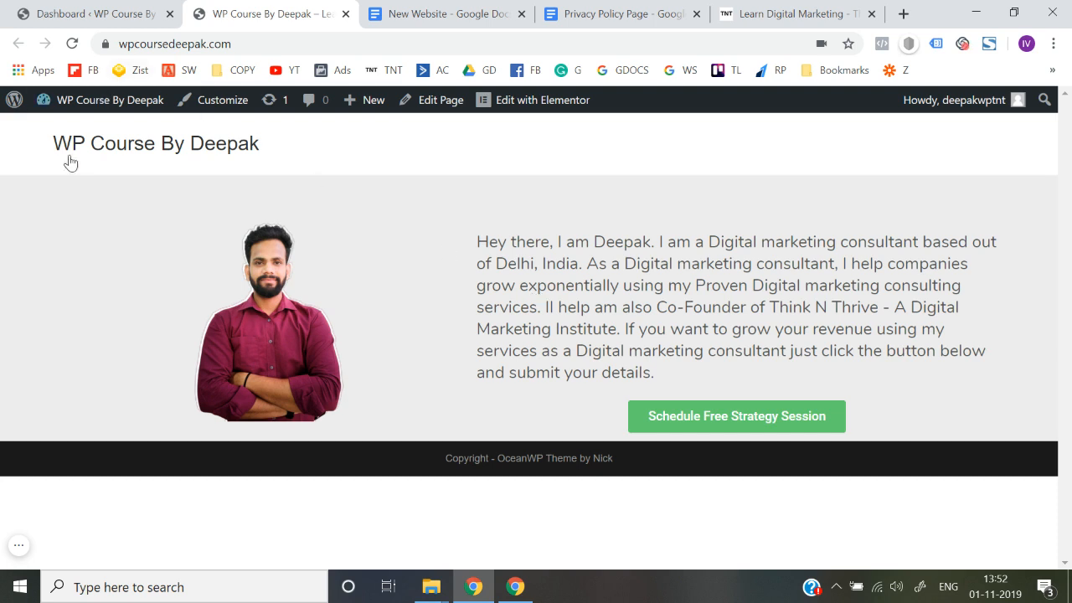
# Examine the site's header title and footer copyright line, comparing them with the Think N Thrive homepage
pyautogui.moveTo(34, 160); pyautogui.dragTo(295, 152)
pyautogui.click(24, 155)
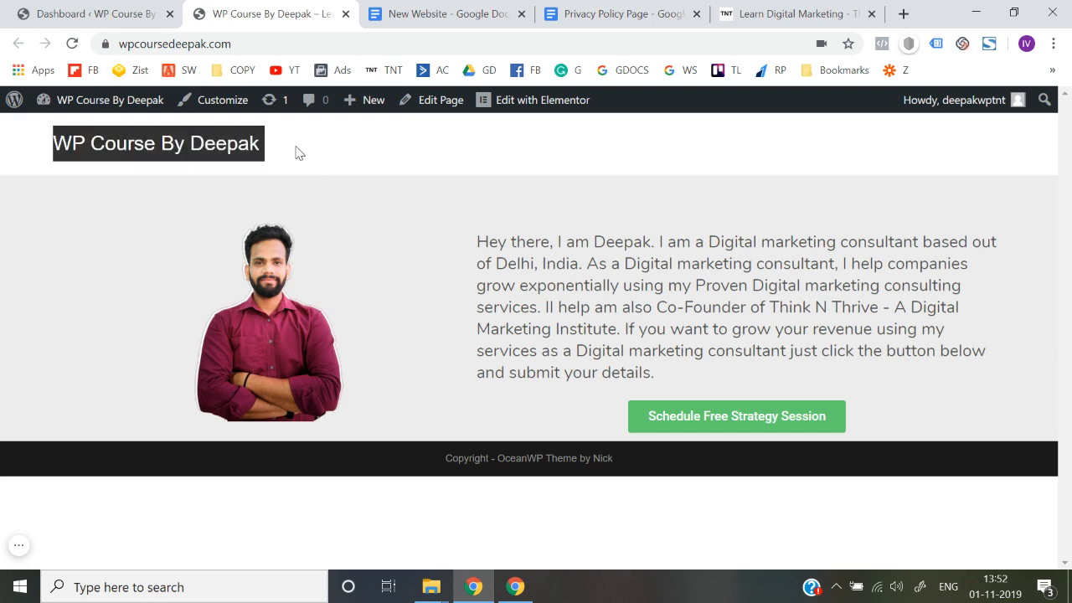
pyautogui.click(302, 153)
pyautogui.click(788, 12)
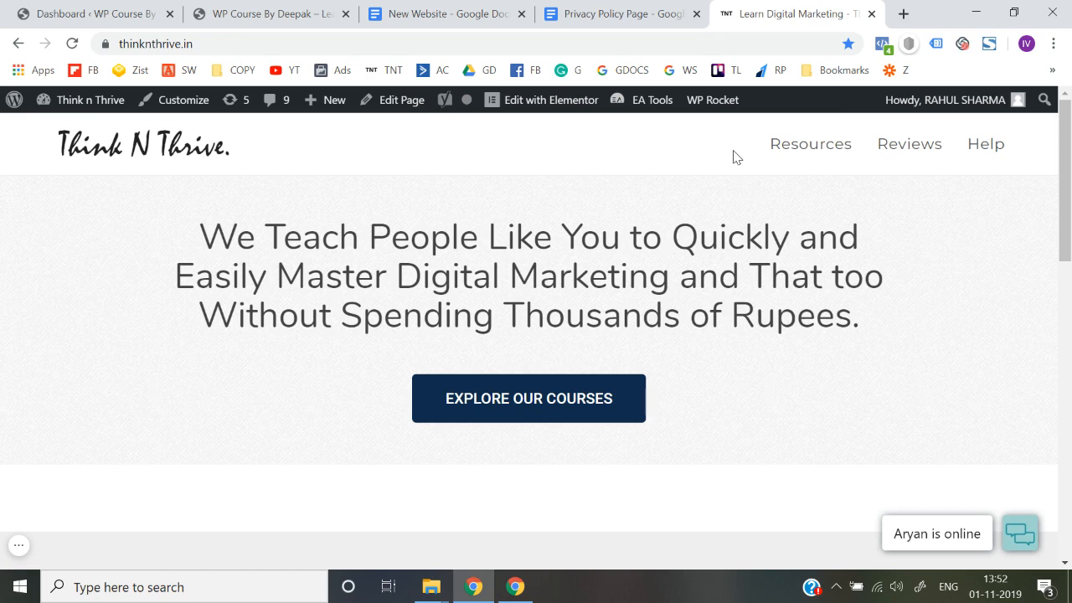
pyautogui.scroll(-10, 734, 152)
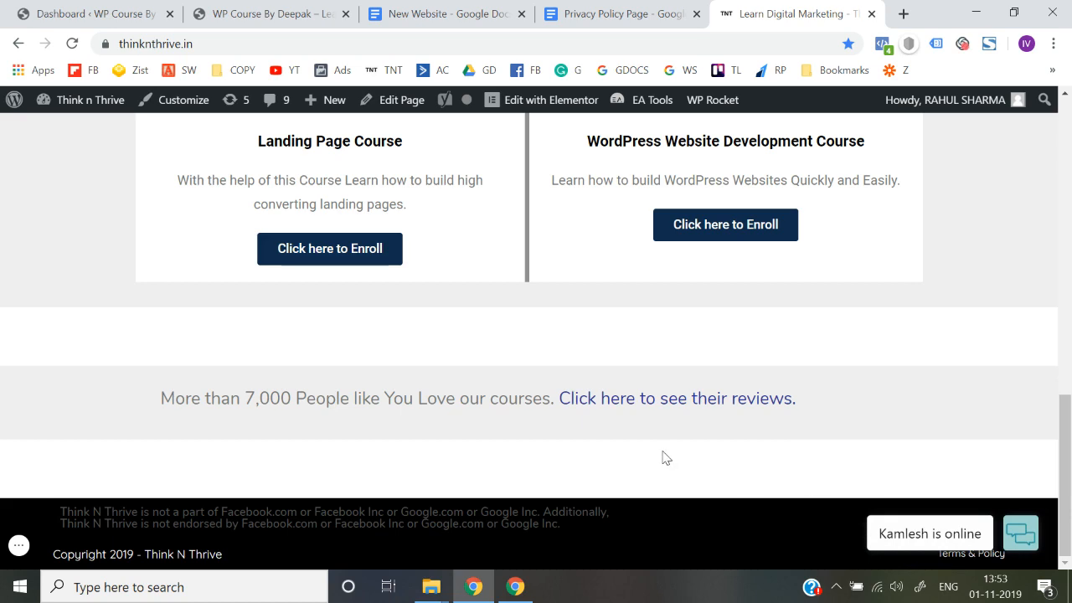
pyautogui.scroll(10, 664, 457)
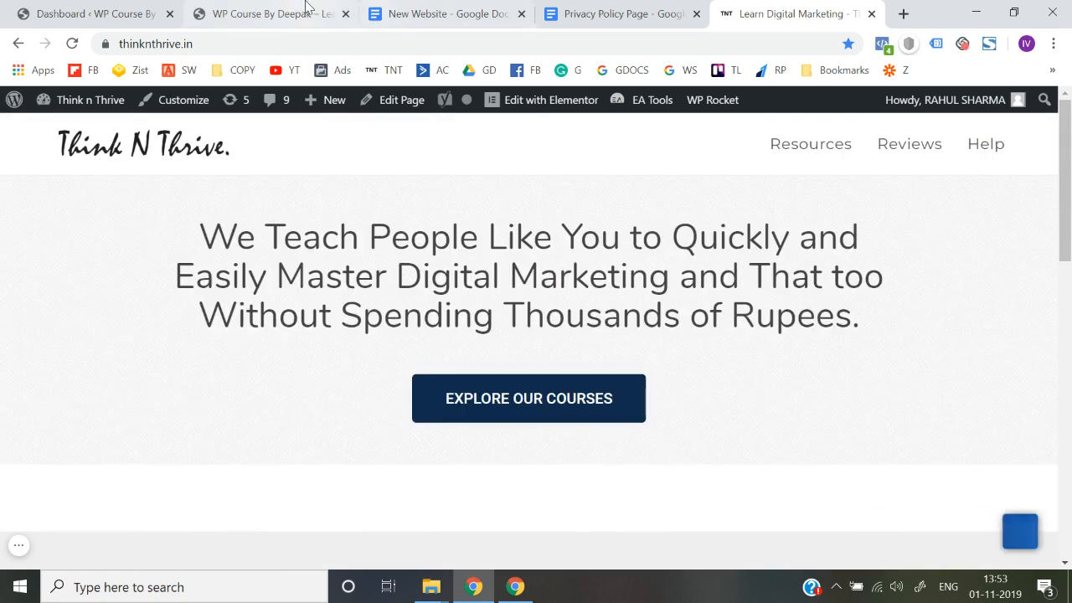
pyautogui.click(303, 13)
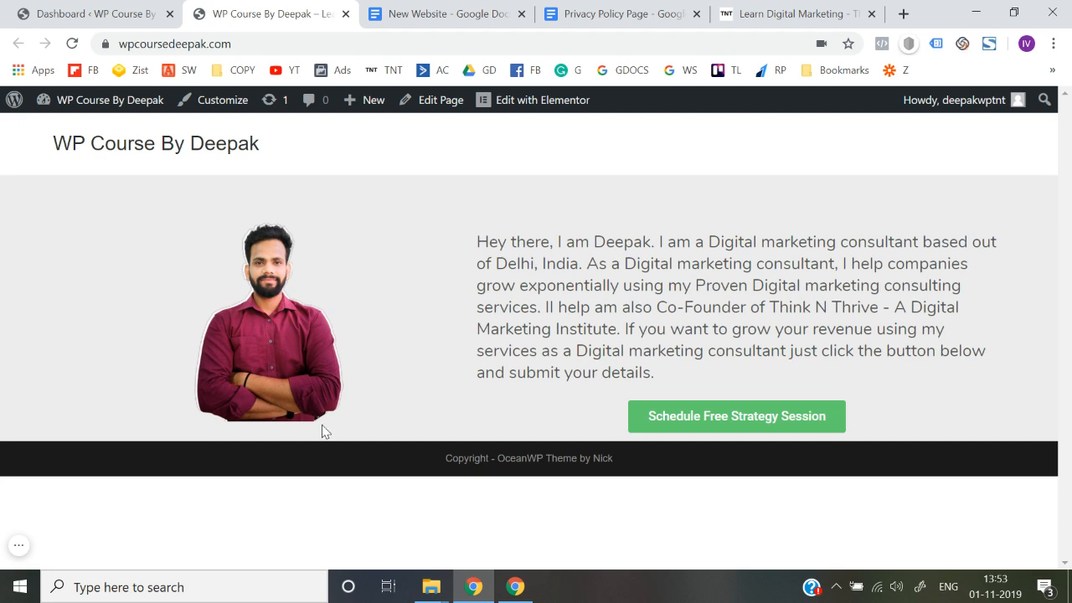
pyautogui.moveTo(447, 460); pyautogui.dragTo(637, 474)
pyautogui.click(457, 459)
pyautogui.click(637, 474)
# Replace the OceanWP theme credit in the footer bottom copyright text with the site title, keeping the date shortcode, and publish the change
pyautogui.click(238, 119)
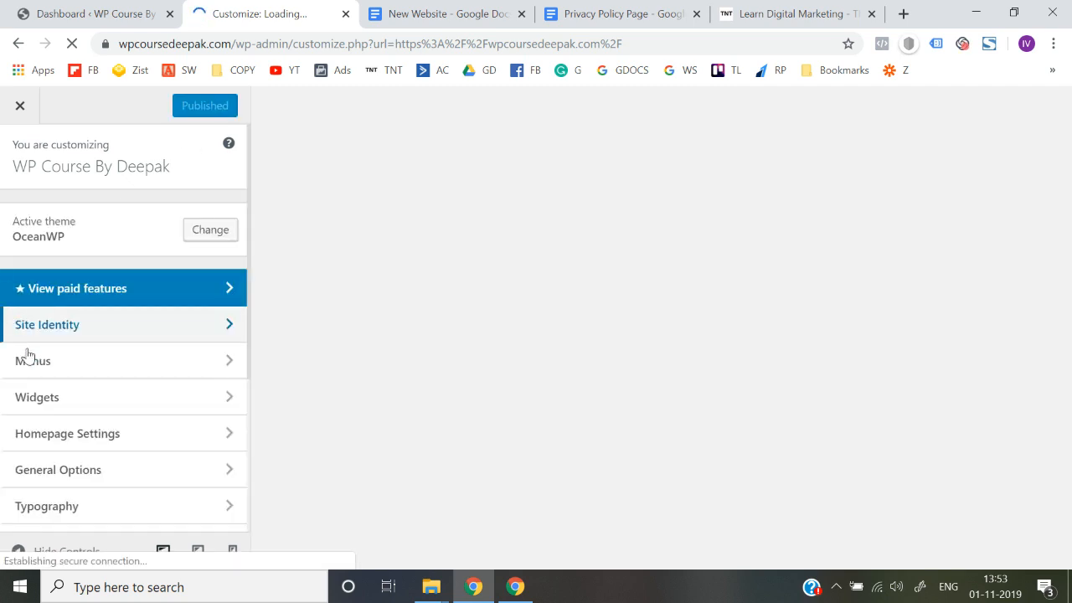
pyautogui.scroll(-3, 57, 430)
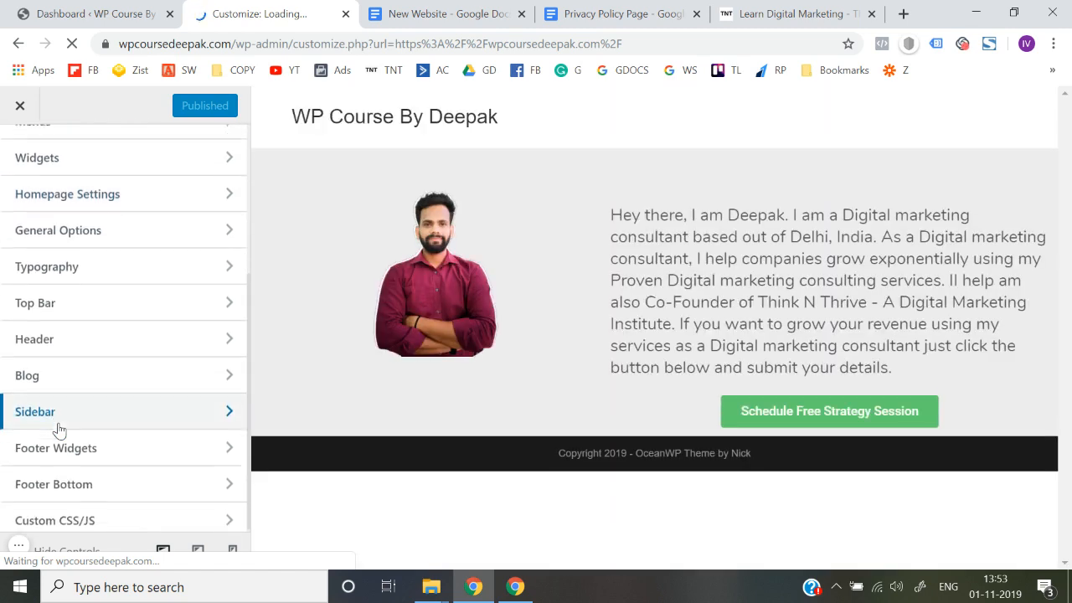
pyautogui.click(93, 482)
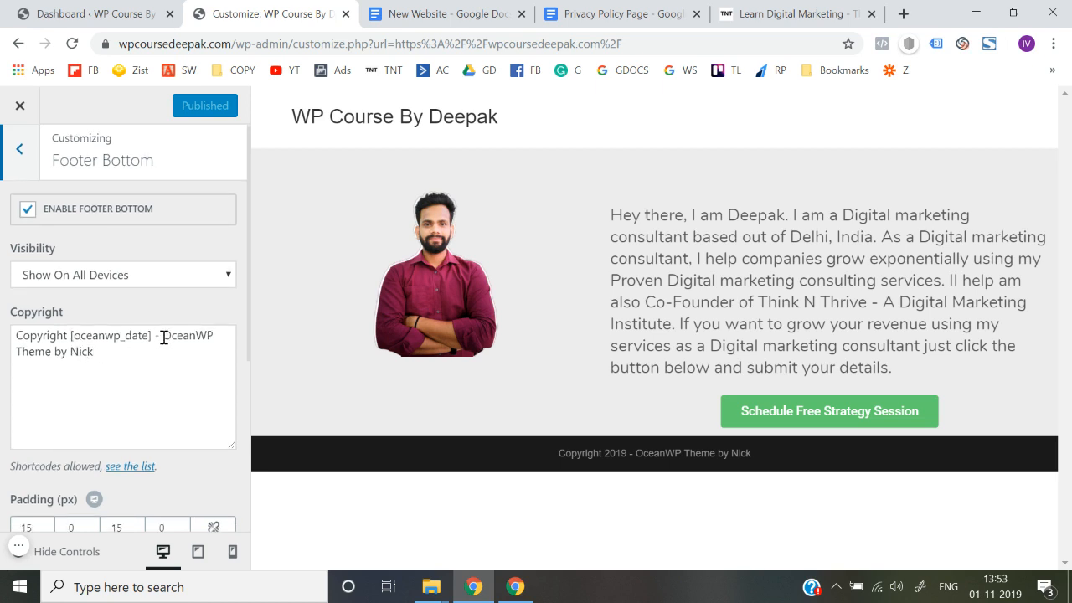
pyautogui.moveTo(164, 337); pyautogui.dragTo(181, 363)
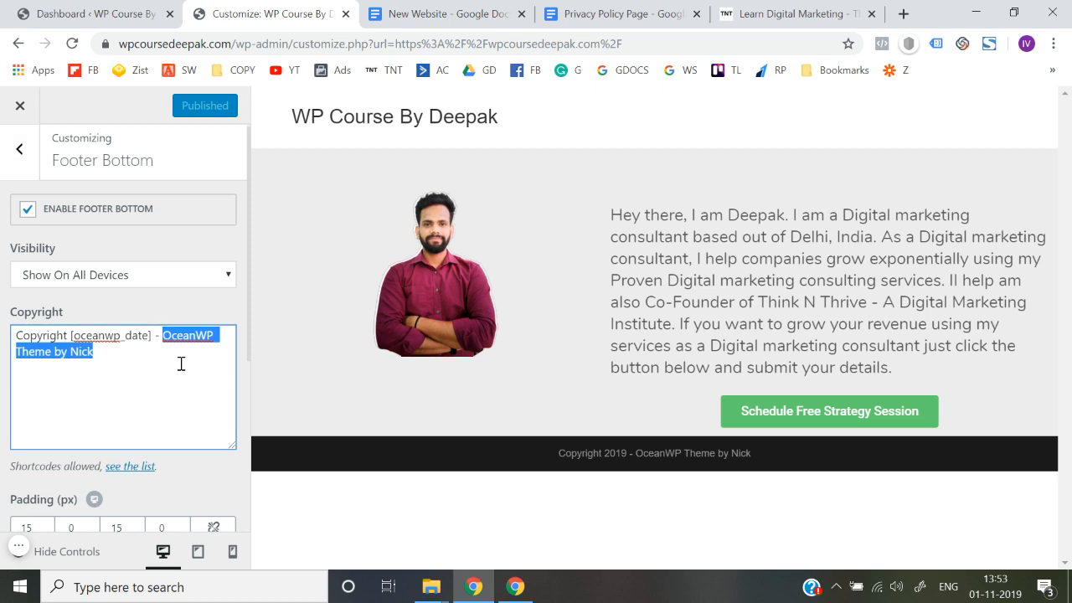
pyautogui.write('WP')
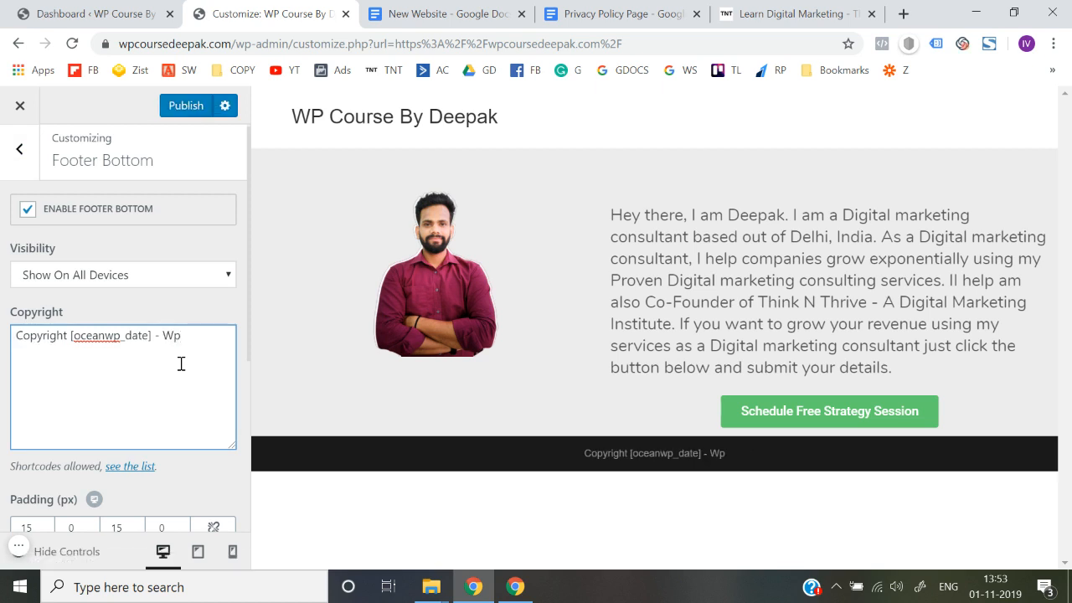
pyautogui.write(' Cou')
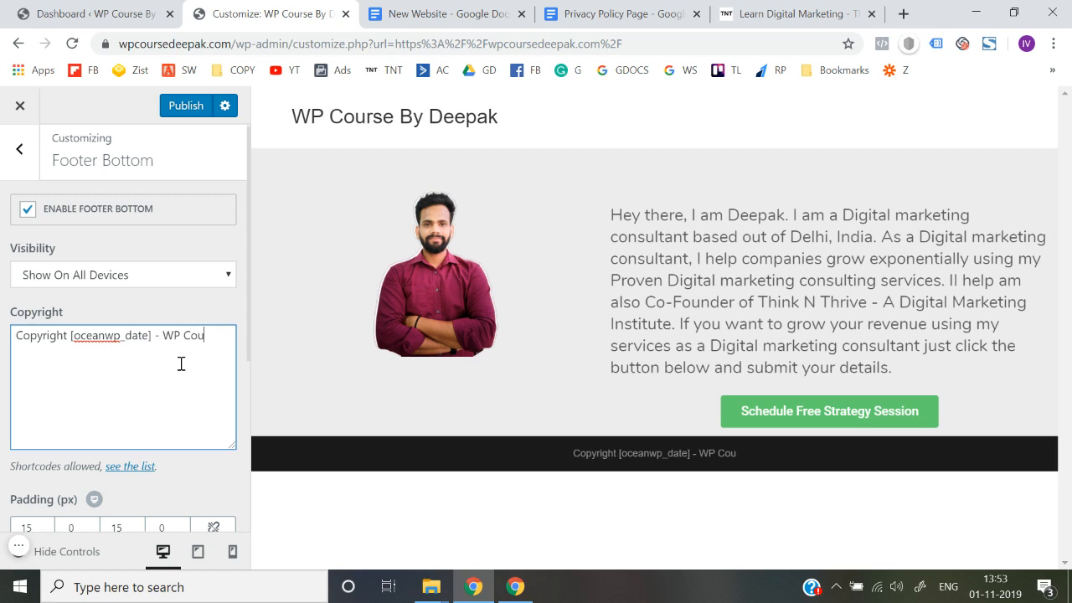
pyautogui.write('rse By Deepak')
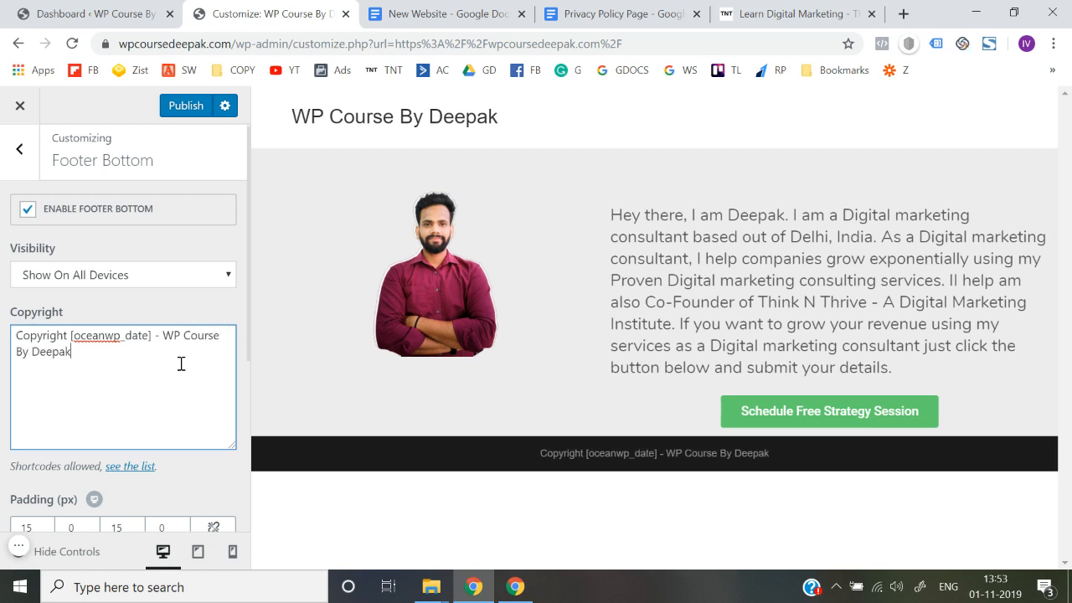
pyautogui.click(1, 377)
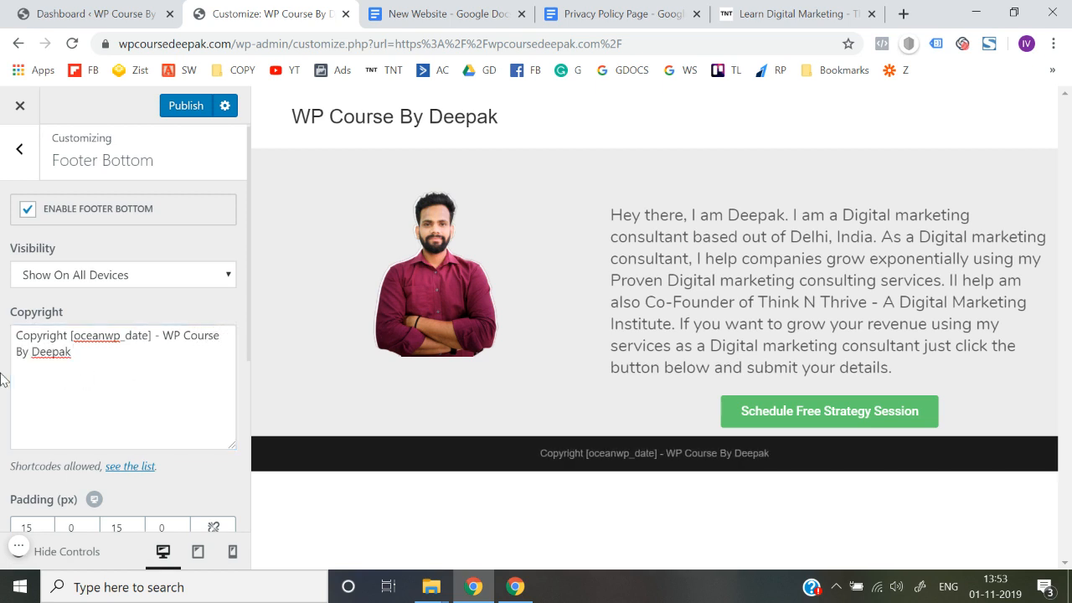
pyautogui.click(183, 105)
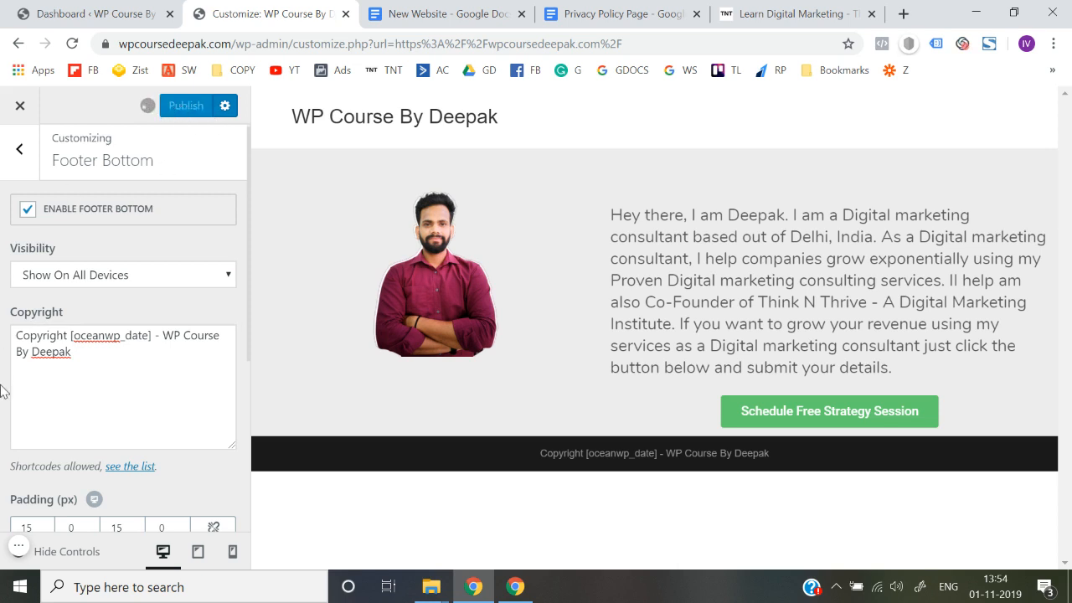
pyautogui.click(20, 106)
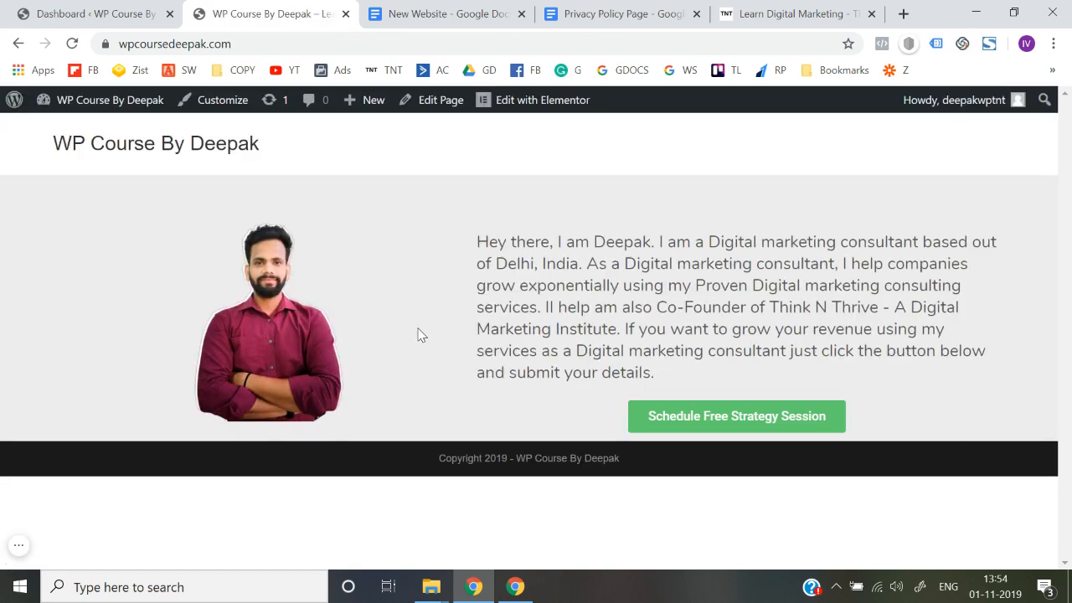
# Reload the live homepage and check its footer copyright line and header title
pyautogui.click(376, 43)
pyautogui.press('Return')
pyautogui.moveTo(438, 457)
pyautogui.mouseDown()
pyautogui.moveTo(509, 480)
pyautogui.moveTo(634, 472)
pyautogui.moveTo(430, 472)
pyautogui.mouseUp()
pyautogui.click(652, 471)
pyautogui.click(429, 472)
pyautogui.moveTo(288, 165)
pyautogui.mouseDown()
pyautogui.moveTo(67, 148)
pyautogui.moveTo(46, 158)
pyautogui.moveTo(287, 156)
pyautogui.mouseUp()
pyautogui.click(46, 159)
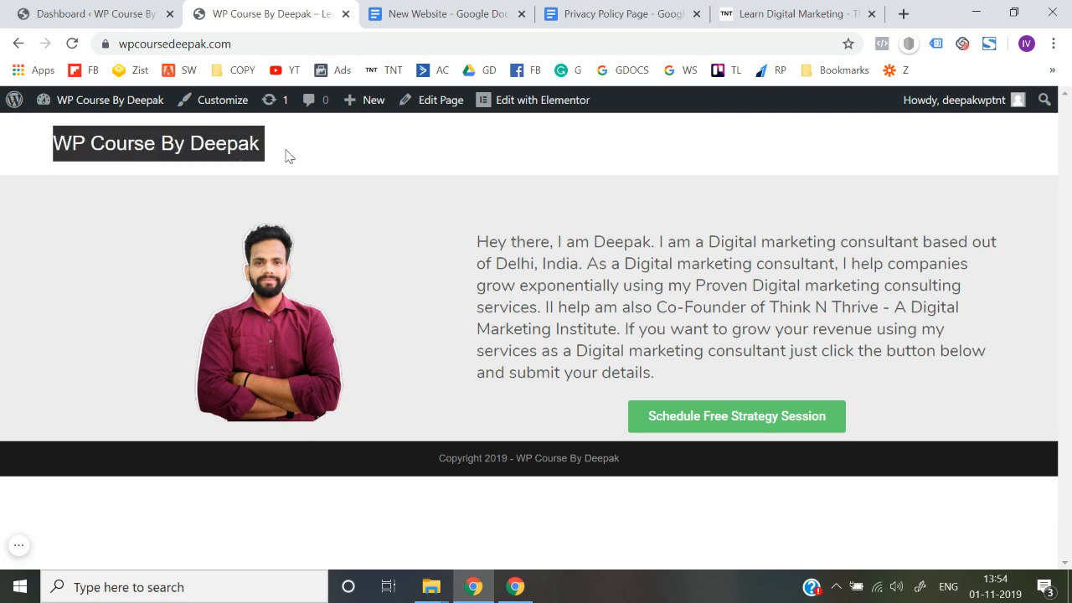
pyautogui.click(287, 155)
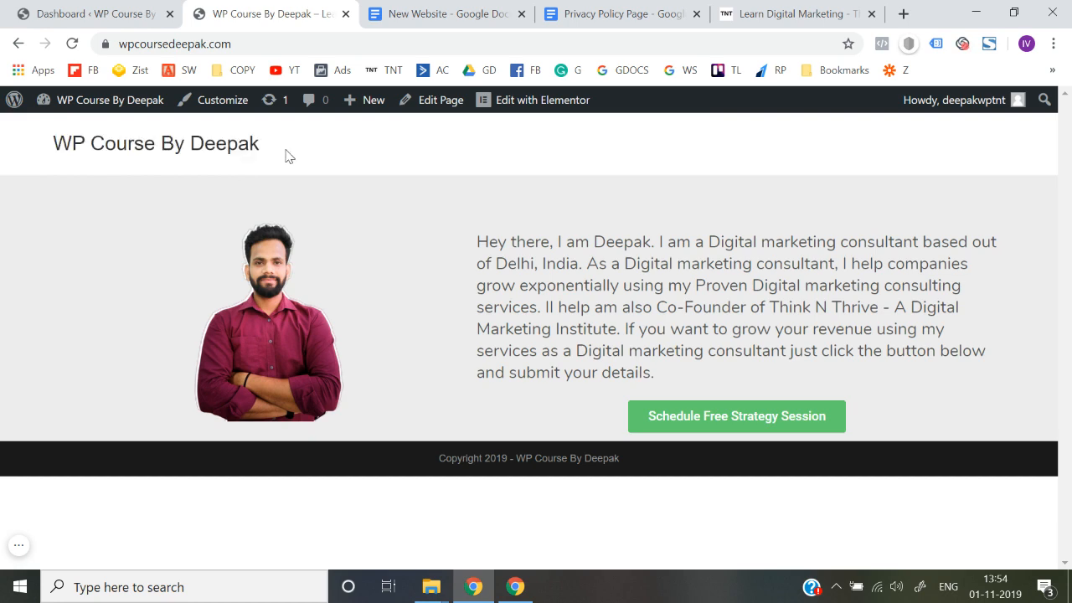
# Open Canva in a new browser tab
pyautogui.click(906, 17)
pyautogui.write('canva')
pyautogui.press('Return')
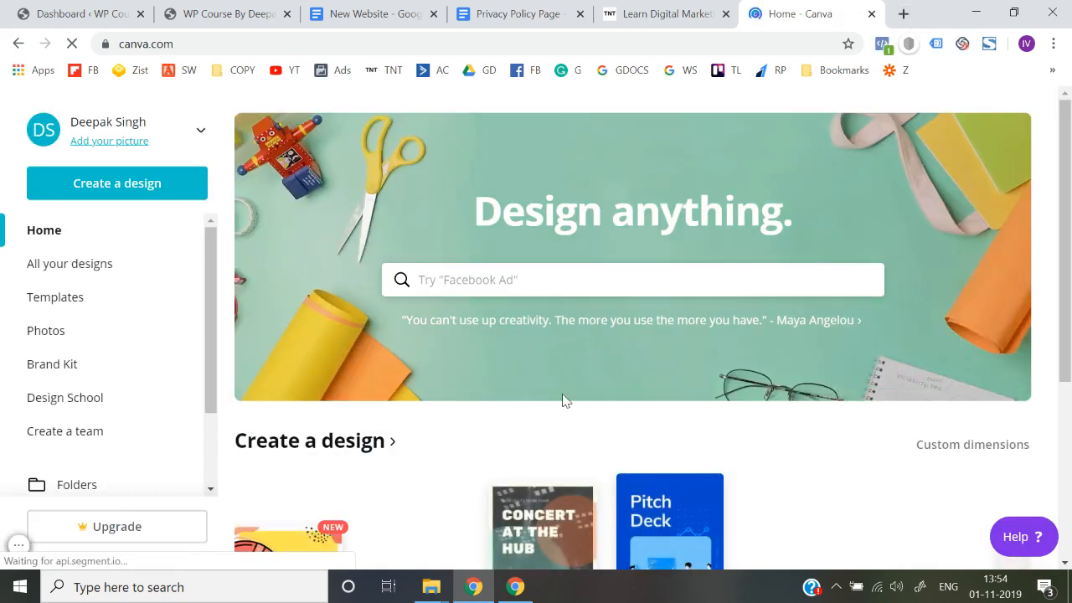
# Create a custom 100 × 100 px design, view it at 100% zoom, and return to the Canva home page
pyautogui.click(139, 195)
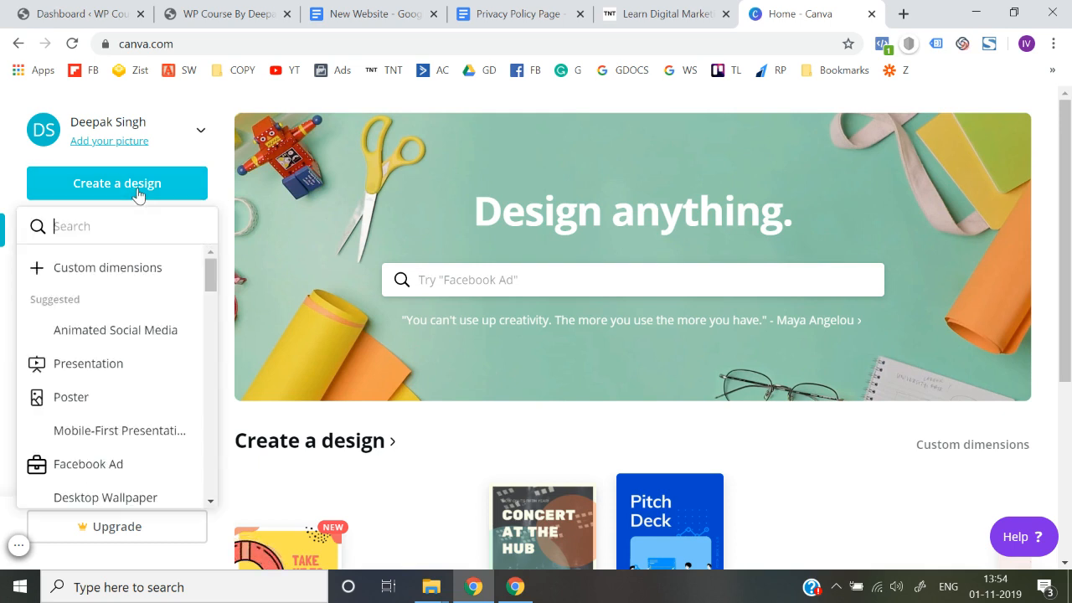
pyautogui.click(139, 279)
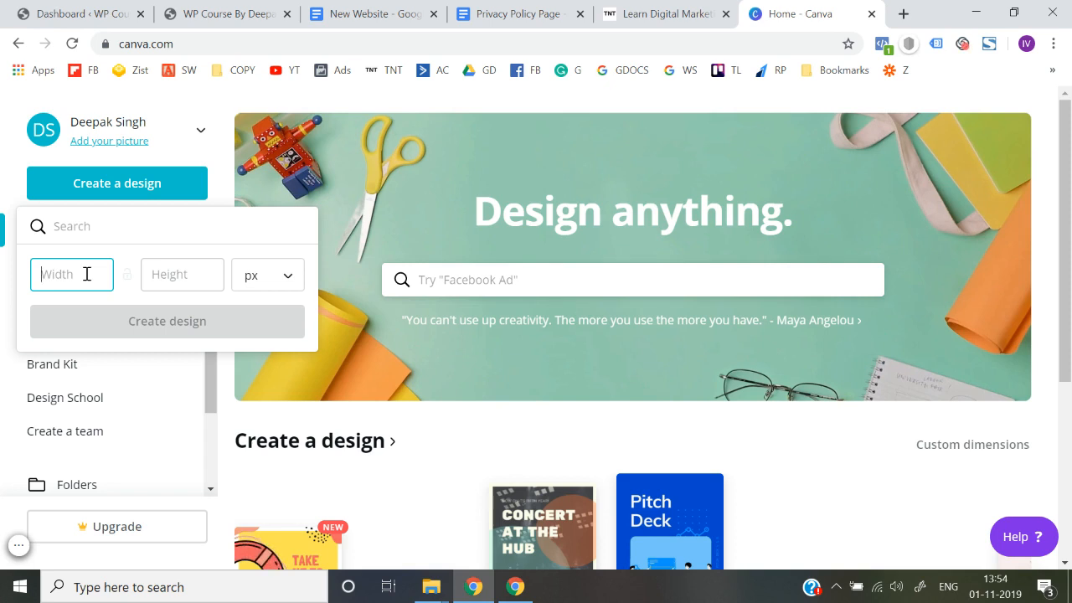
pyautogui.write('100')
pyautogui.press('Tab')
pyautogui.write('100')
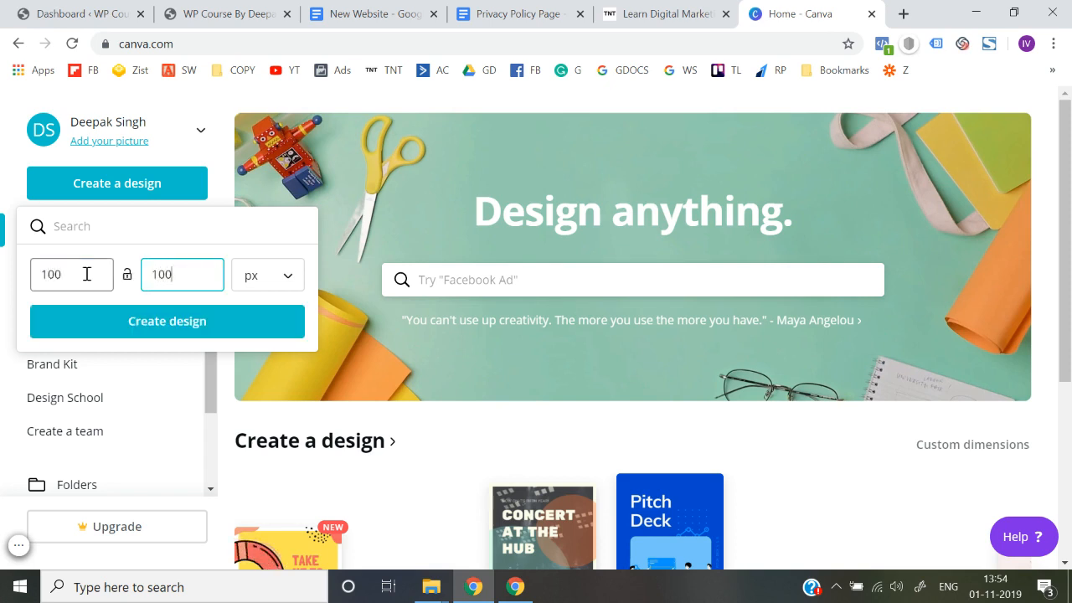
pyautogui.press('Return')
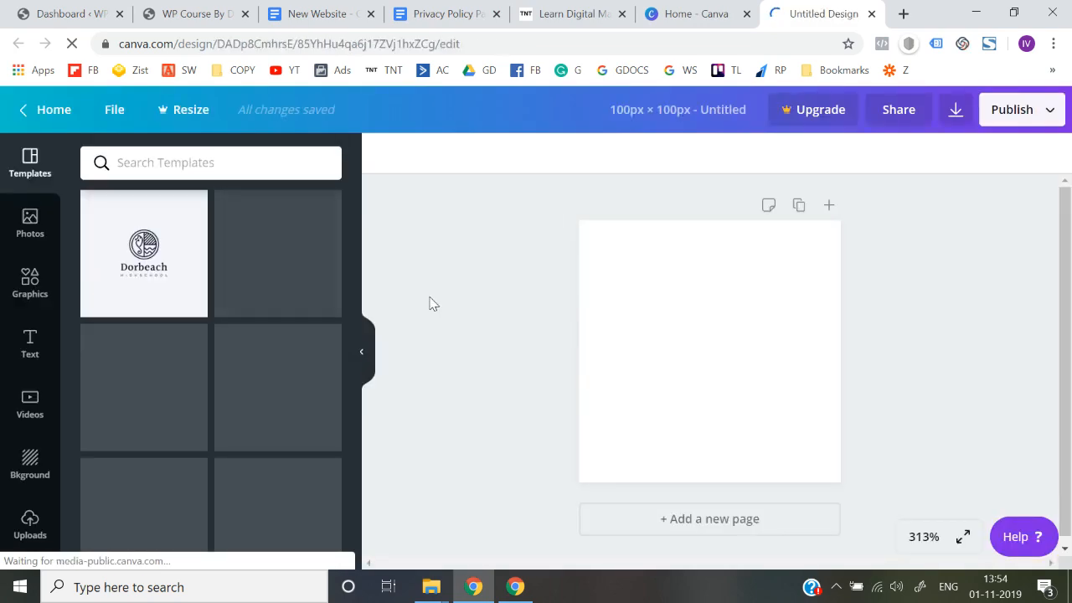
pyautogui.click(919, 538)
pyautogui.click(922, 287)
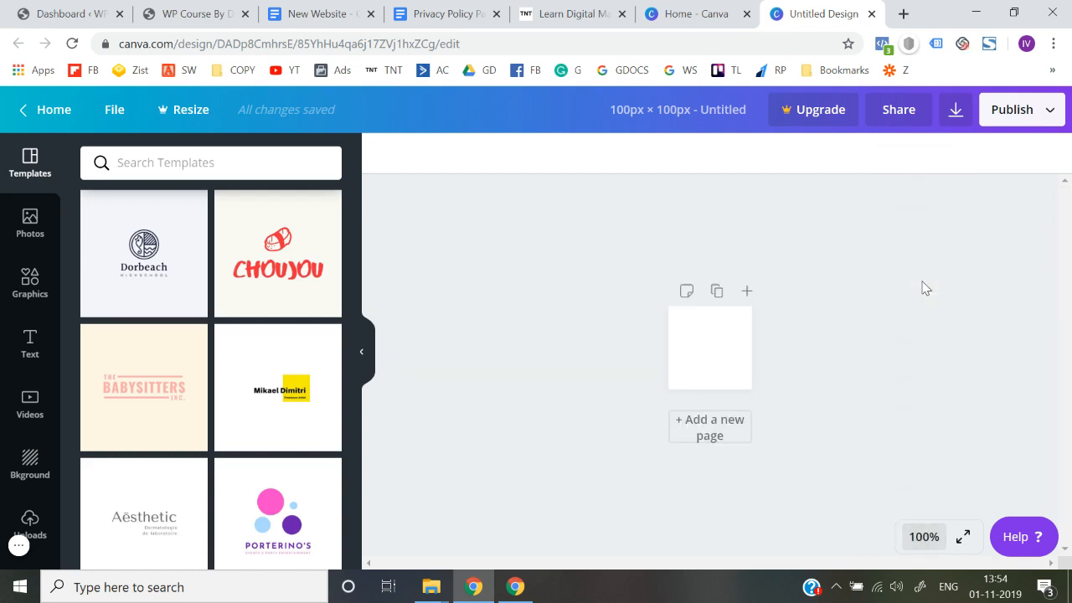
pyautogui.click(925, 537)
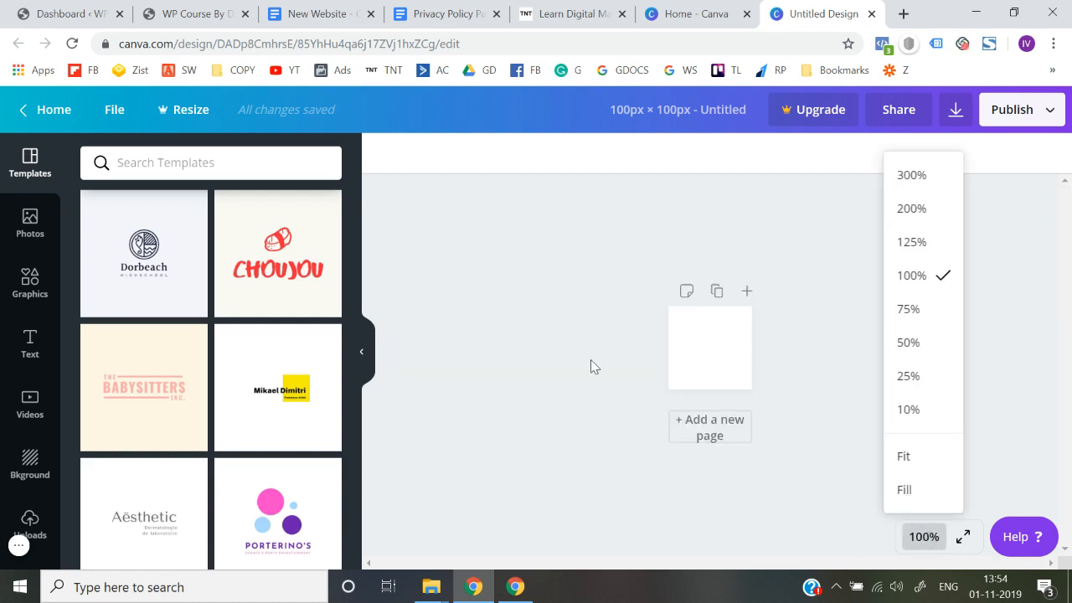
pyautogui.click(55, 122)
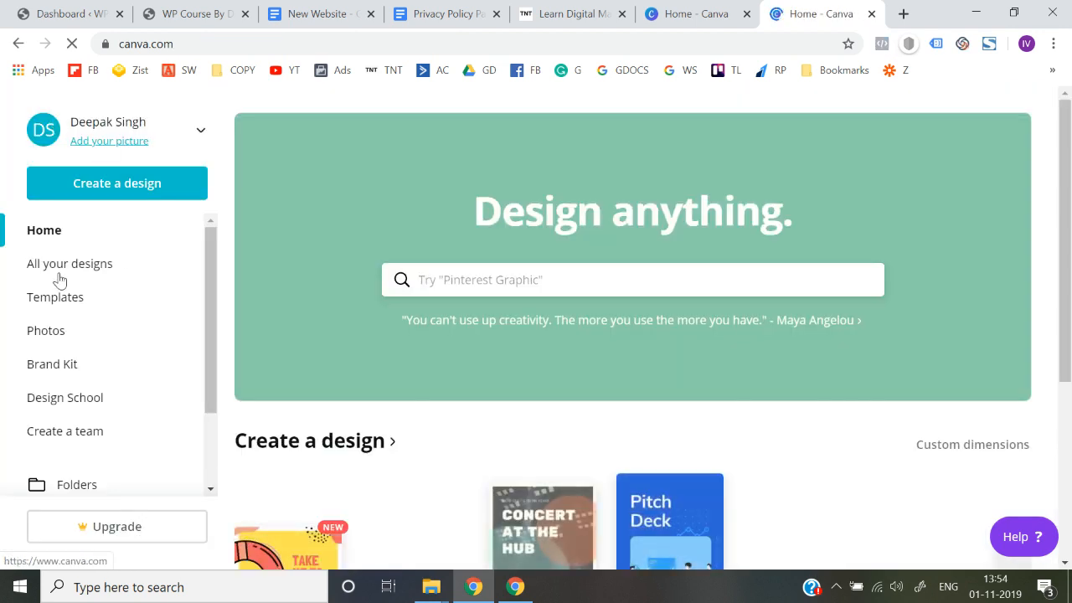
# Create a blank design from the 500 × 500 px Logo preset
pyautogui.click(120, 181)
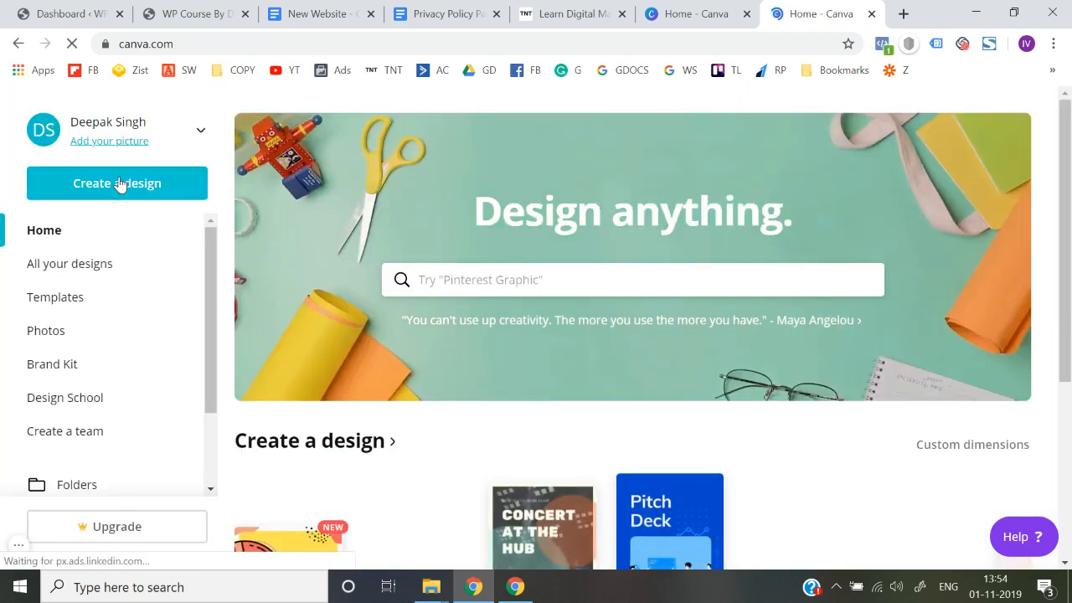
pyautogui.write('logo')
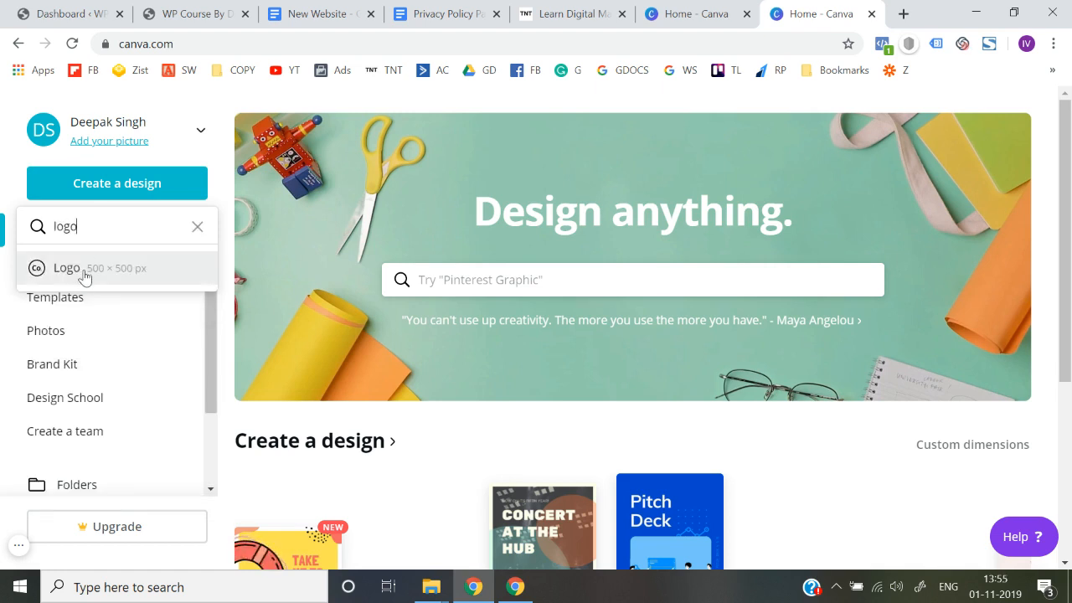
pyautogui.click(85, 278)
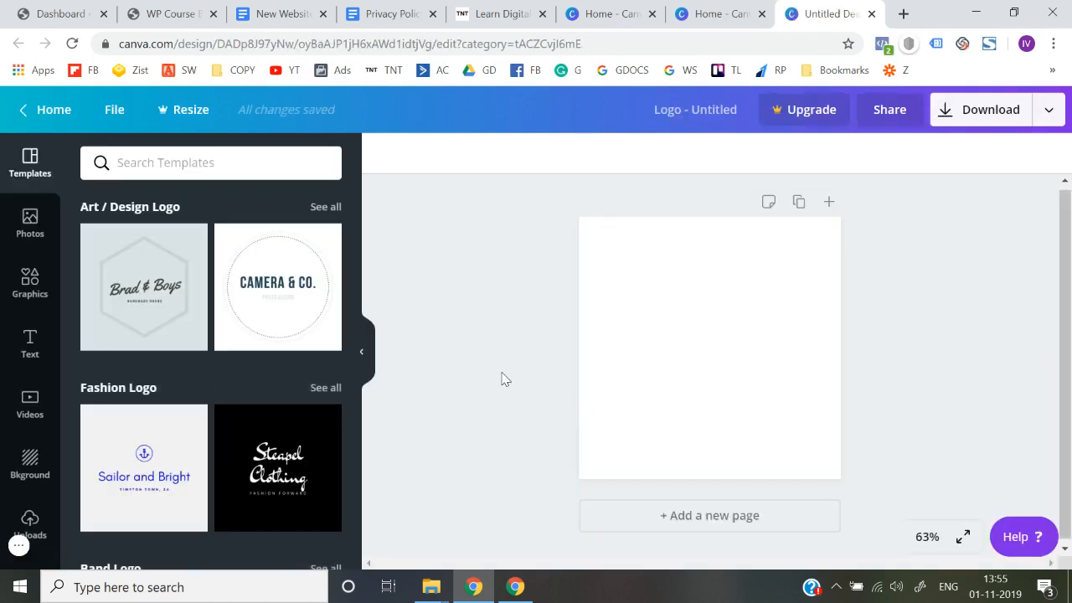
pyautogui.click(630, 313)
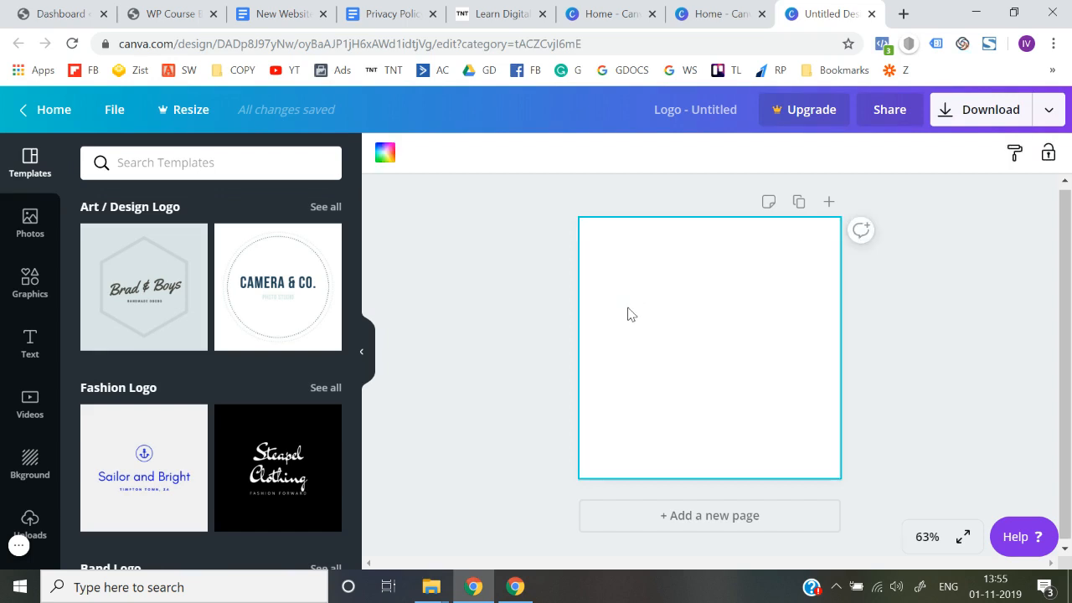
pyautogui.click(472, 394)
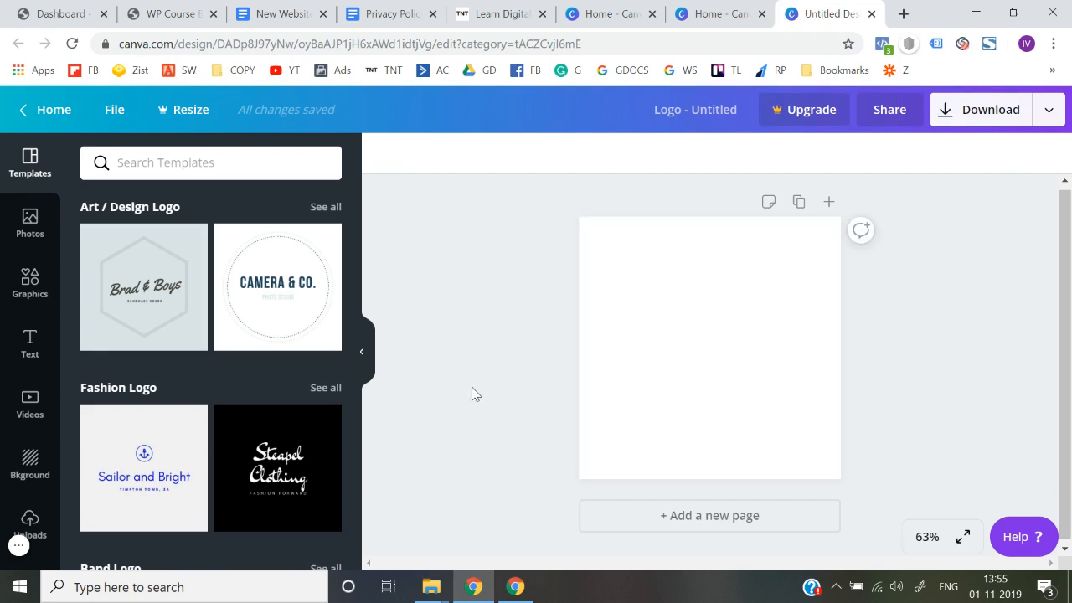
# Add a body text box to the logo page reading "WP Course"
pyautogui.click(30, 345)
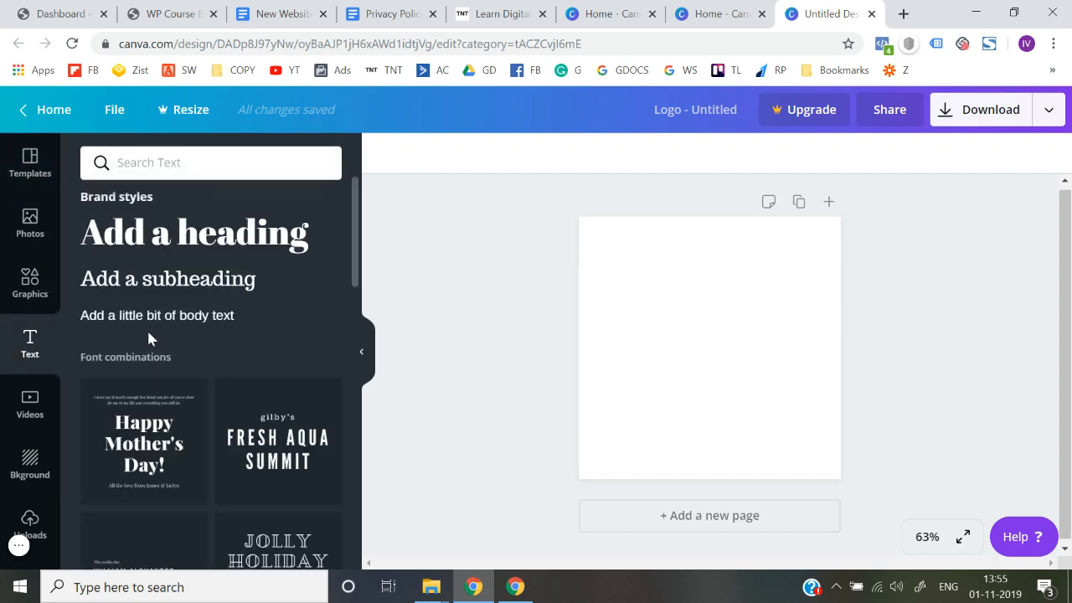
pyautogui.click(154, 316)
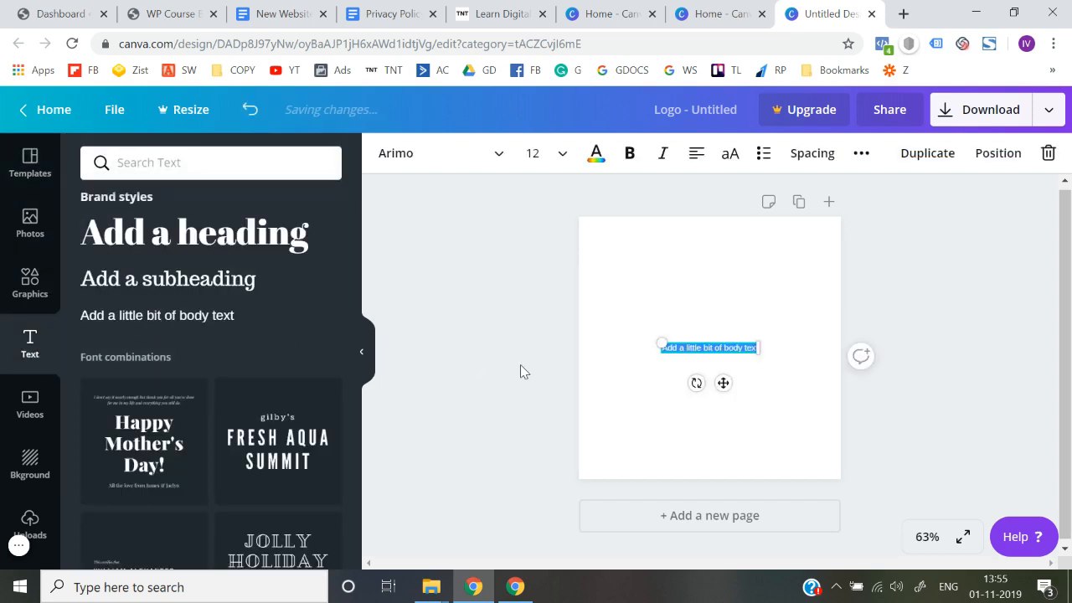
pyautogui.write('WP Coyse By Dee')
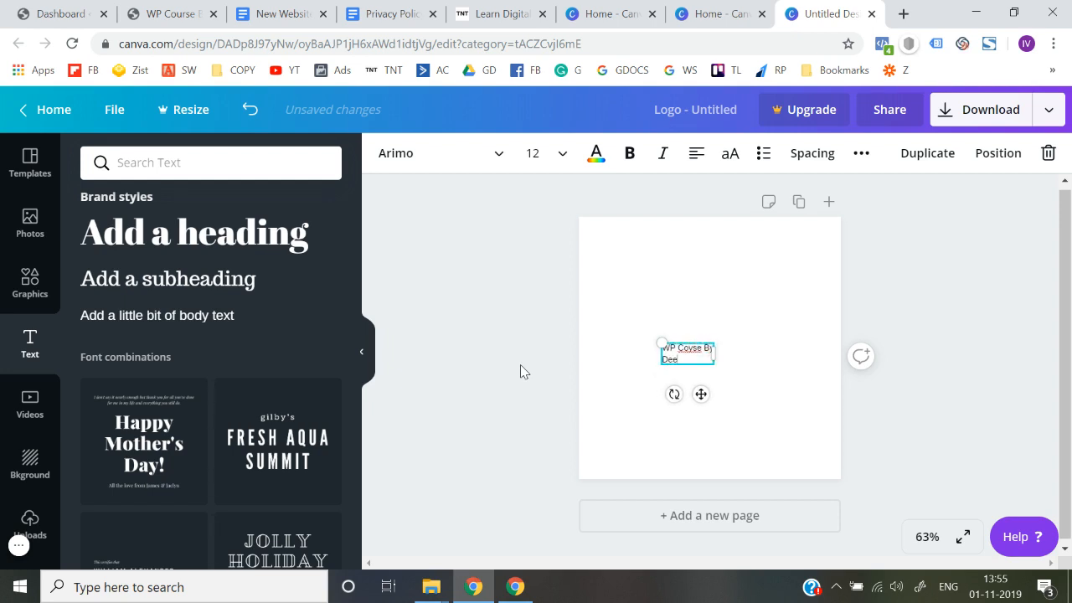
pyautogui.press('BackSpace')
pyautogui.press('BackSpace')
pyautogui.press('BackSpace')
pyautogui.press('BackSpace')
pyautogui.press('BackSpace')
pyautogui.press('BackSpace')
pyautogui.press('BackSpace')
pyautogui.press('BackSpace')
pyautogui.press('BackSpace')
pyautogui.press('BackSpace')
pyautogui.write('urse')
# Enlarge the "WP Course" text to font size 29 near the page's centre and select all of its wording
pyautogui.moveTo(661, 343); pyautogui.dragTo(617, 333)
pyautogui.moveTo(708, 342)
pyautogui.mouseDown()
pyautogui.moveTo(728, 343)
pyautogui.moveTo(708, 342)
pyautogui.mouseUp()
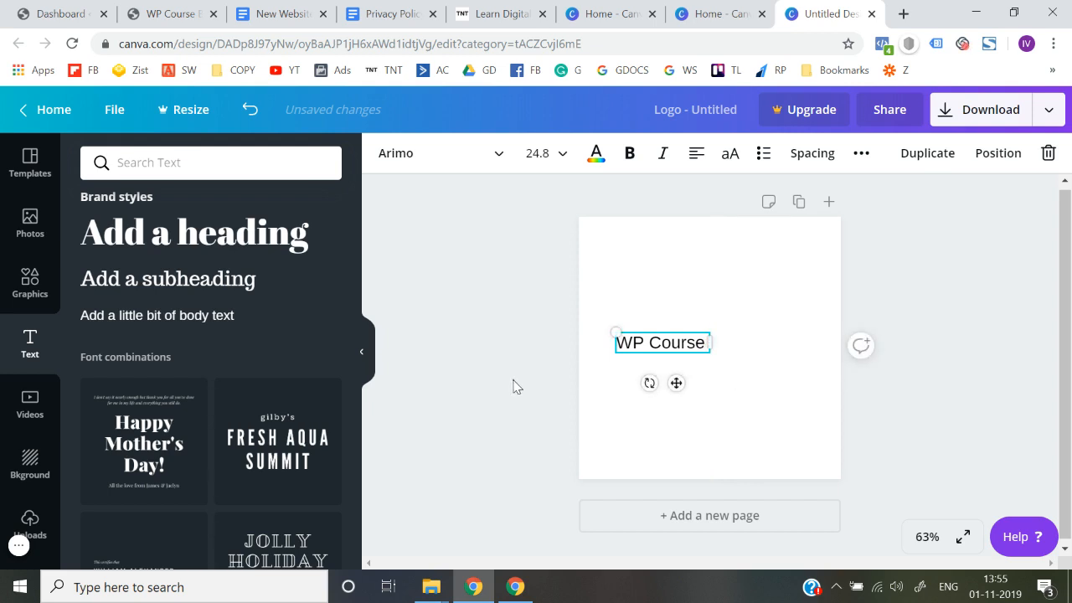
pyautogui.click(627, 343)
pyautogui.moveTo(627, 344); pyautogui.dragTo(646, 332)
pyautogui.tripleClick(647, 343)
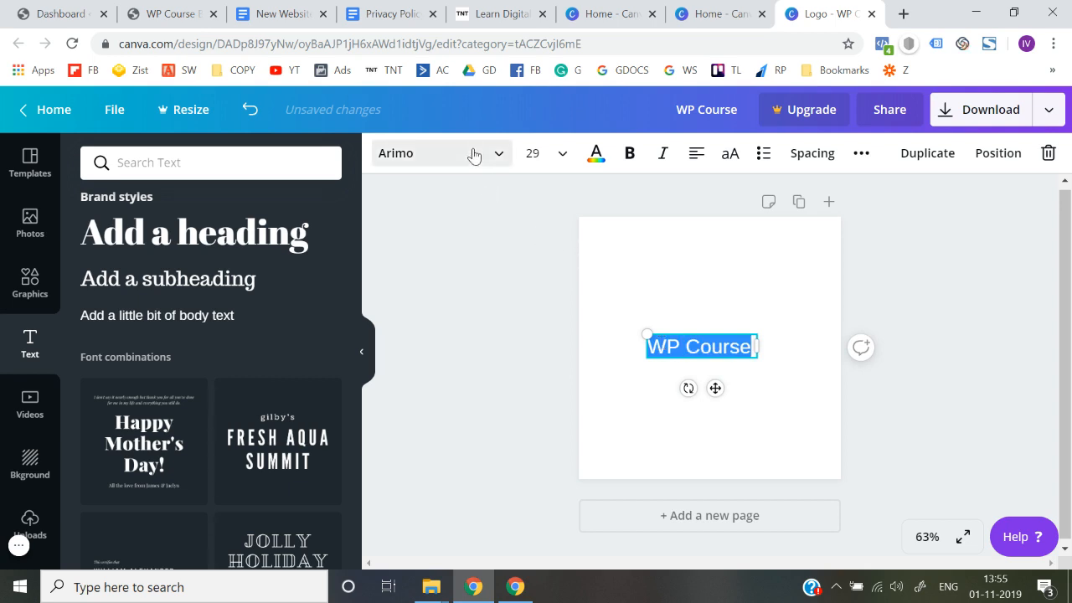
# Set the font of the "WP Course" text to Nunito Sans Black
pyautogui.click(472, 152)
pyautogui.write('nuni')
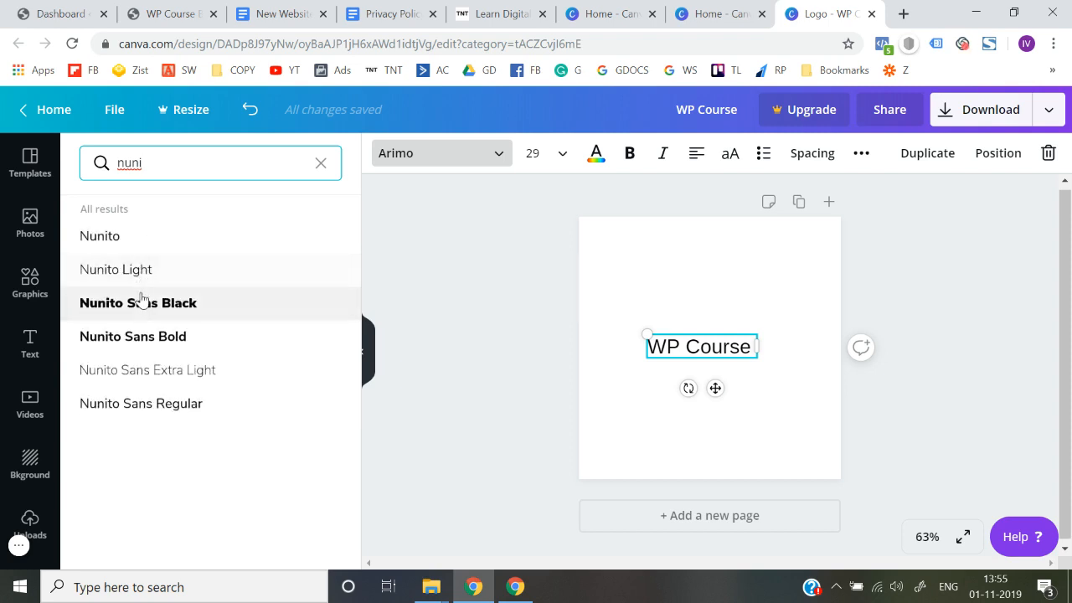
pyautogui.click(146, 310)
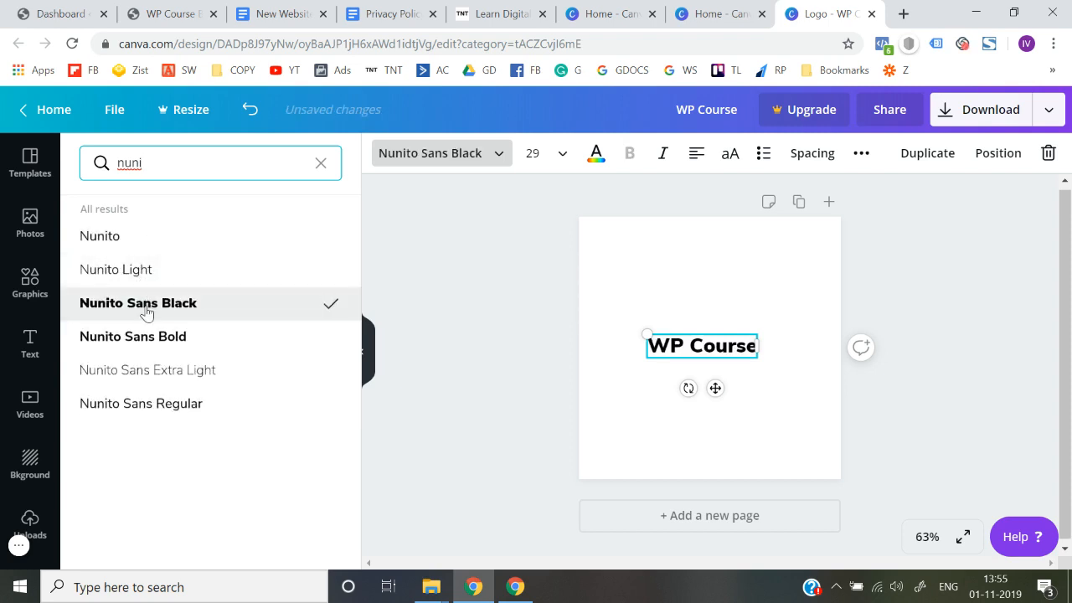
pyautogui.click(450, 427)
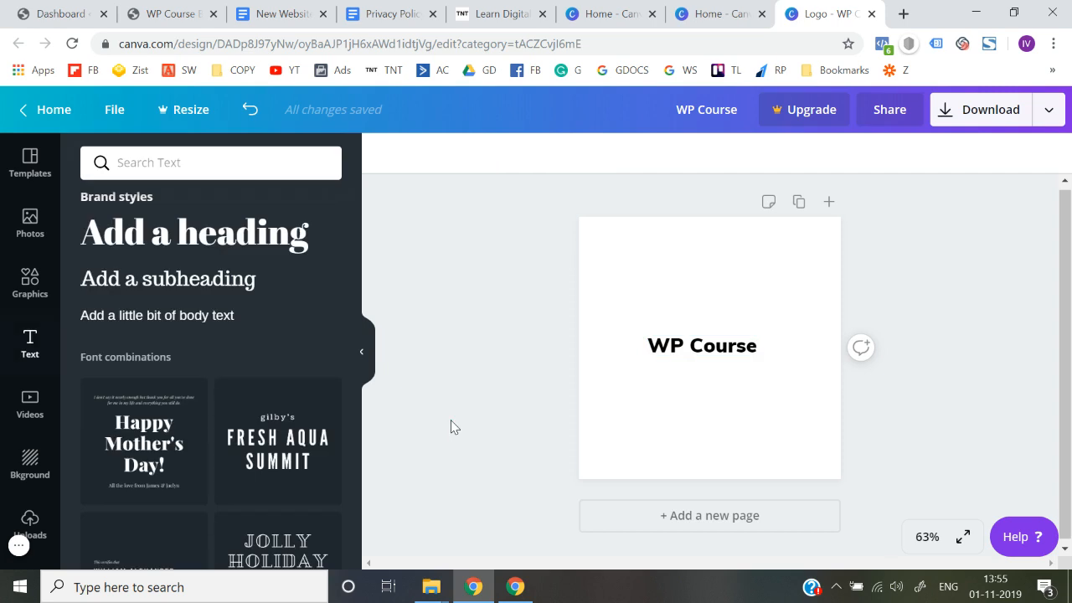
# Extend the logo text to "WP Course By" and widen its text box so the wording fits on one line
pyautogui.click(730, 353)
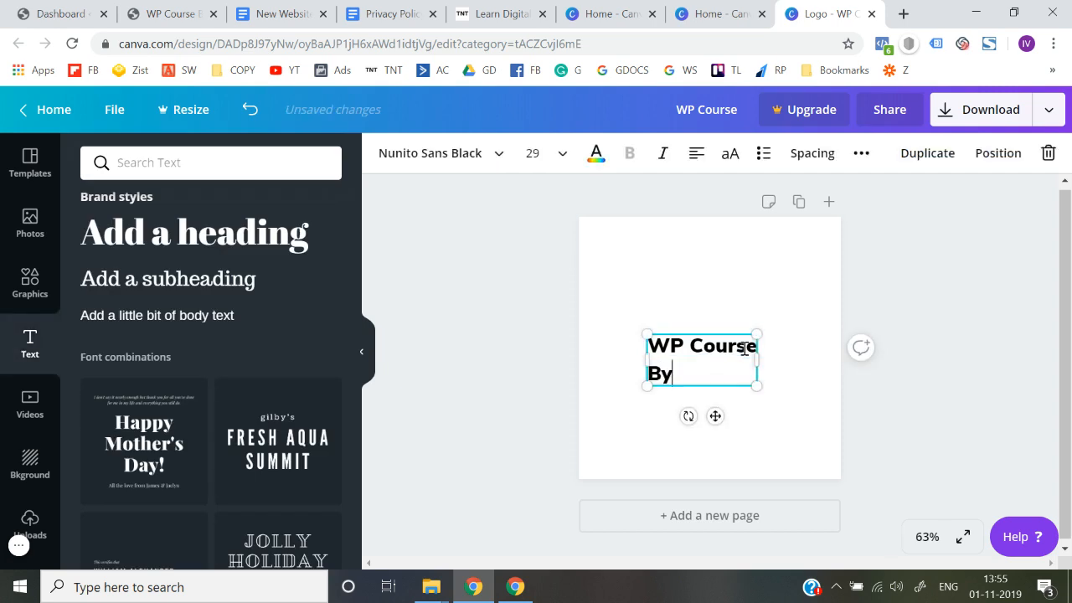
pyautogui.moveTo(759, 360); pyautogui.dragTo(785, 358)
pyautogui.moveTo(643, 361); pyautogui.dragTo(688, 350)
pyautogui.click(495, 410)
pyautogui.click(682, 345)
pyautogui.click(651, 344)
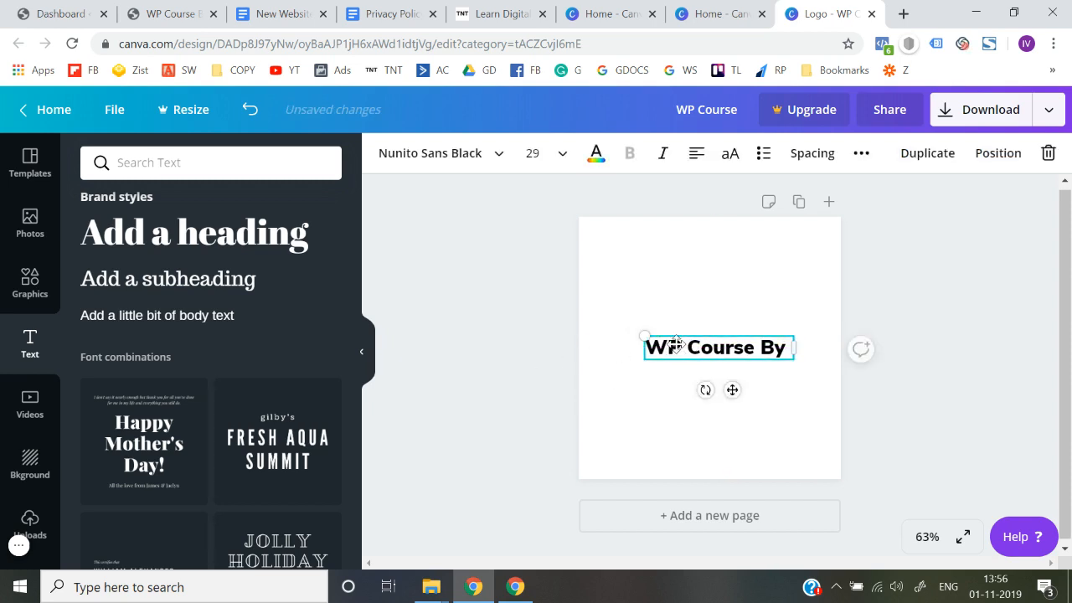
# Duplicate the "WP Course By" text box, place the copy directly beneath it, and replace its wording with the instructor's first name
pyautogui.hotkey('ctrl', 'd')
pyautogui.moveTo(683, 358); pyautogui.dragTo(683, 371)
pyautogui.doubleClick(683, 371)
pyautogui.doubleClick(683, 371)
pyautogui.tripleClick(683, 371)
pyautogui.write('Deepak')
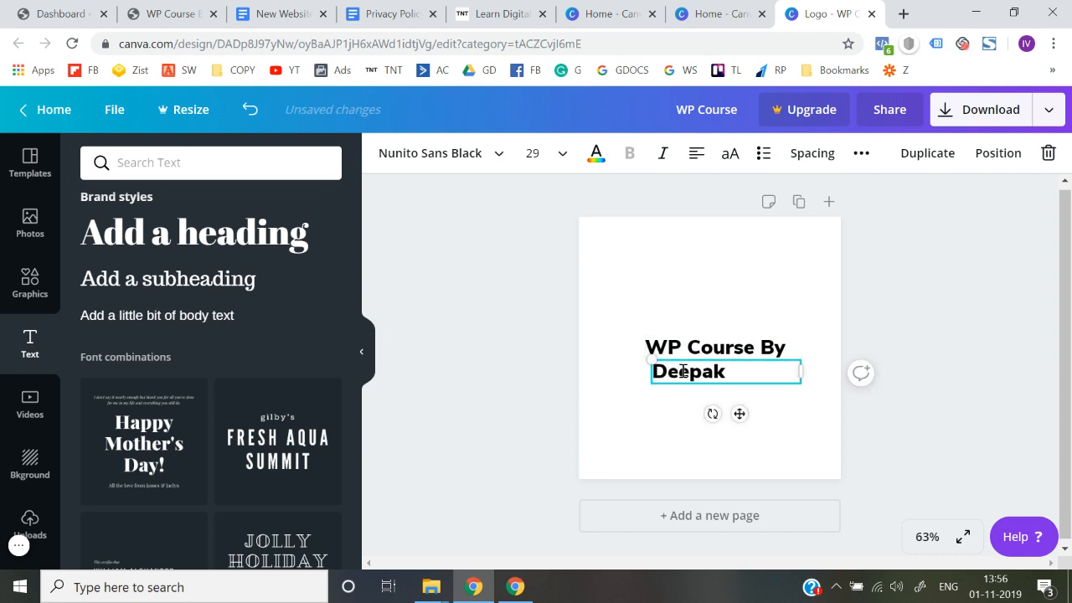
# Try the Beach Resort font on the first-name text beneath "WP Course By"
pyautogui.click(495, 153)
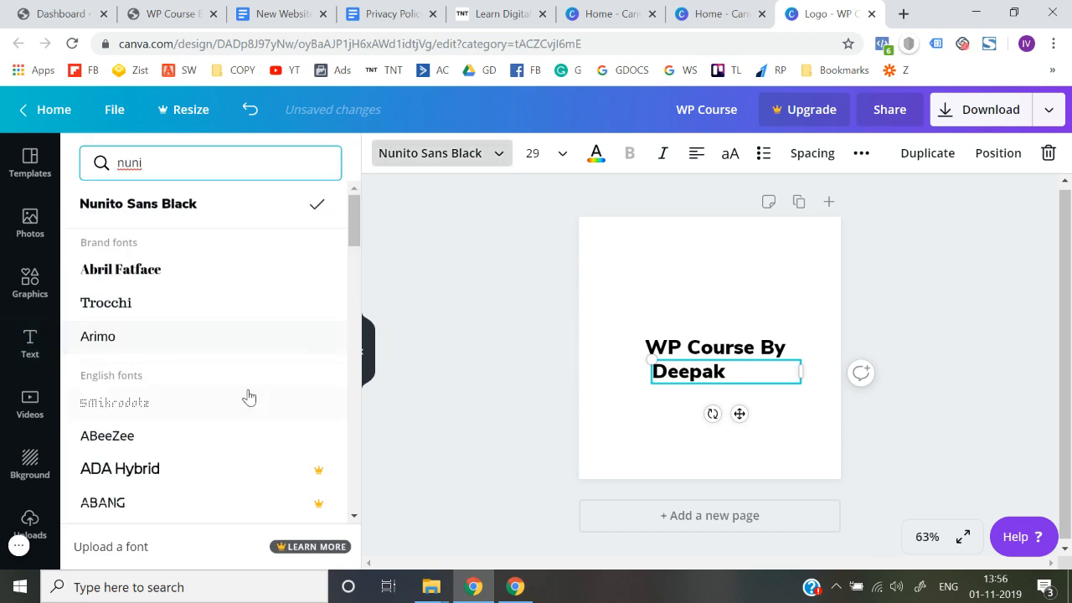
pyautogui.scroll(-1, 248, 397)
pyautogui.scroll(-5, 249, 396)
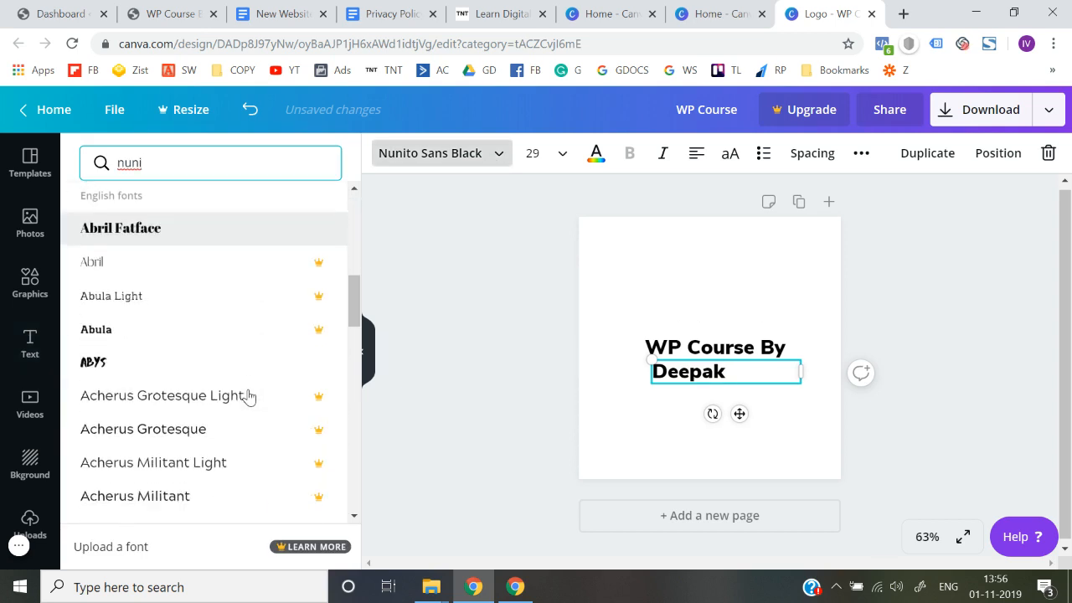
pyautogui.scroll(-3, 249, 397)
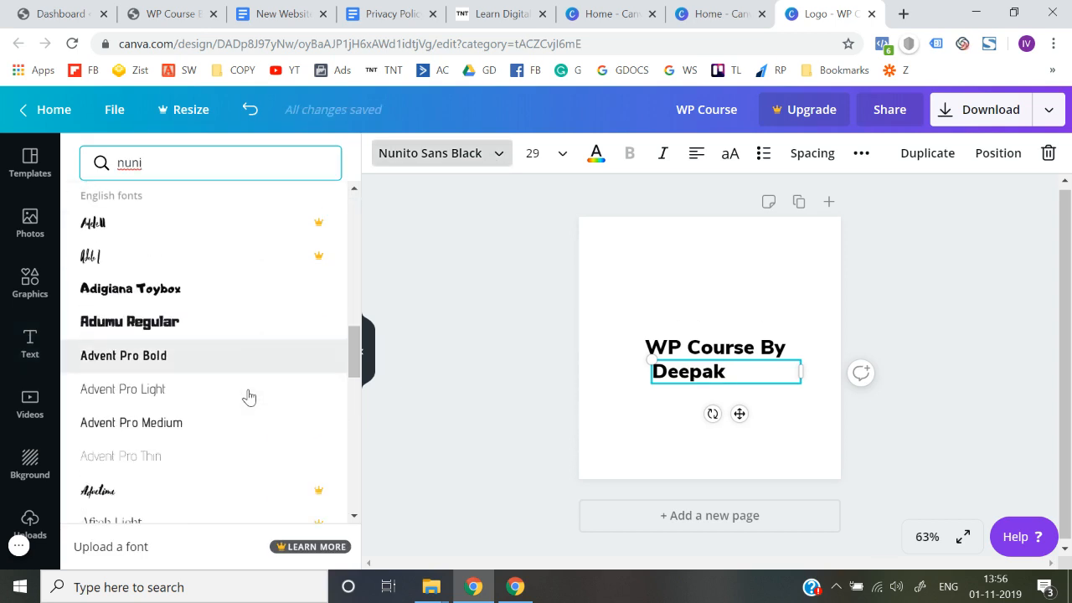
pyautogui.scroll(-5, 249, 397)
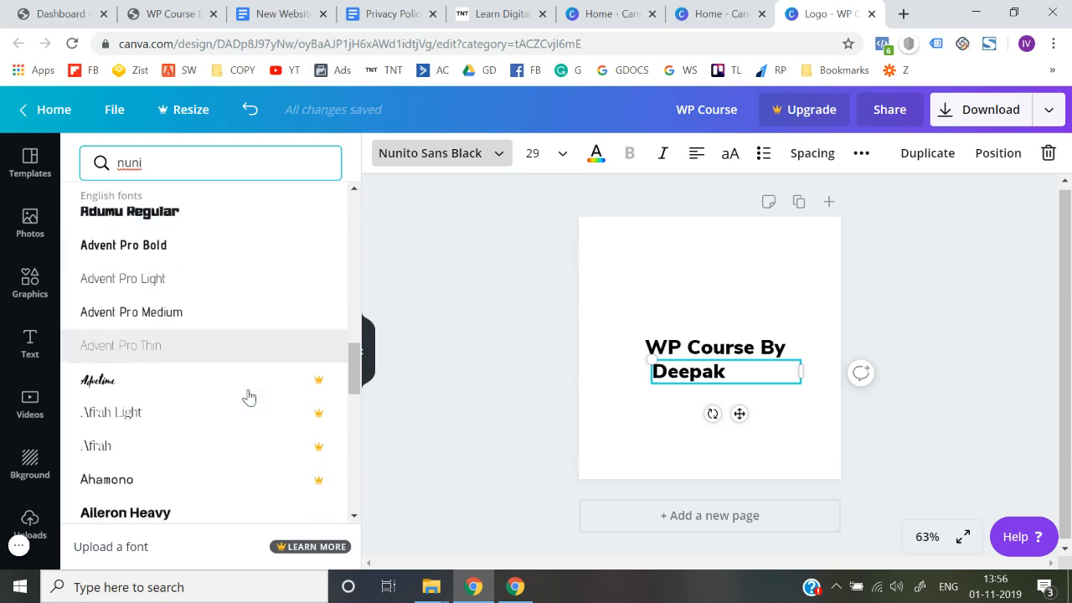
pyautogui.scroll(-4, 249, 397)
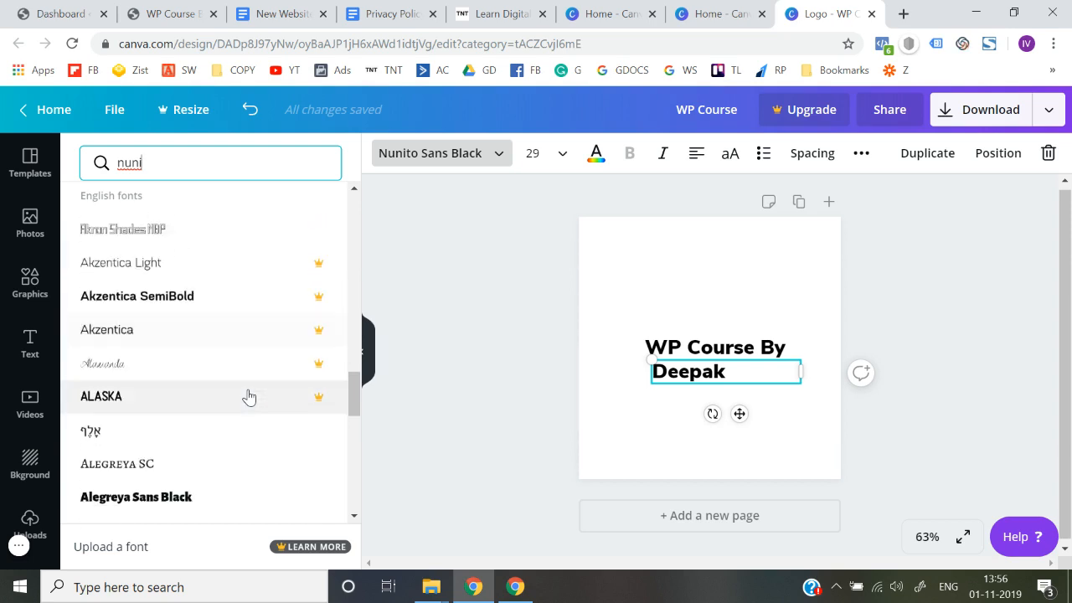
pyautogui.scroll(-4, 249, 397)
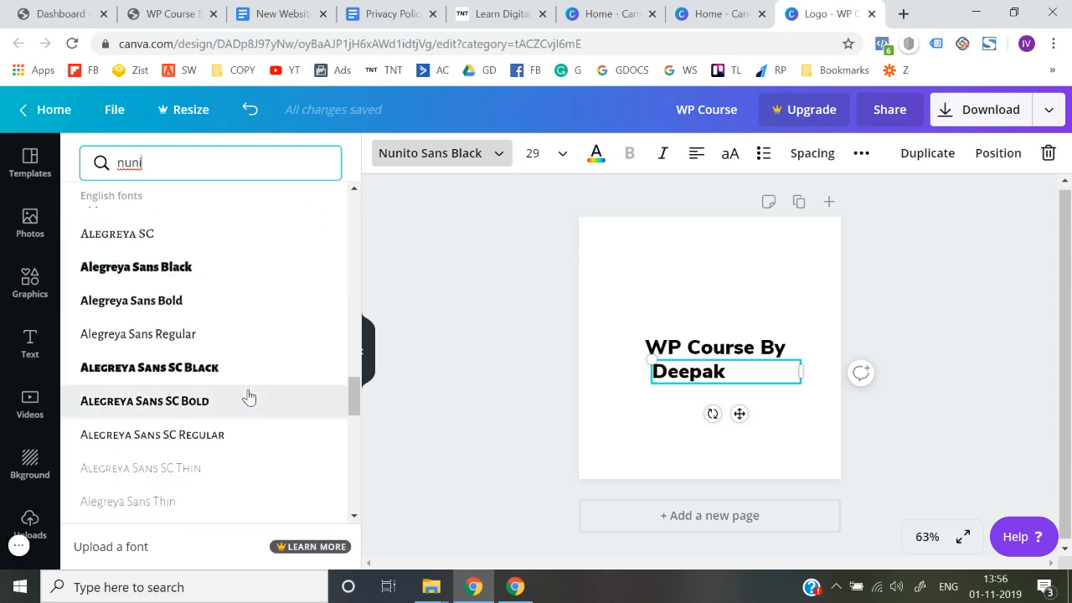
pyautogui.scroll(-6, 248, 396)
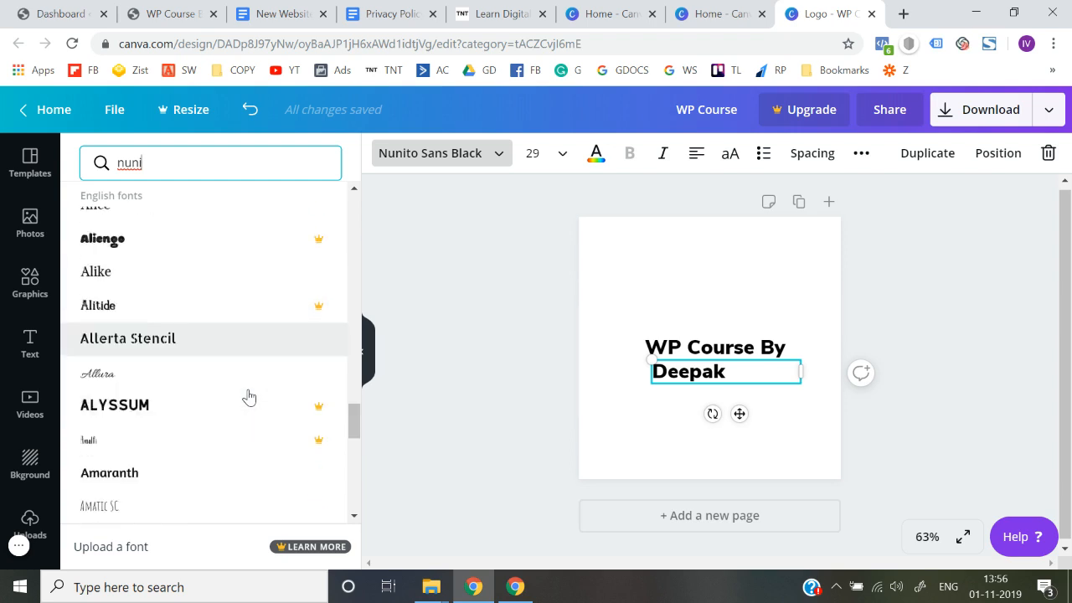
pyautogui.scroll(-2, 249, 397)
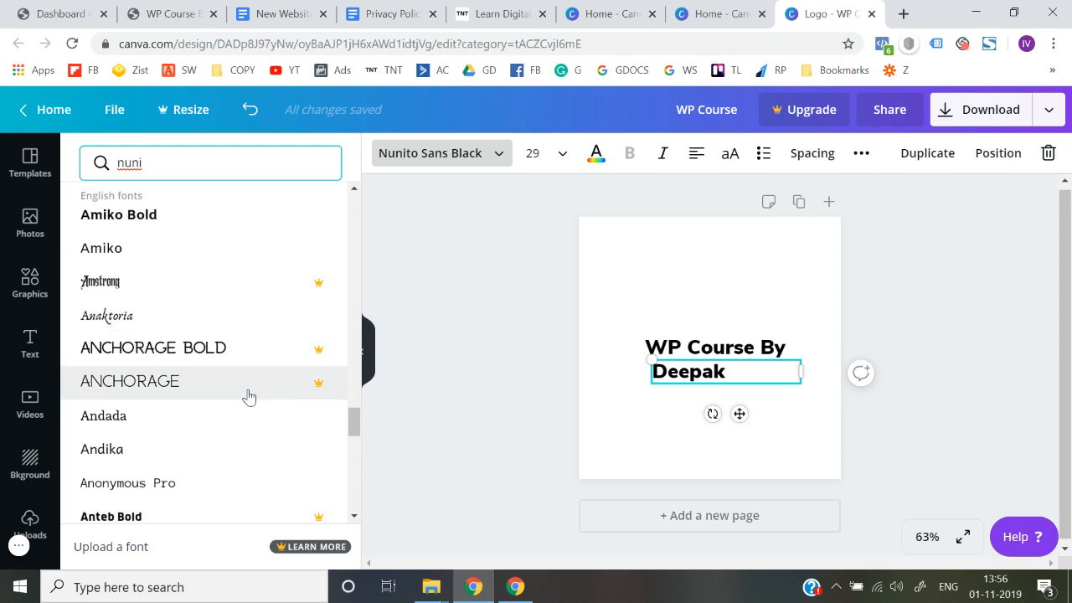
pyautogui.scroll(-6, 248, 396)
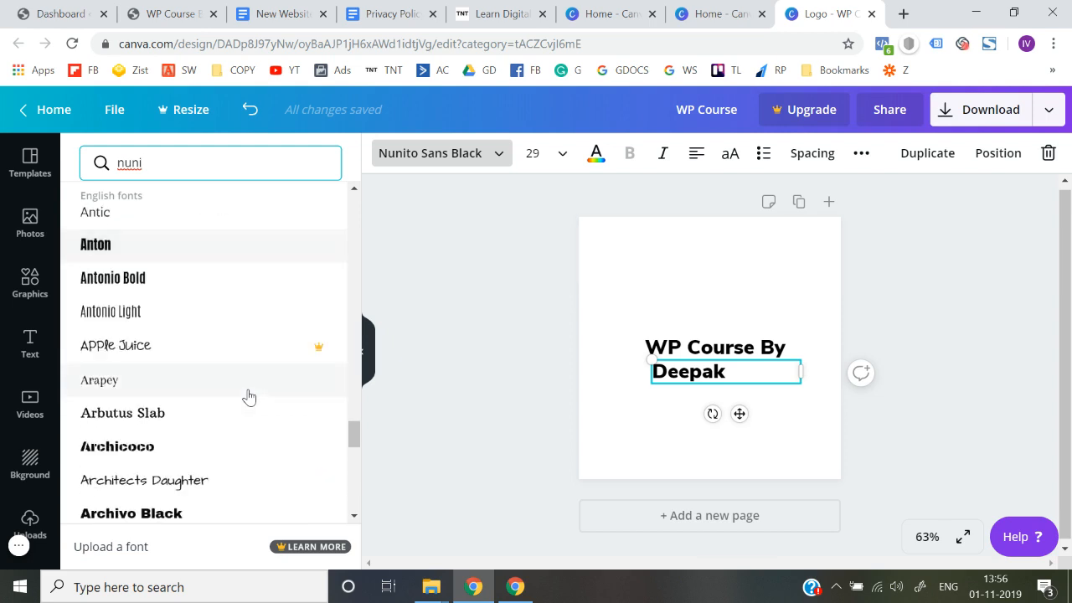
pyautogui.scroll(-5, 249, 397)
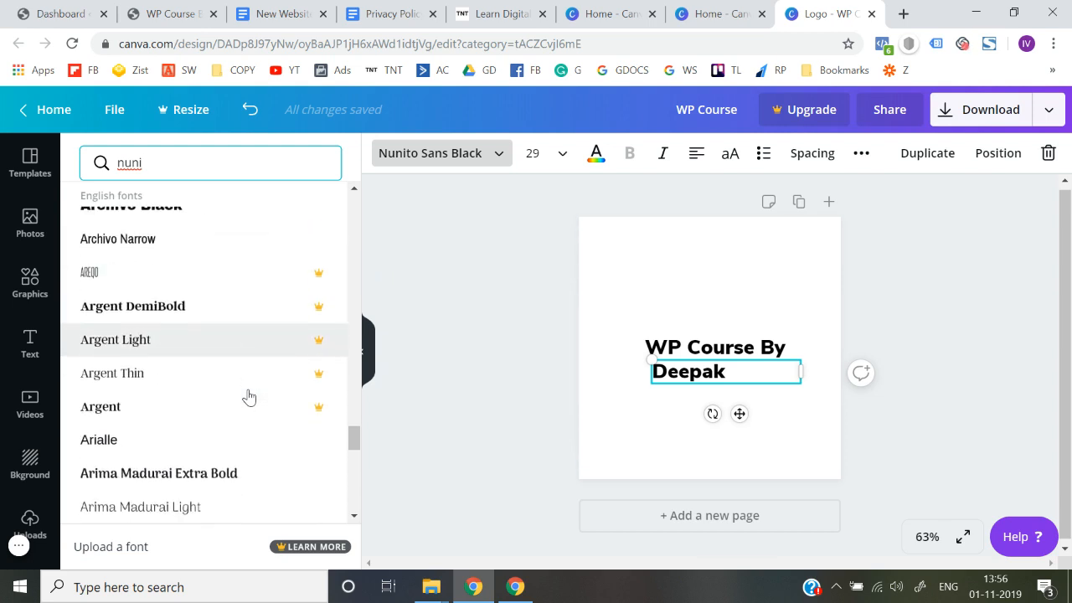
pyautogui.scroll(-7, 248, 397)
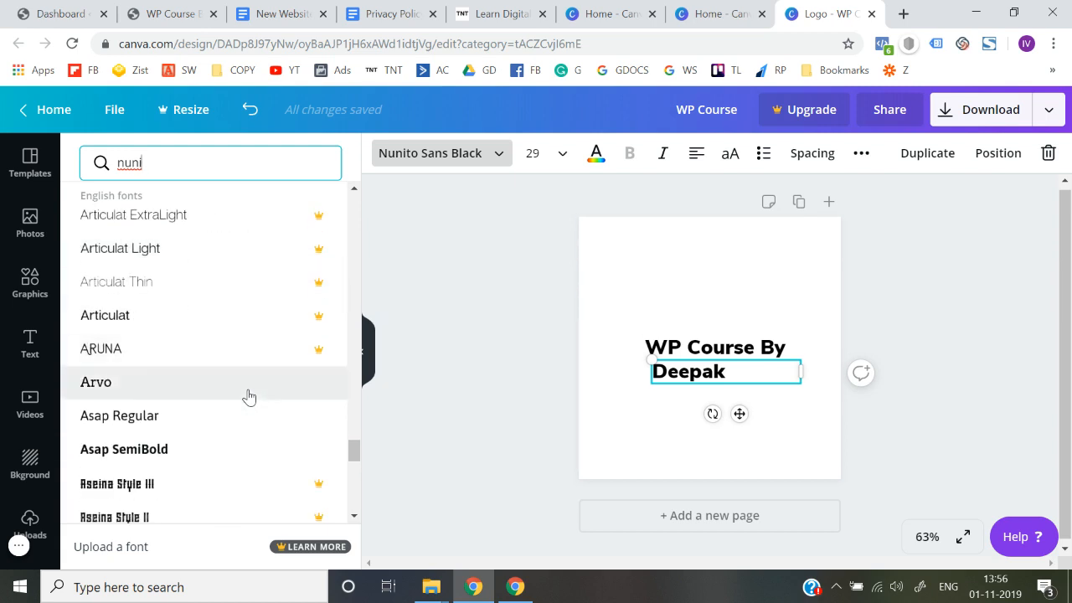
pyautogui.scroll(-8, 249, 397)
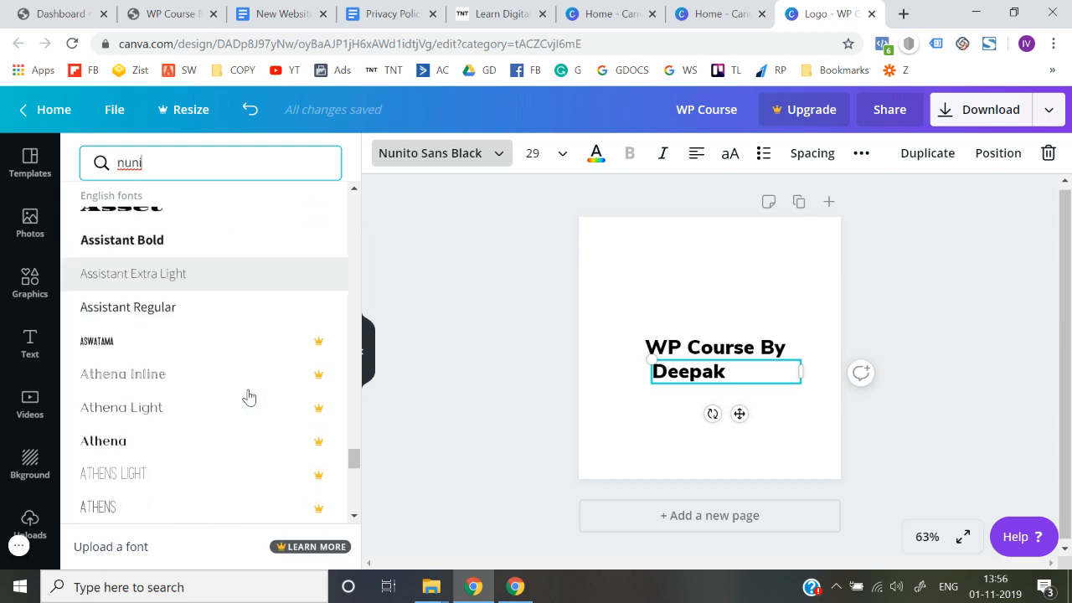
pyautogui.scroll(-4, 249, 397)
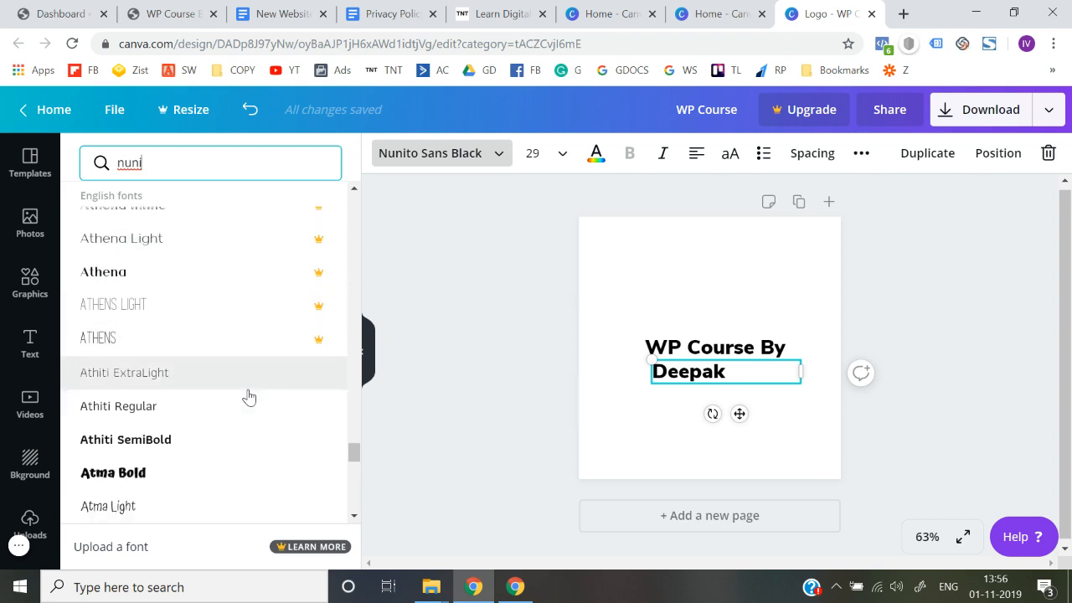
pyautogui.scroll(-2, 248, 397)
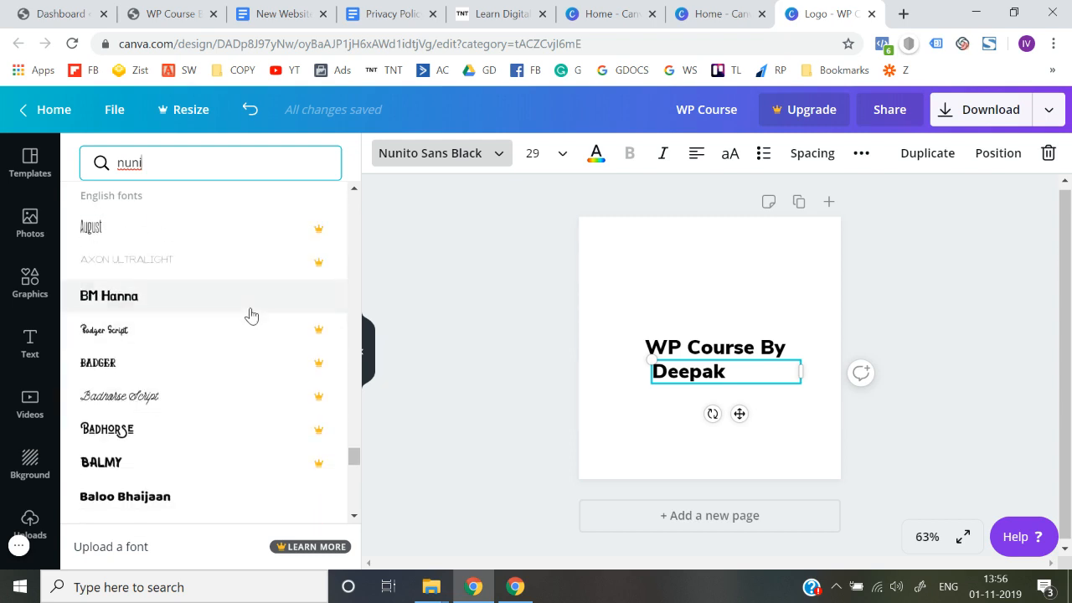
pyautogui.scroll(-3, 233, 340)
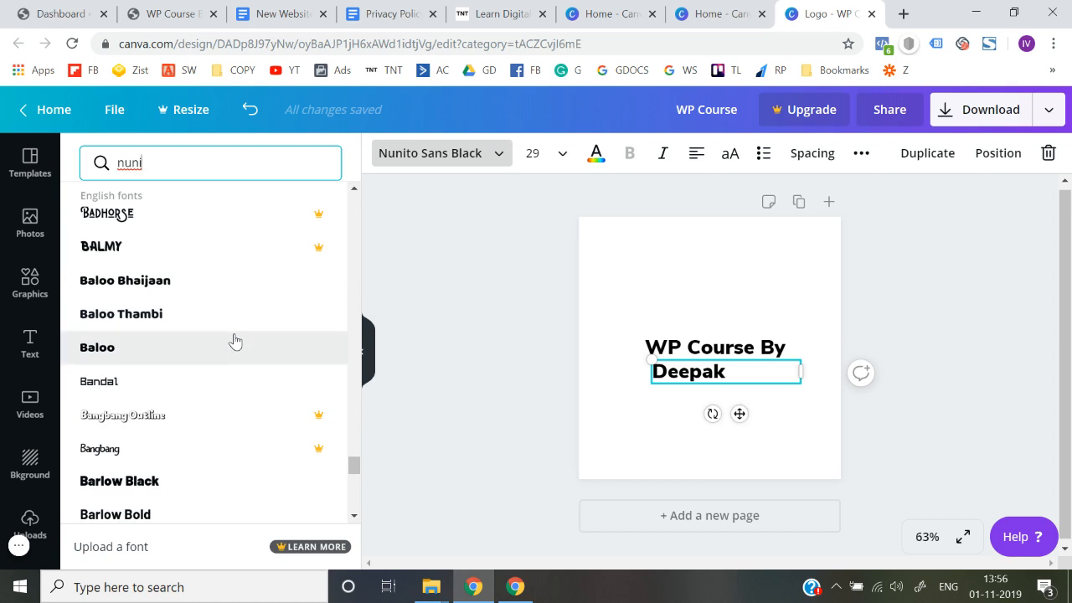
pyautogui.scroll(-3, 214, 376)
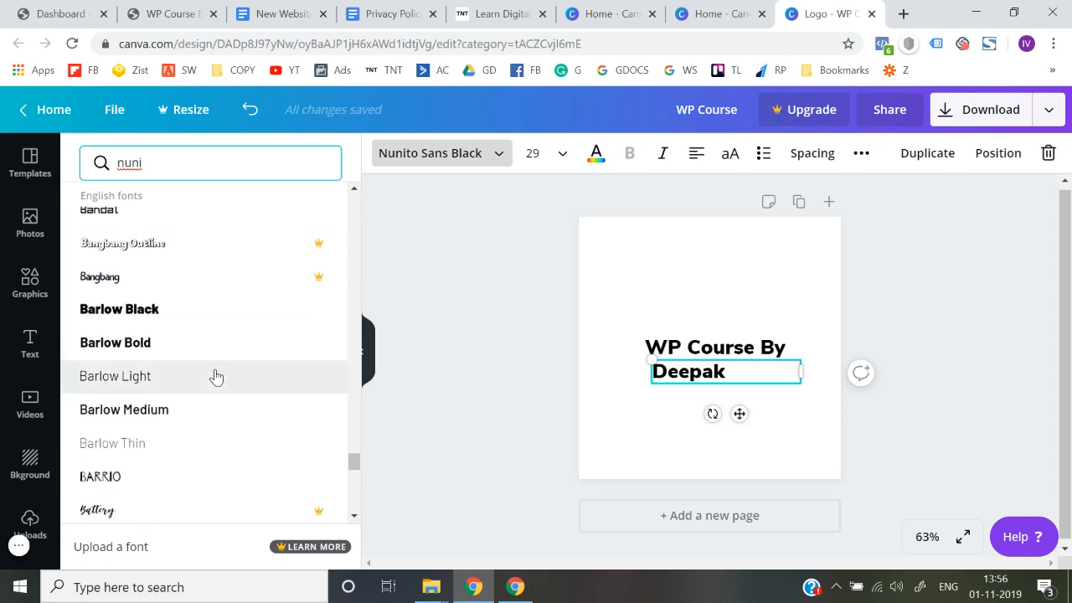
pyautogui.scroll(-2, 166, 451)
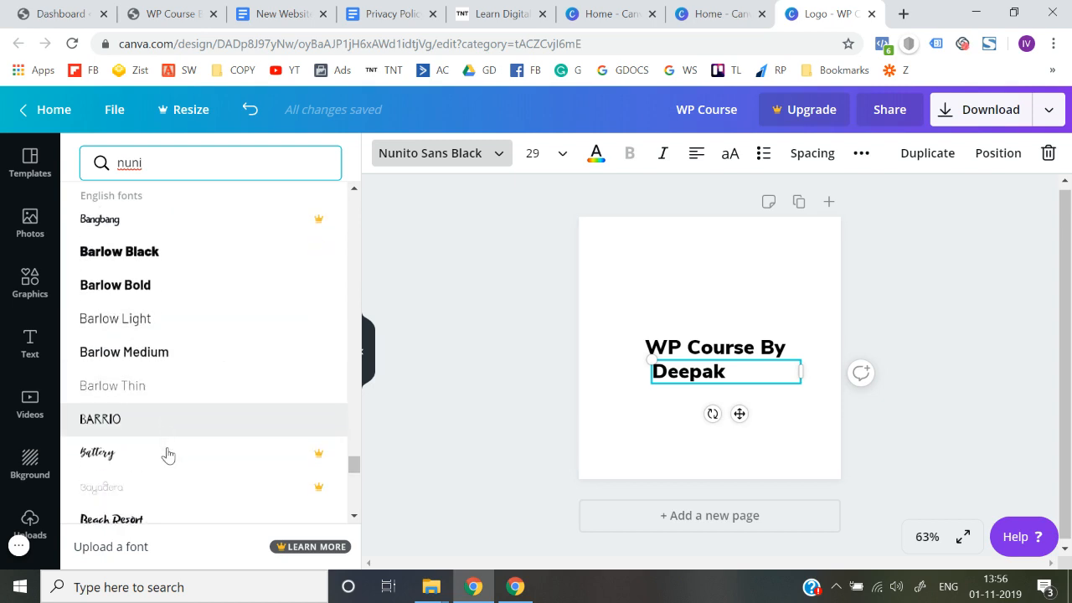
pyautogui.scroll(-1, 147, 475)
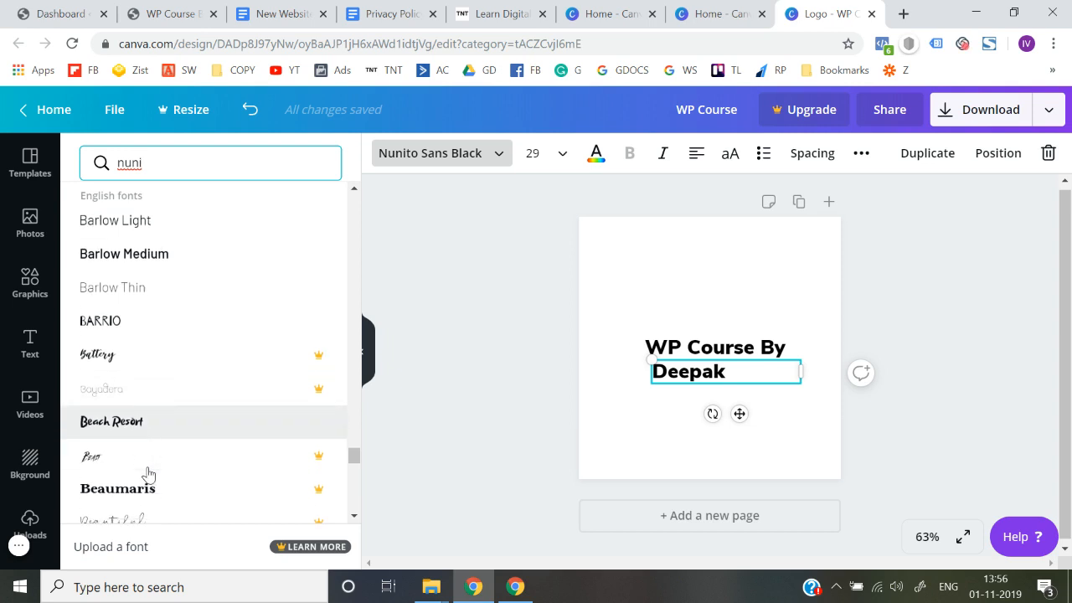
pyautogui.click(178, 437)
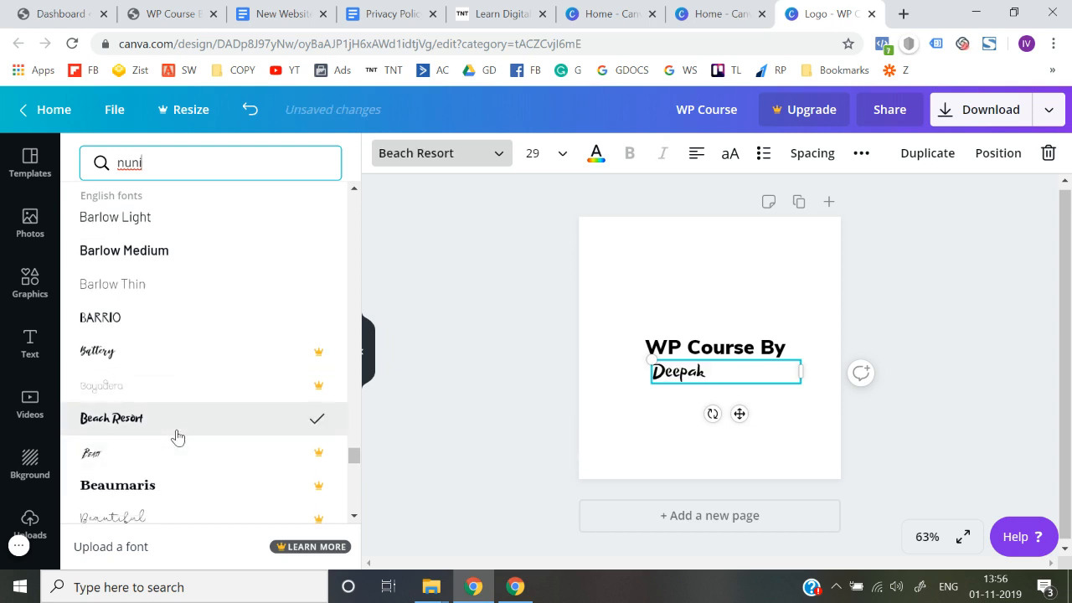
# Try the Belleza and Bhavuka fonts on the first-name text
pyautogui.scroll(-5, 178, 437)
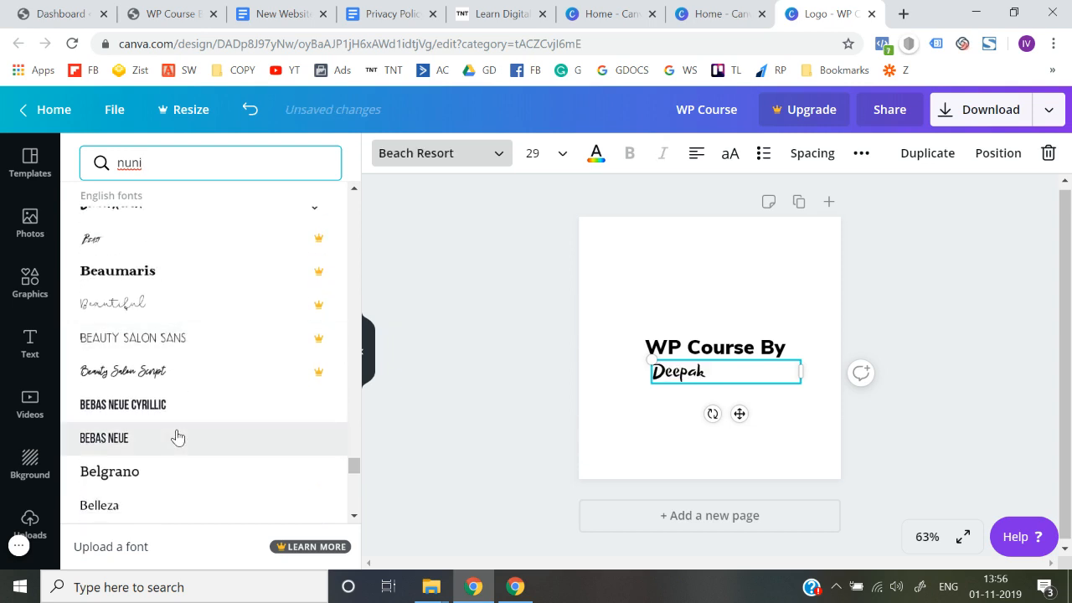
pyautogui.scroll(-4, 178, 436)
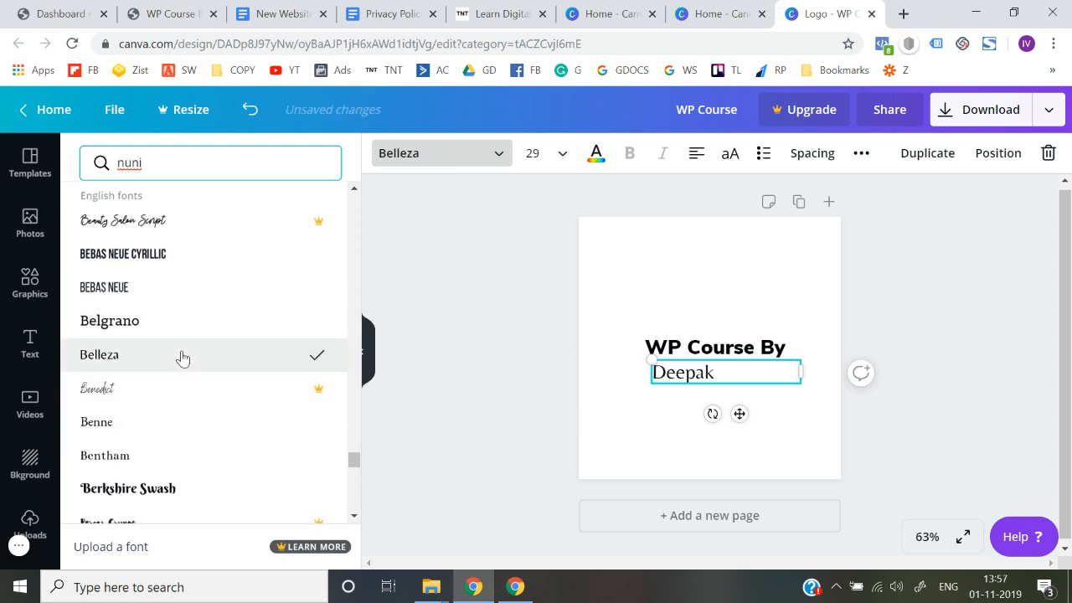
pyautogui.scroll(-12, 183, 359)
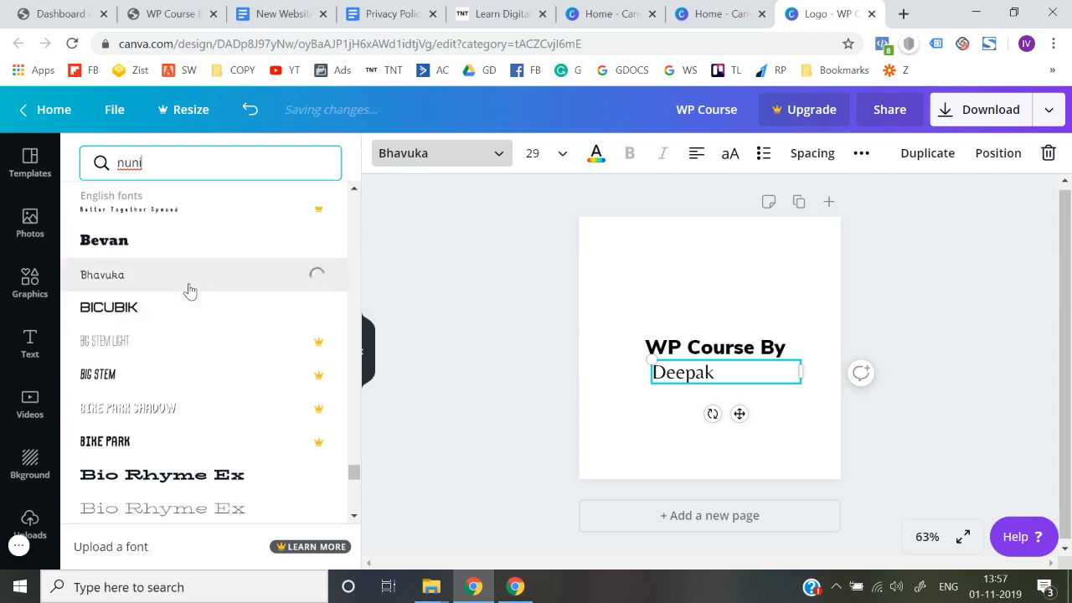
# Apply the Cagliostro font to the first-name text and continue through the English fonts
pyautogui.scroll(-5, 189, 290)
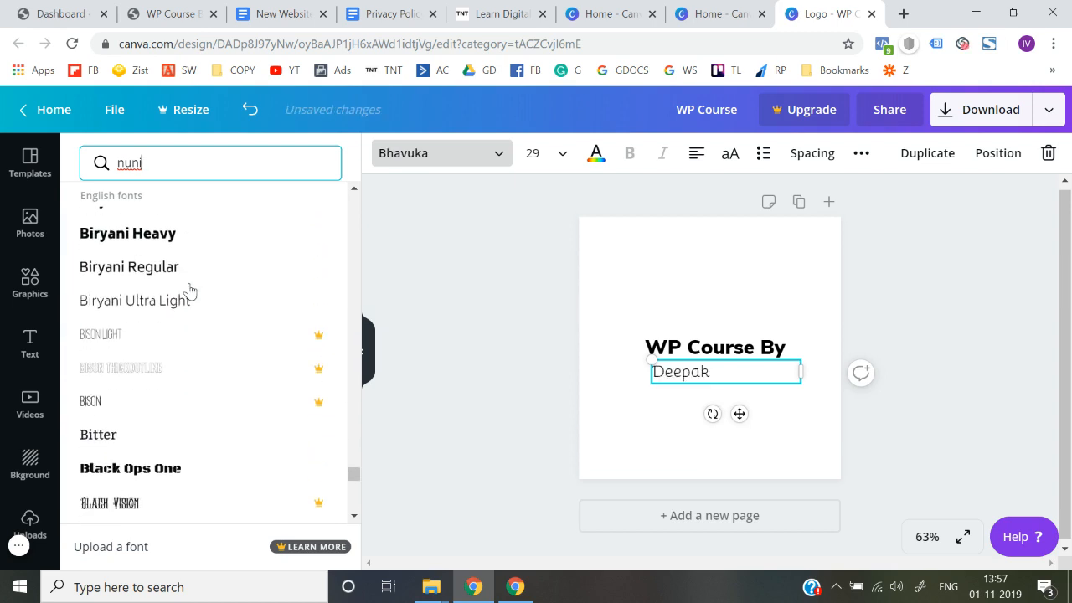
pyautogui.scroll(-10, 186, 306)
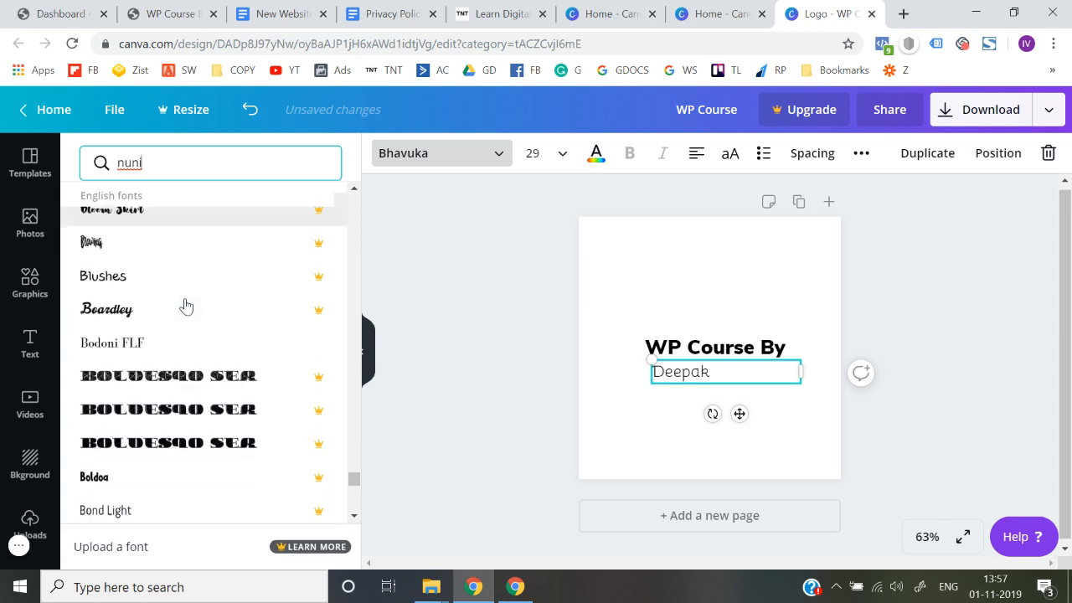
pyautogui.scroll(-5, 186, 306)
pyautogui.scroll(-5, 186, 306)
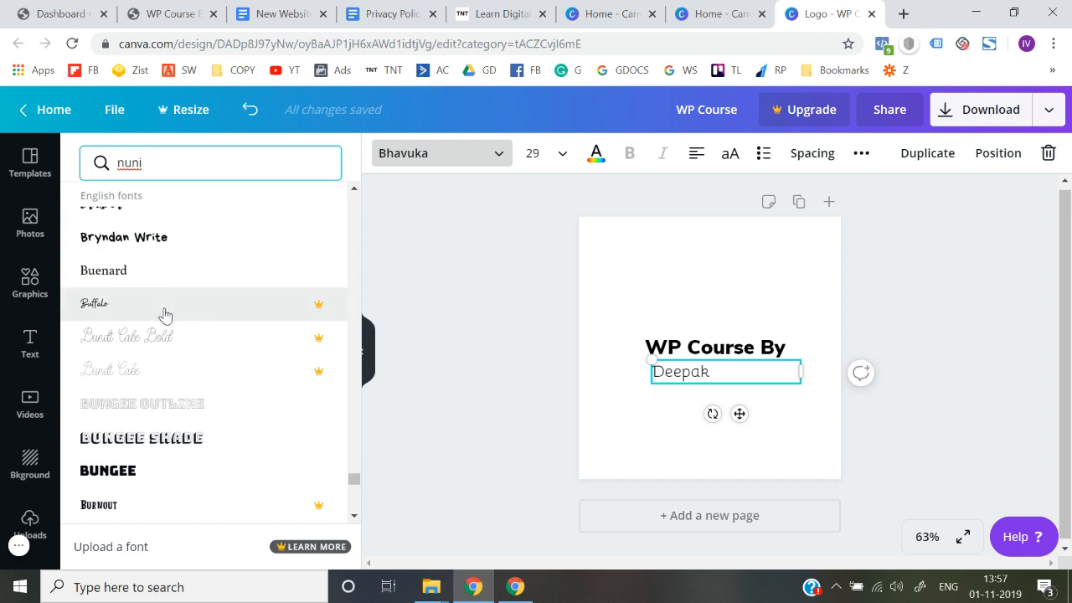
pyautogui.scroll(-5, 180, 460)
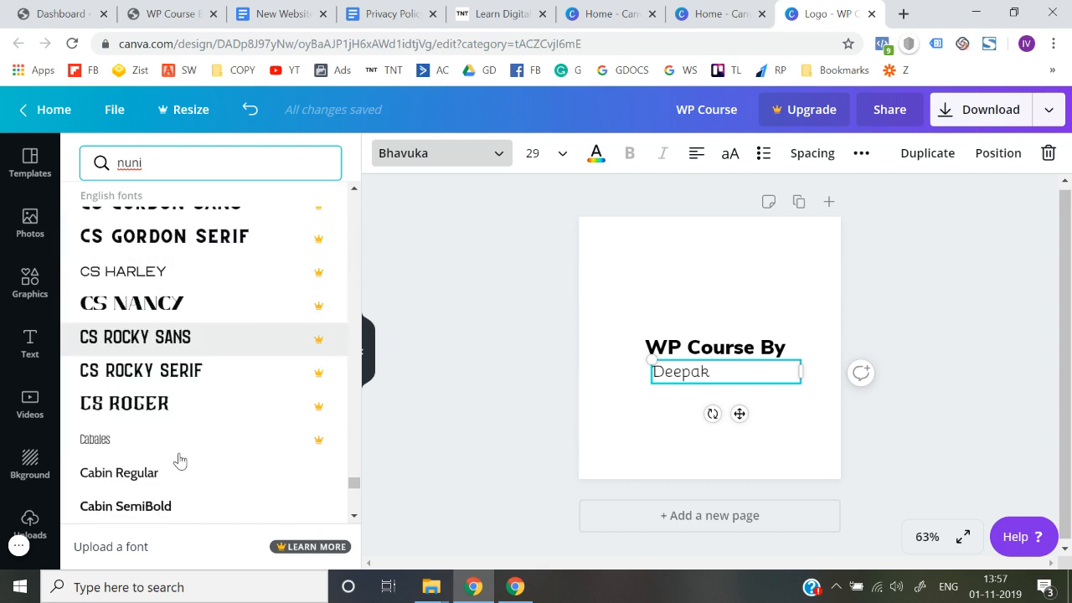
pyautogui.scroll(-3, 179, 459)
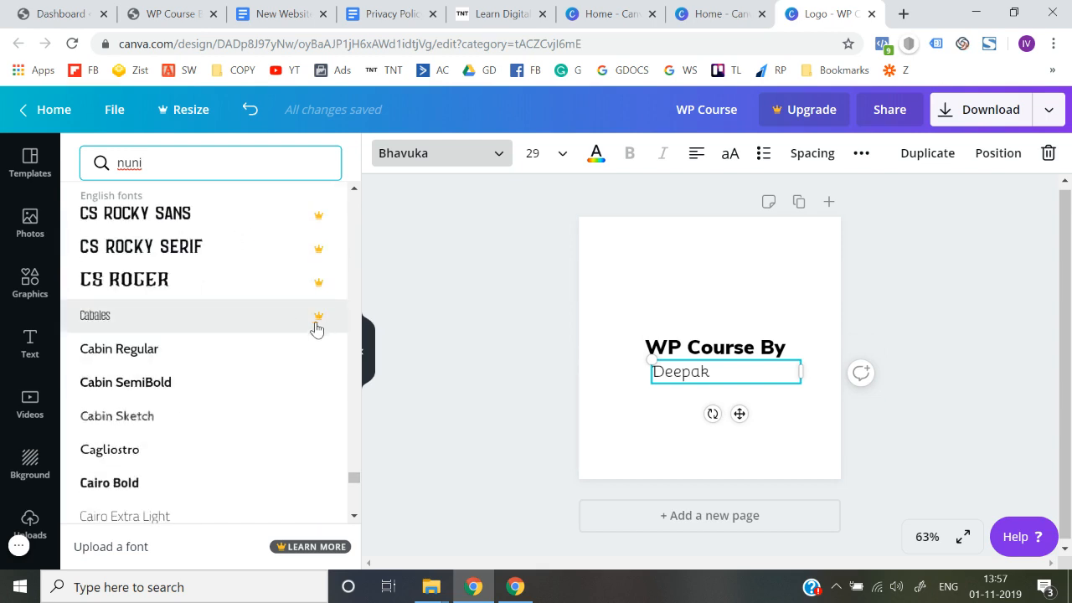
pyautogui.scroll(-2, 228, 383)
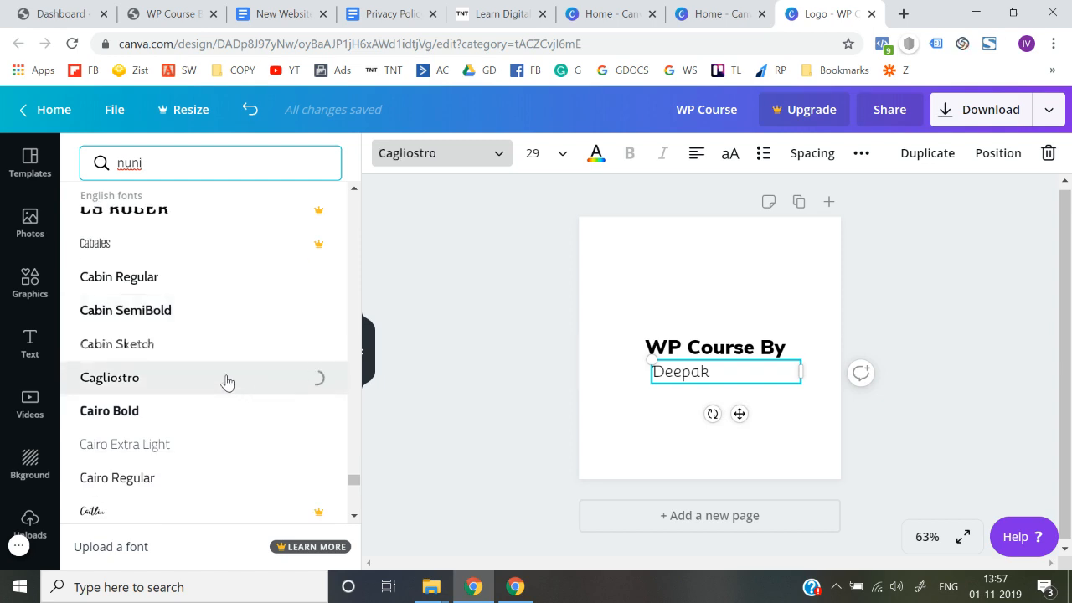
pyautogui.scroll(-5, 225, 377)
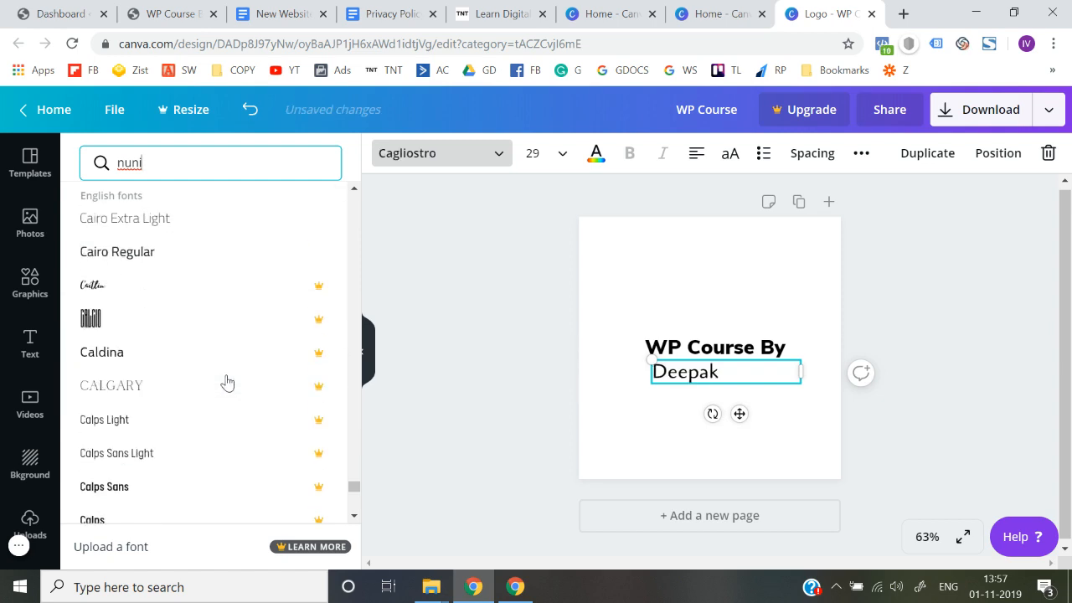
# Go through the English fonts and apply the Chewy font to the first-name text
pyautogui.scroll(10, 223, 299)
pyautogui.scroll(15, 223, 299)
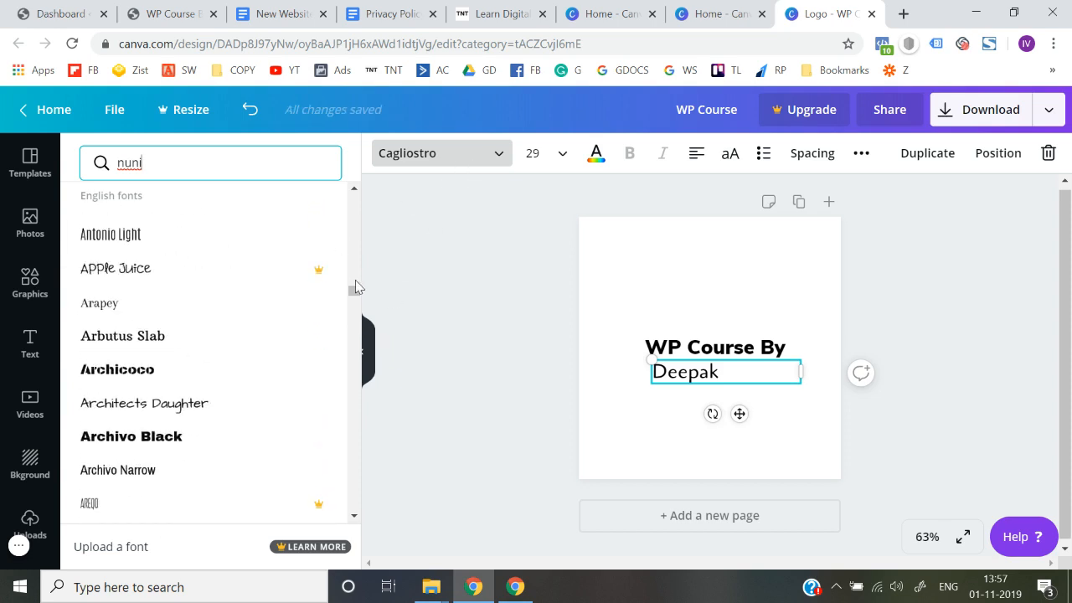
pyautogui.moveTo(355, 287); pyautogui.dragTo(354, 208)
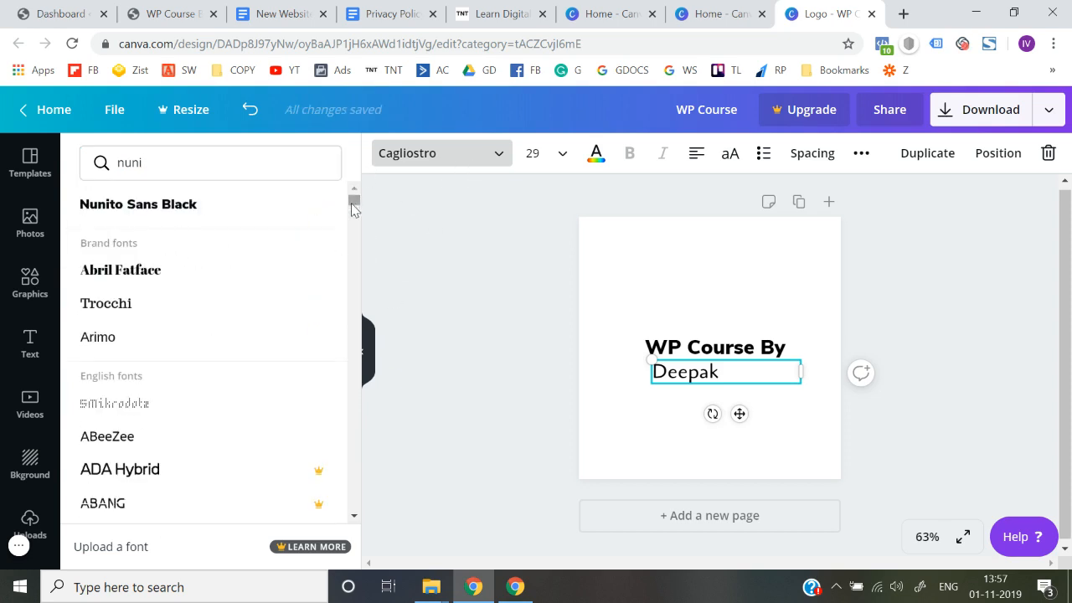
pyautogui.moveTo(354, 208); pyautogui.dragTo(353, 498)
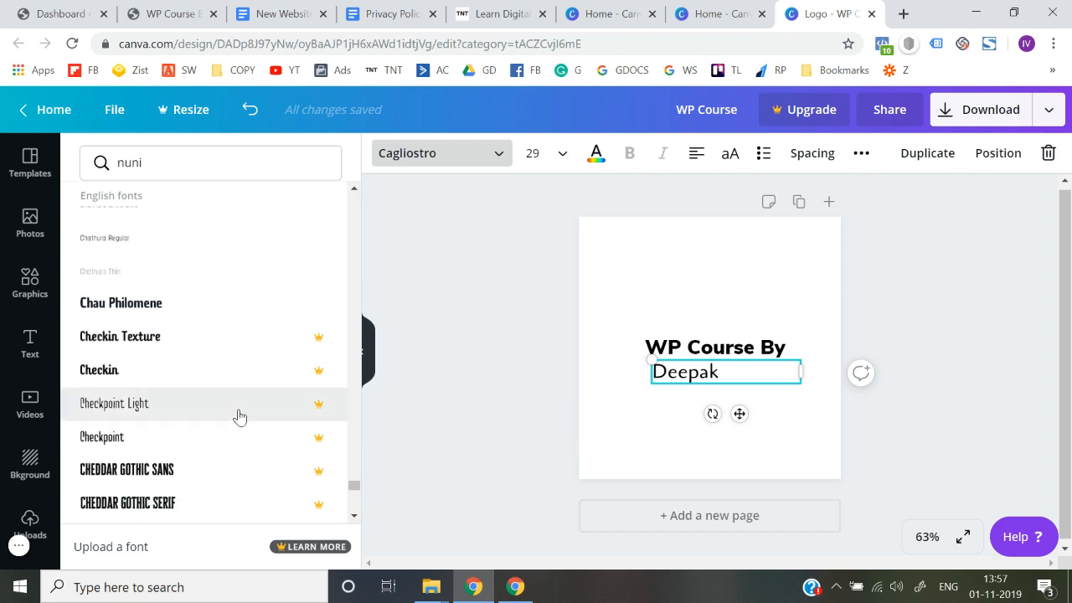
pyautogui.scroll(-2, 240, 416)
pyautogui.scroll(-3, 240, 416)
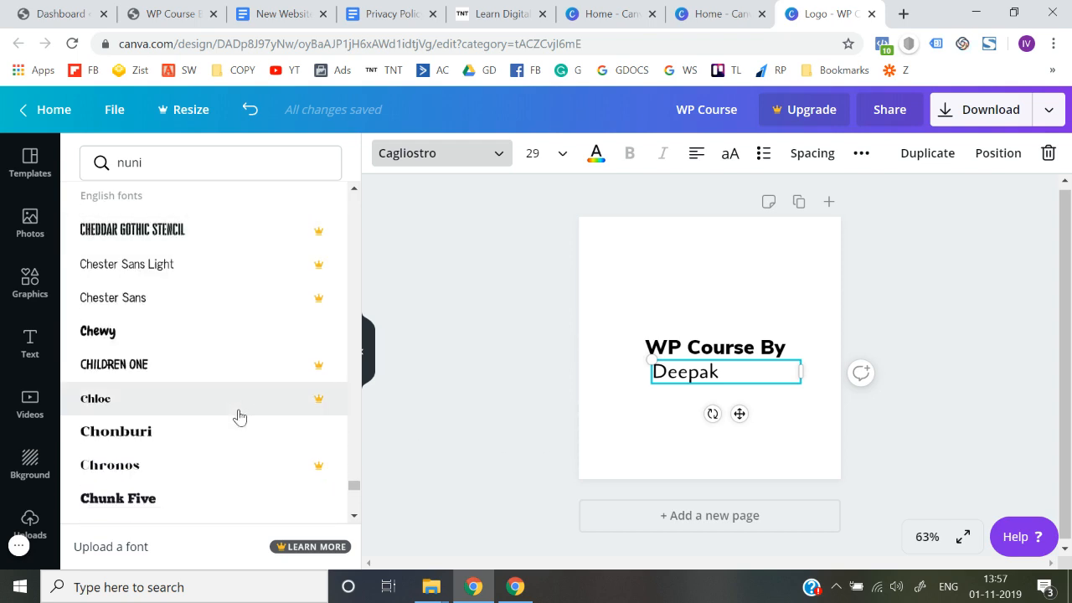
pyautogui.scroll(-1, 240, 417)
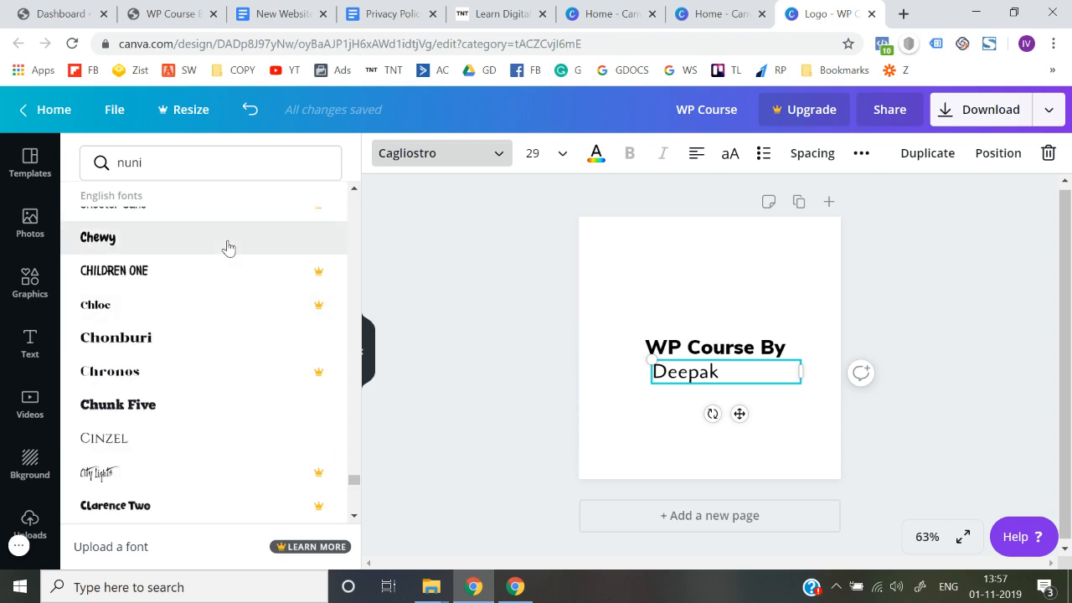
pyautogui.click(525, 400)
# Narrow the first-name text box to fit its word and position it beneath "WP Course By"
pyautogui.moveTo(685, 374); pyautogui.dragTo(714, 373)
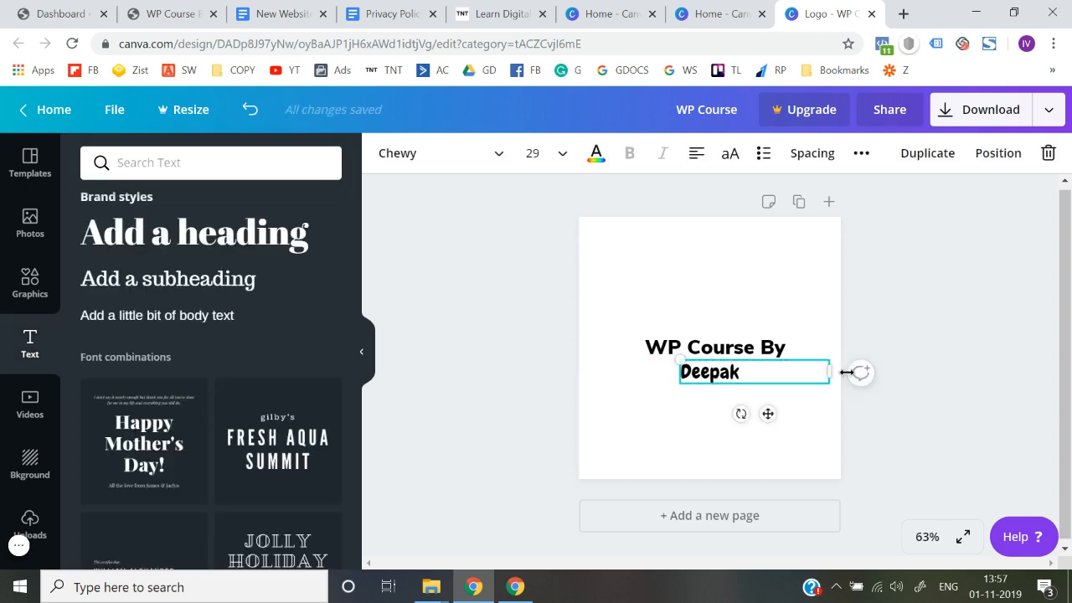
pyautogui.moveTo(833, 373); pyautogui.dragTo(728, 373)
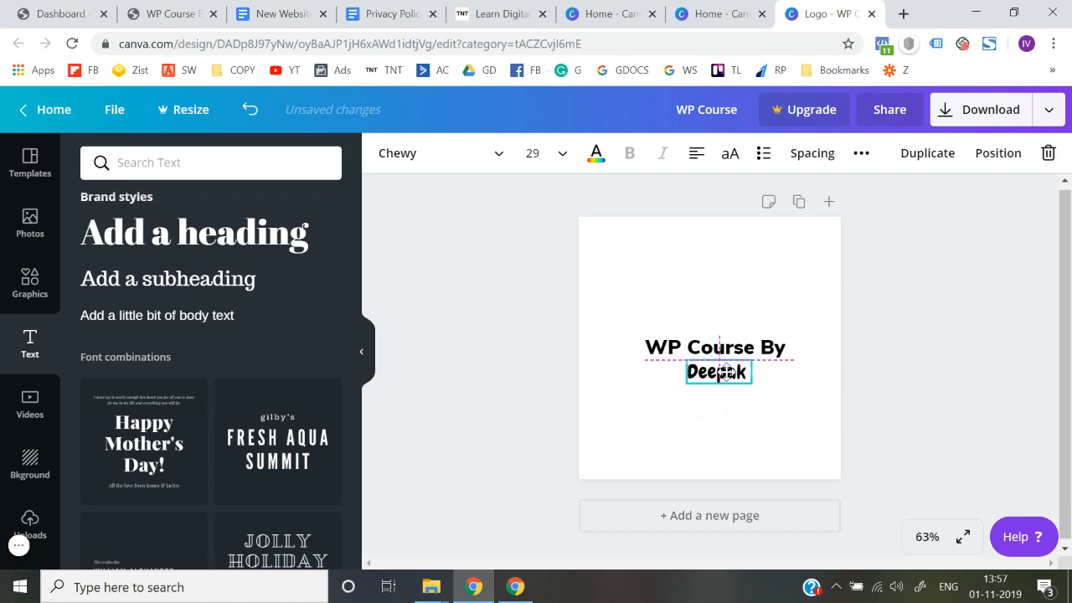
pyautogui.click(579, 402)
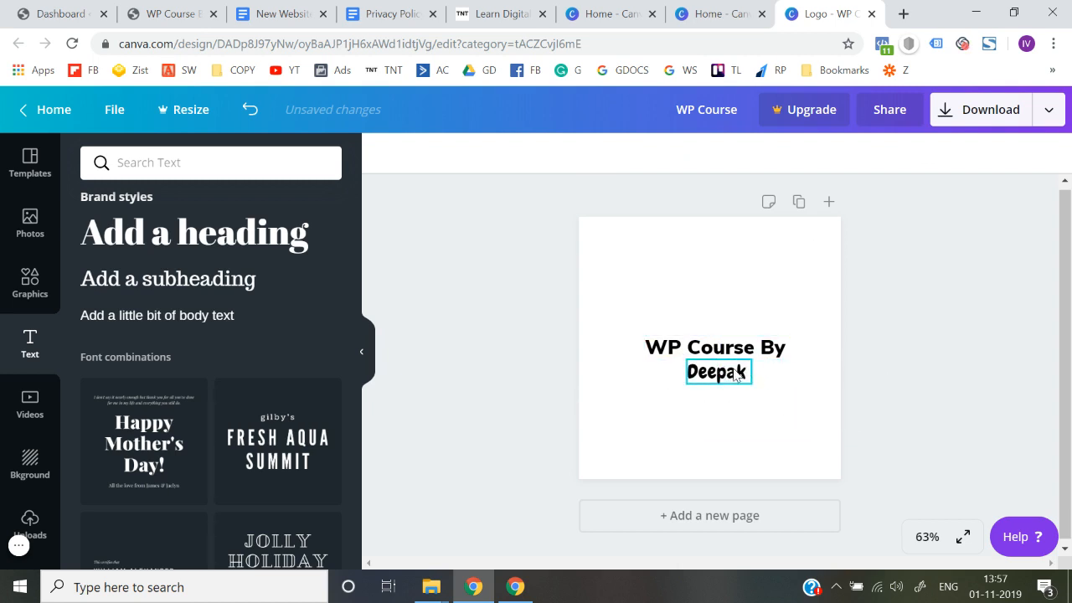
# Move both text lines together toward the page's vertical centre line and centre the first name beneath "WP Course By"
pyautogui.click(734, 371)
pyautogui.moveTo(731, 369); pyautogui.dragTo(761, 381)
pyautogui.click(504, 330)
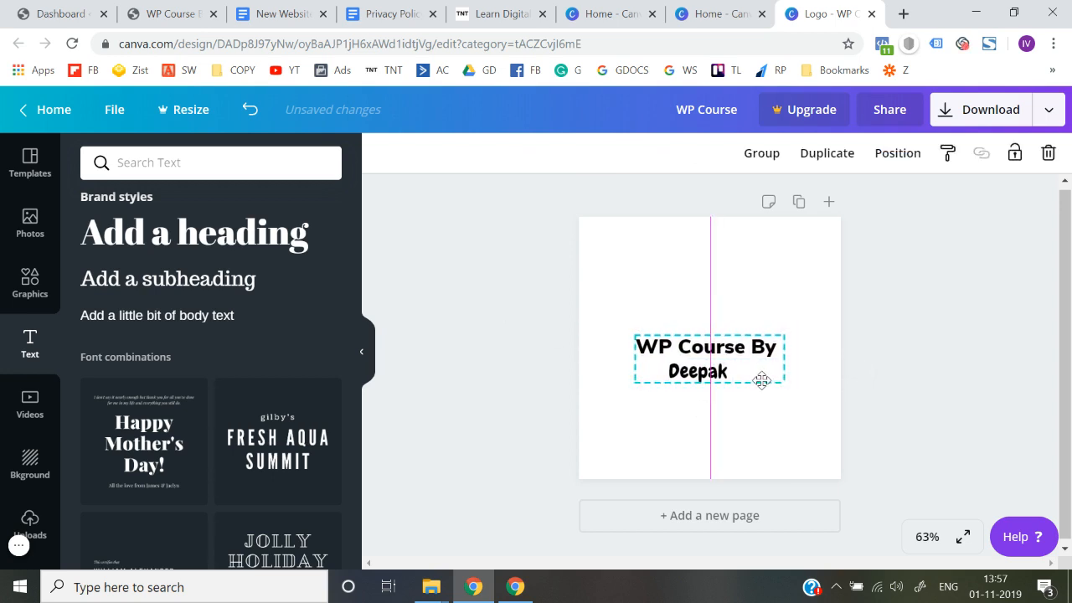
pyautogui.click(525, 381)
pyautogui.click(711, 372)
pyautogui.moveTo(711, 372); pyautogui.dragTo(721, 373)
pyautogui.click(513, 399)
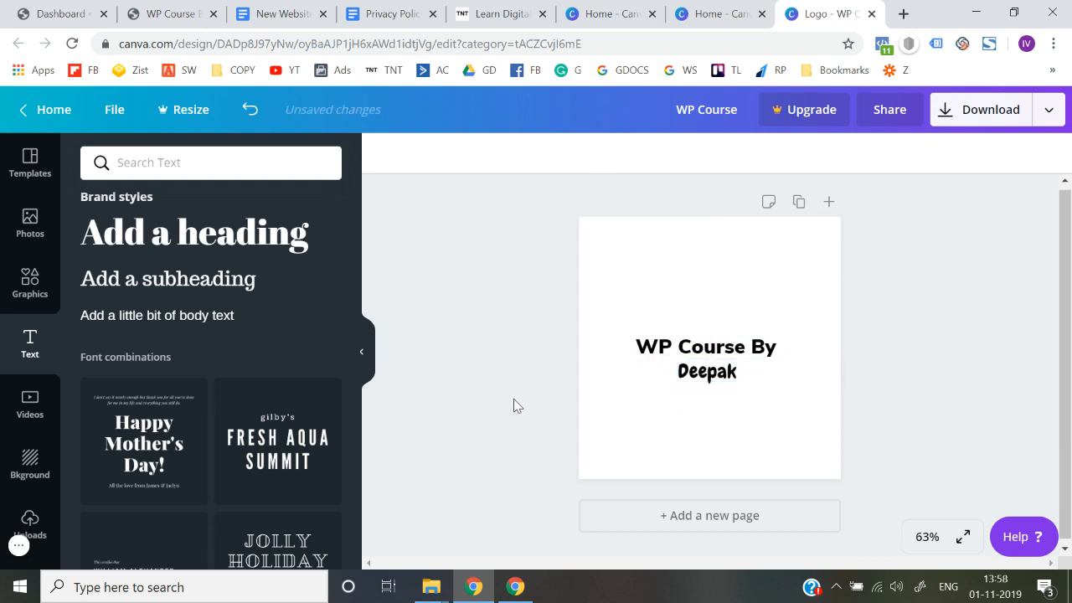
# Search the graphics for "line", place the plain solid line below the first name, and colour it black
pyautogui.click(36, 291)
pyautogui.click(179, 167)
pyautogui.write('line')
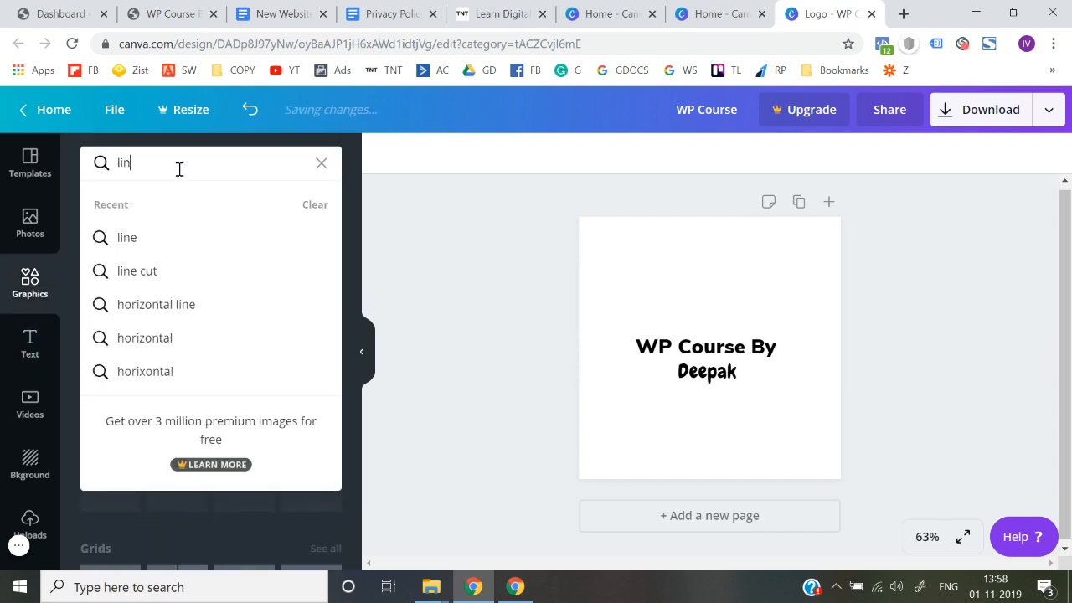
pyautogui.press('Return')
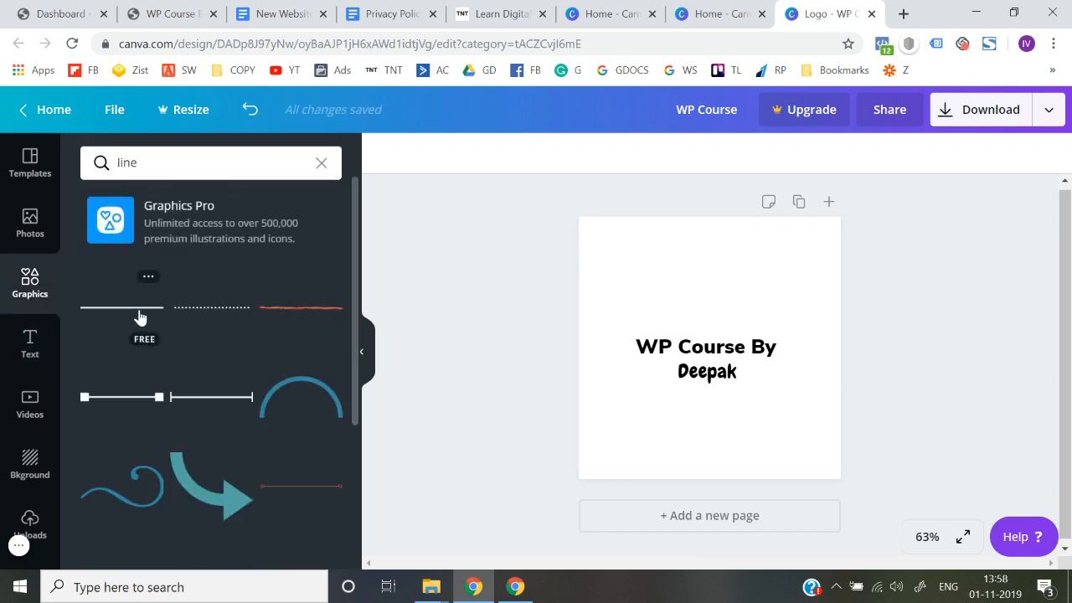
pyautogui.click(140, 318)
pyautogui.moveTo(632, 343); pyautogui.dragTo(629, 388)
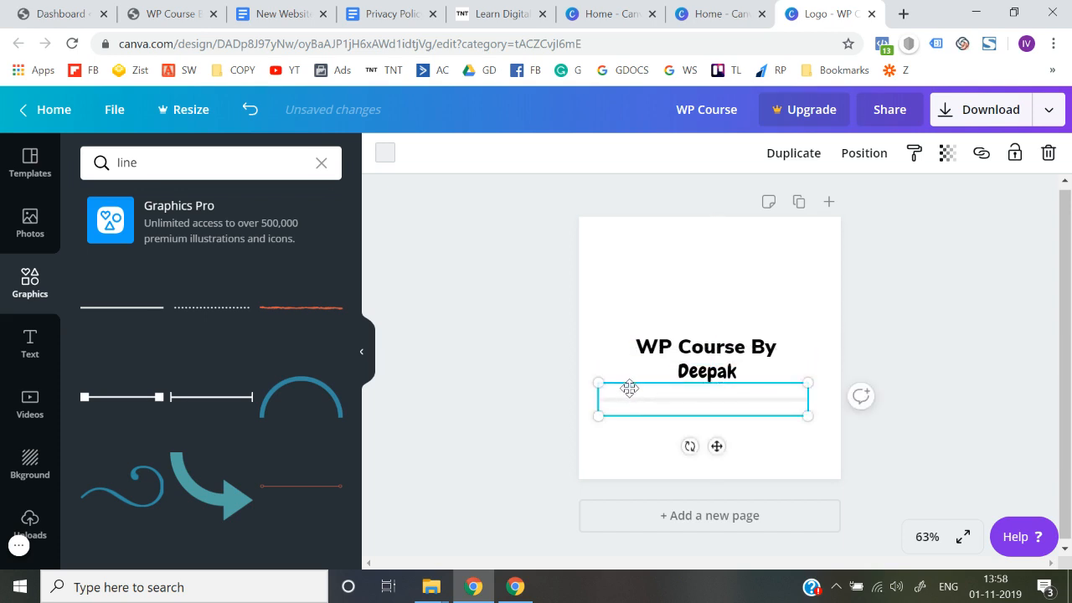
pyautogui.click(387, 154)
pyautogui.click(97, 294)
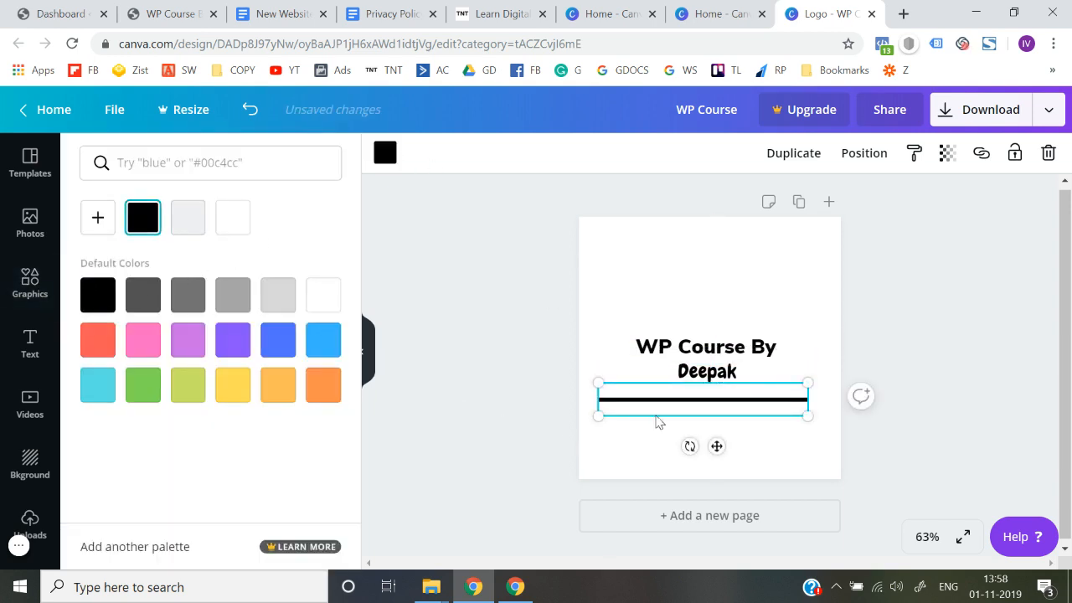
# Shrink the black line to a short dash and position it just left of the first name
pyautogui.moveTo(808, 415); pyautogui.dragTo(638, 372)
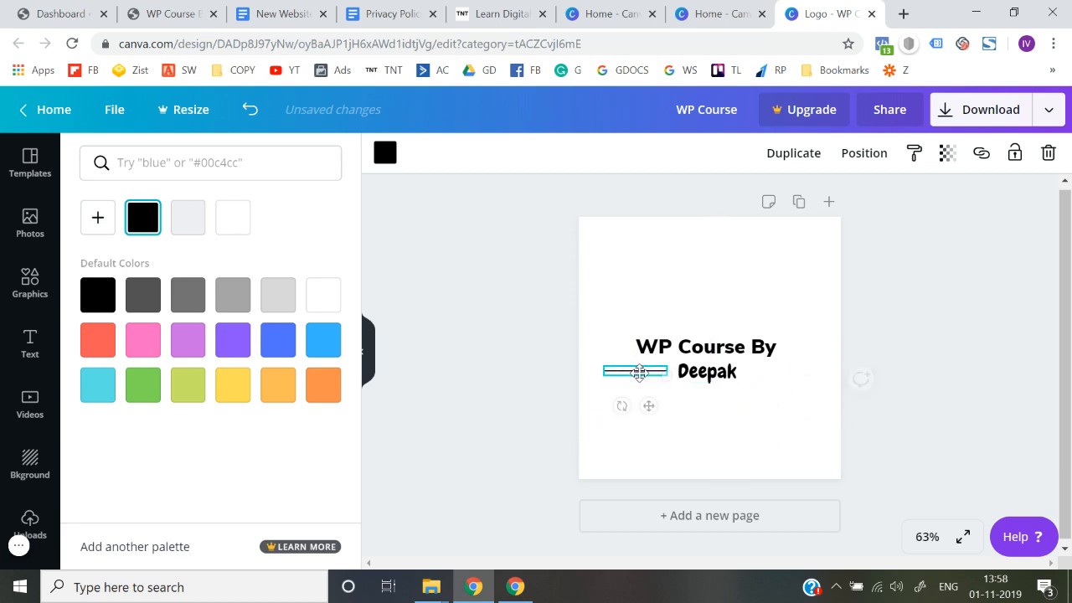
pyautogui.click(536, 382)
pyautogui.click(648, 375)
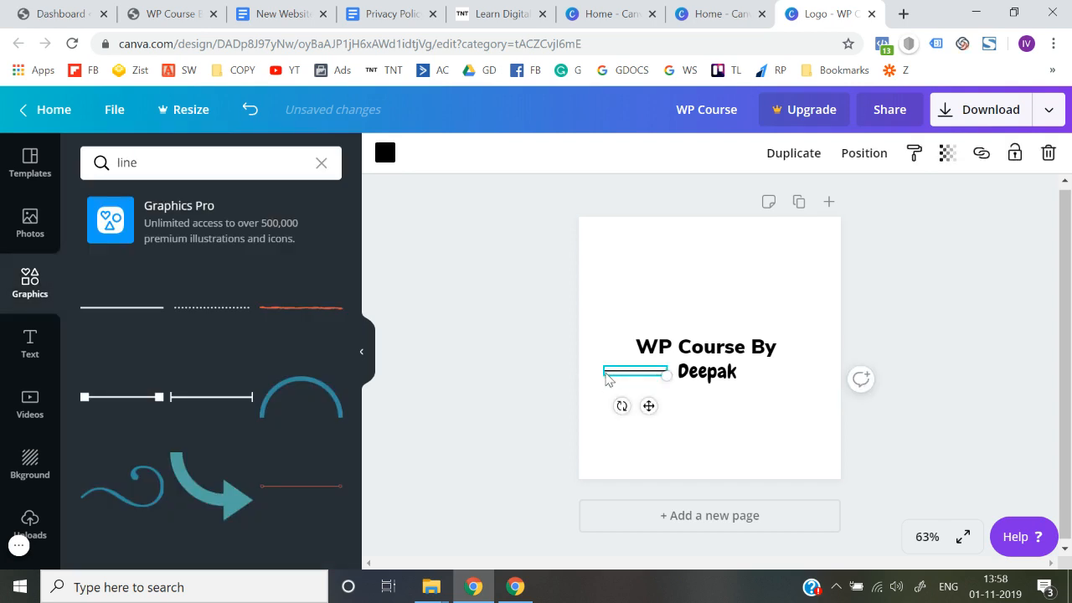
pyautogui.moveTo(667, 376); pyautogui.dragTo(637, 369)
pyautogui.click(510, 383)
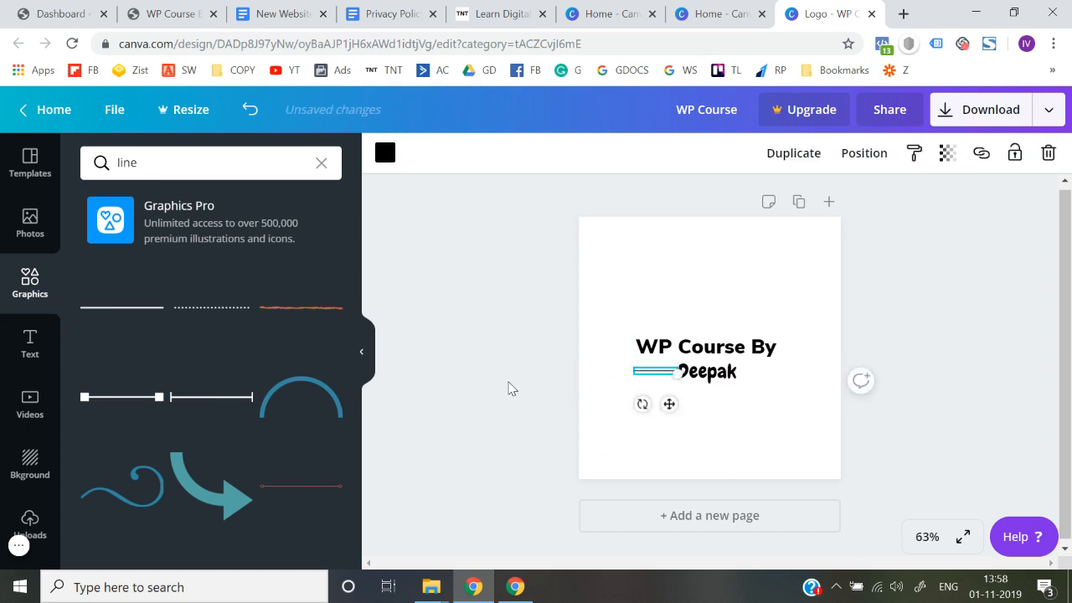
pyautogui.click(510, 387)
pyautogui.moveTo(654, 377)
pyautogui.mouseDown()
pyautogui.moveTo(671, 374)
pyautogui.moveTo(654, 370)
pyautogui.mouseUp()
pyautogui.click(494, 388)
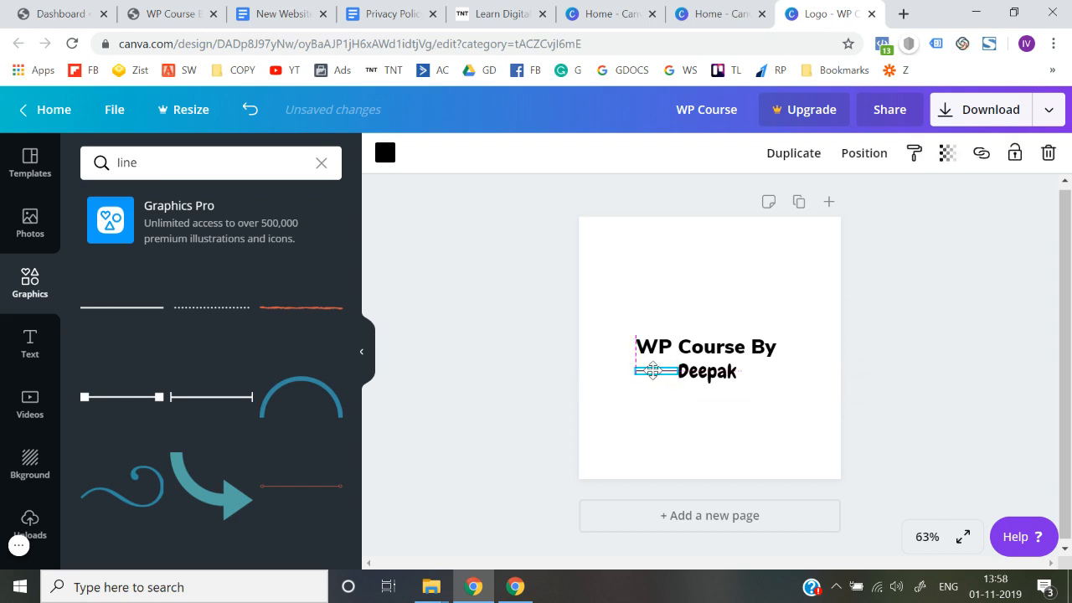
pyautogui.moveTo(650, 370); pyautogui.dragTo(645, 370)
pyautogui.click(584, 383)
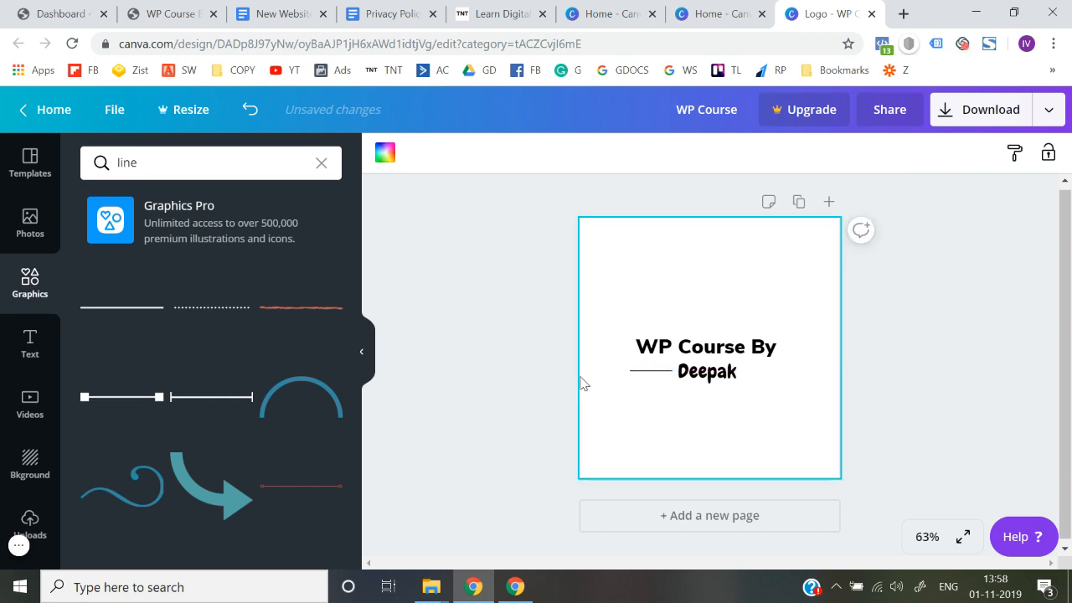
# Delete the short black line and try the dotted line graphic on the logo instead
pyautogui.click(661, 377)
pyautogui.press('Delete')
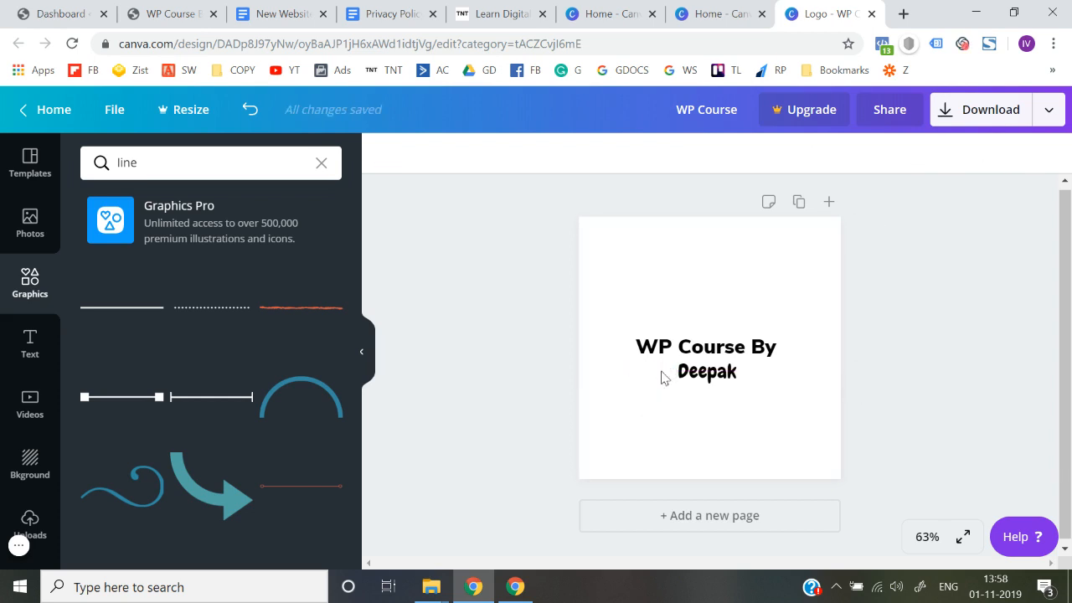
pyautogui.scroll(-6, 128, 457)
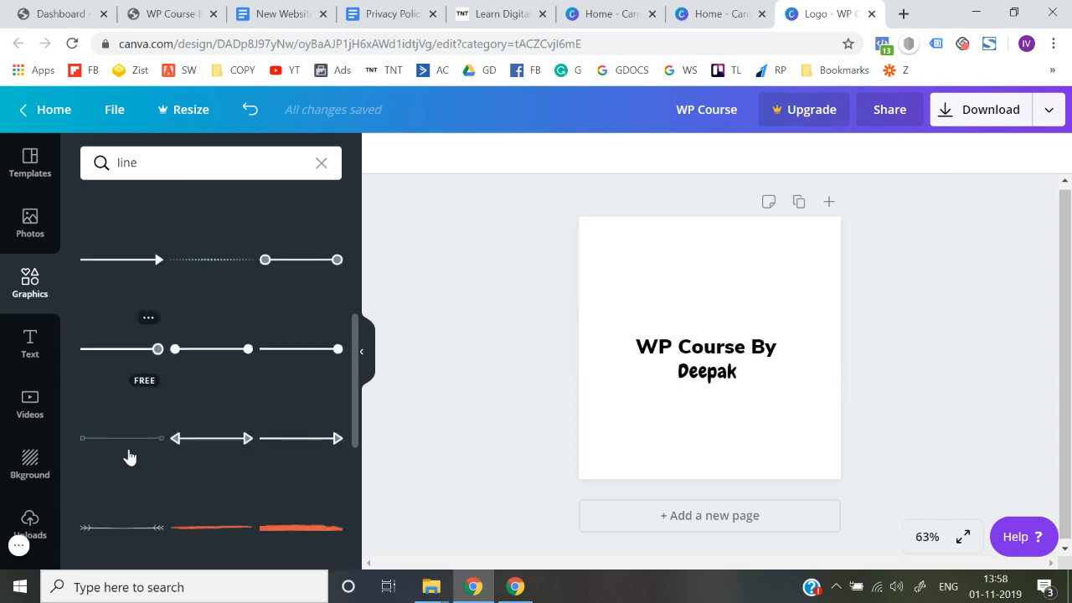
pyautogui.scroll(-4, 128, 456)
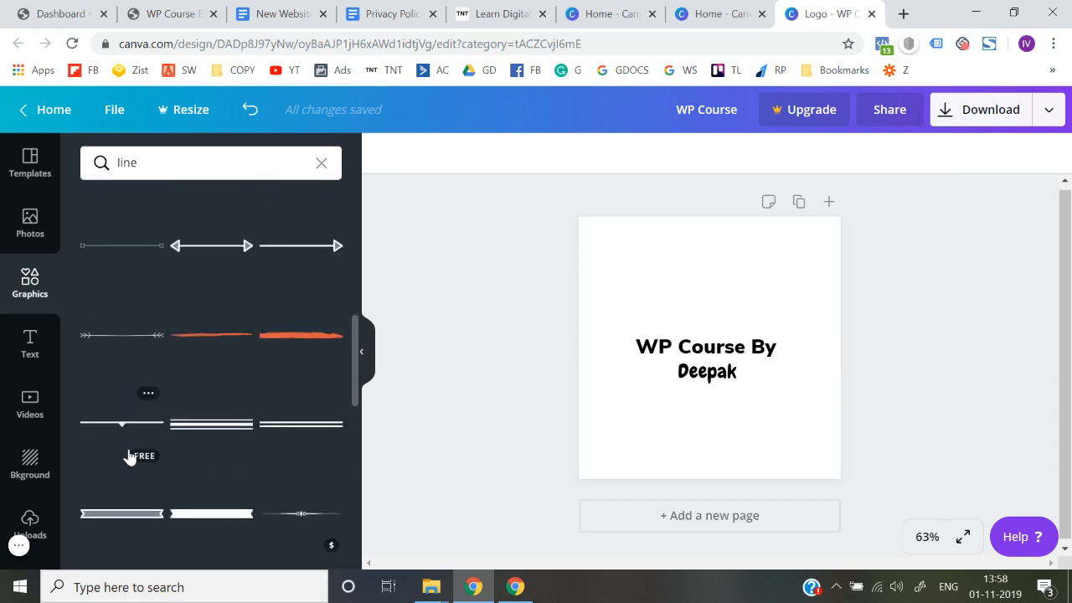
pyautogui.scroll(-3, 129, 456)
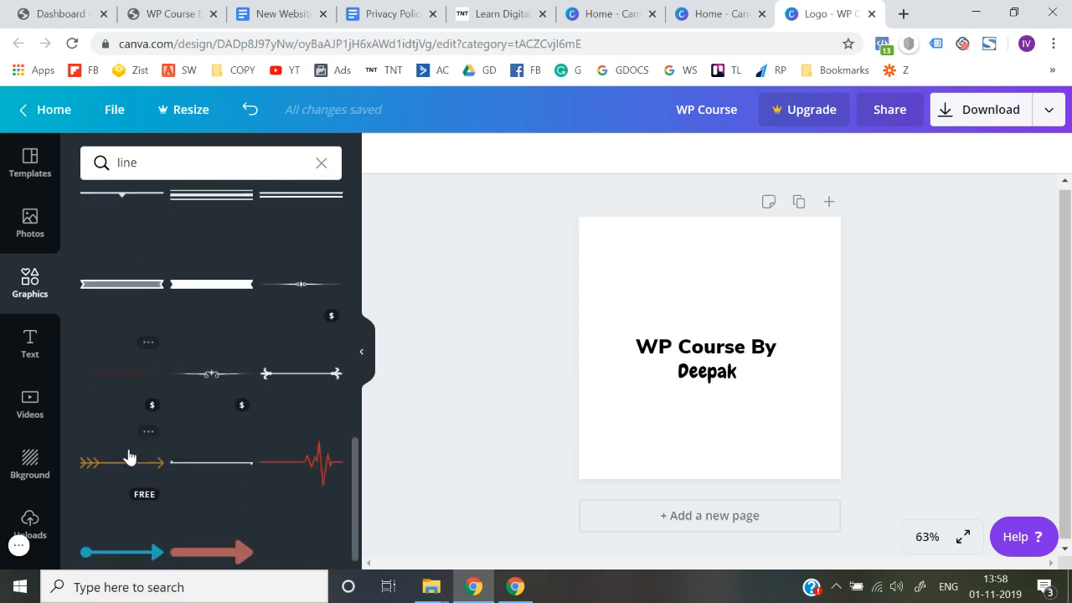
pyautogui.scroll(15, 128, 456)
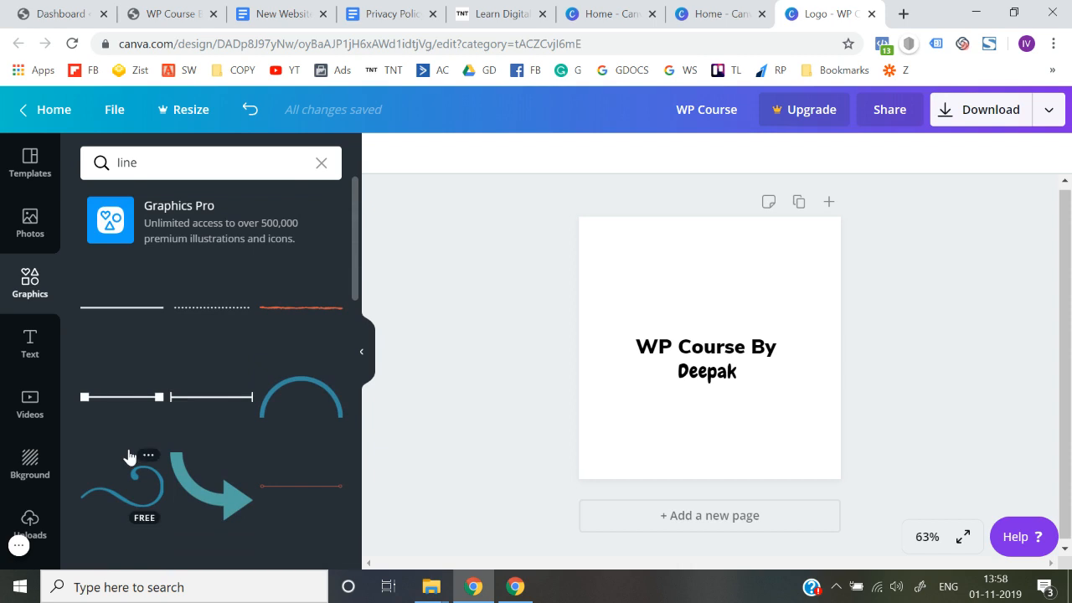
pyautogui.click(198, 312)
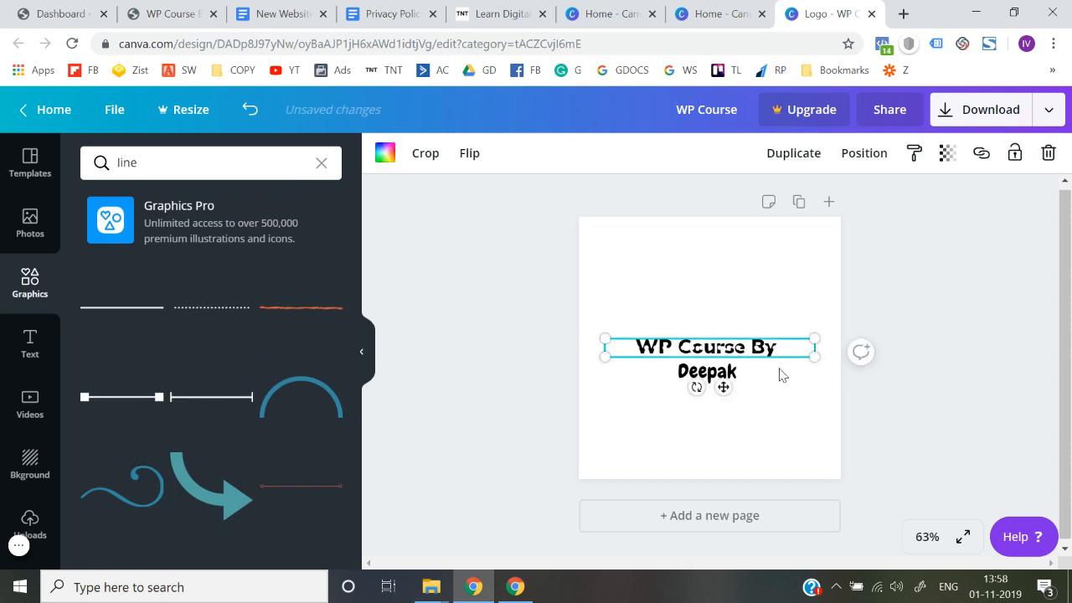
pyautogui.moveTo(800, 357); pyautogui.dragTo(621, 354)
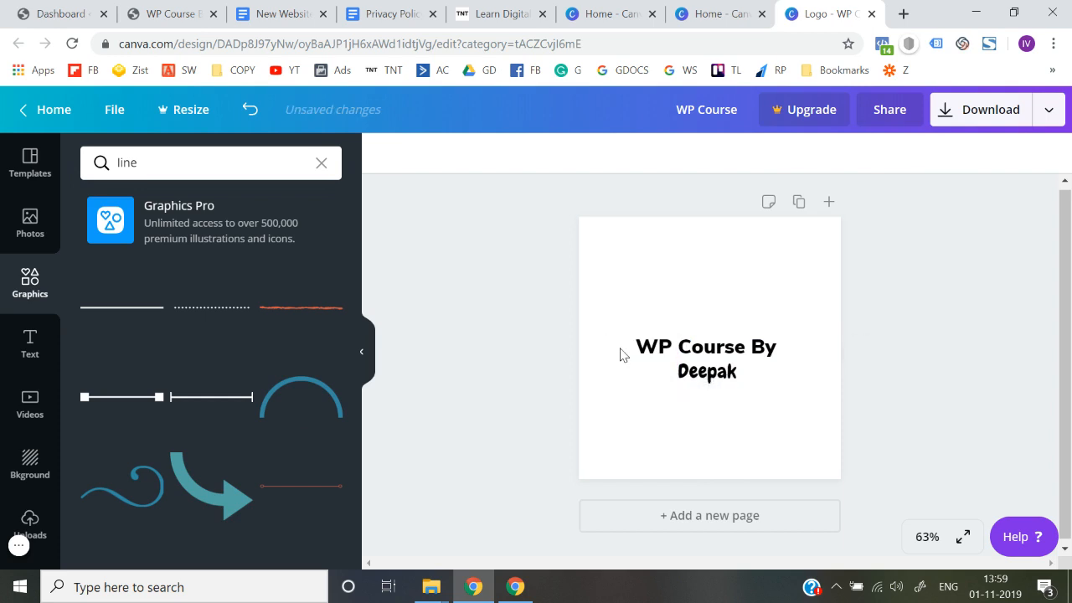
# Clear the "line" search and show all graphics in the Lines category
pyautogui.scroll(-5, 257, 444)
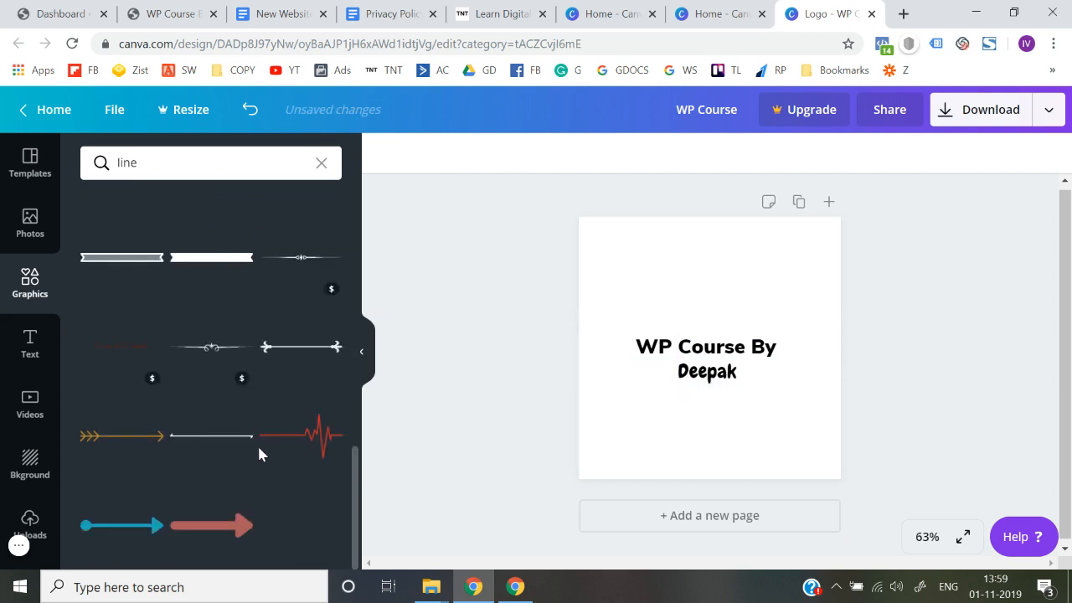
pyautogui.scroll(5, 258, 454)
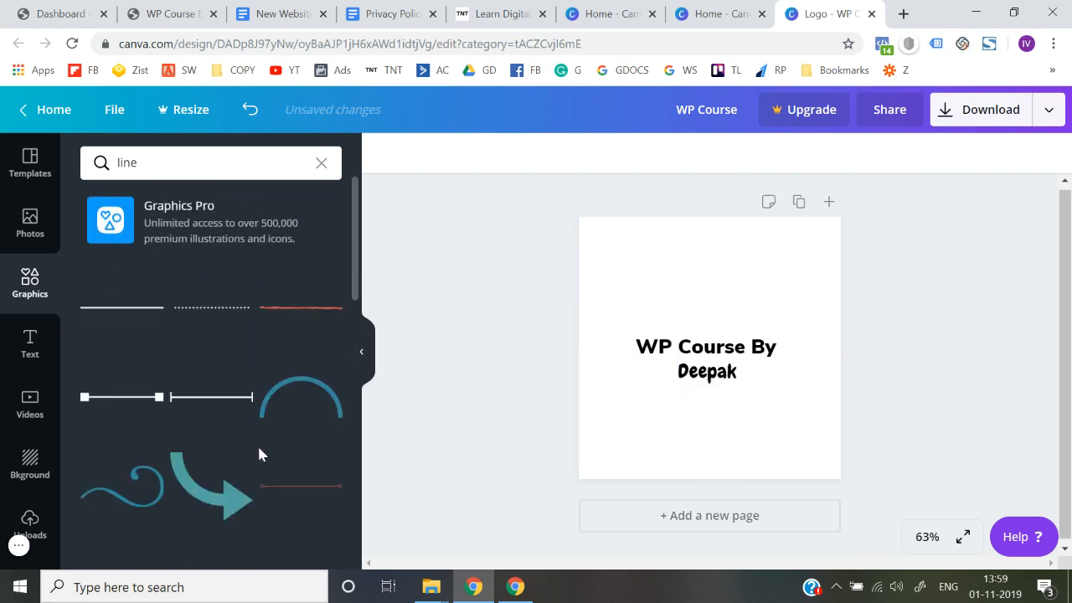
pyautogui.click(322, 163)
pyautogui.click(423, 284)
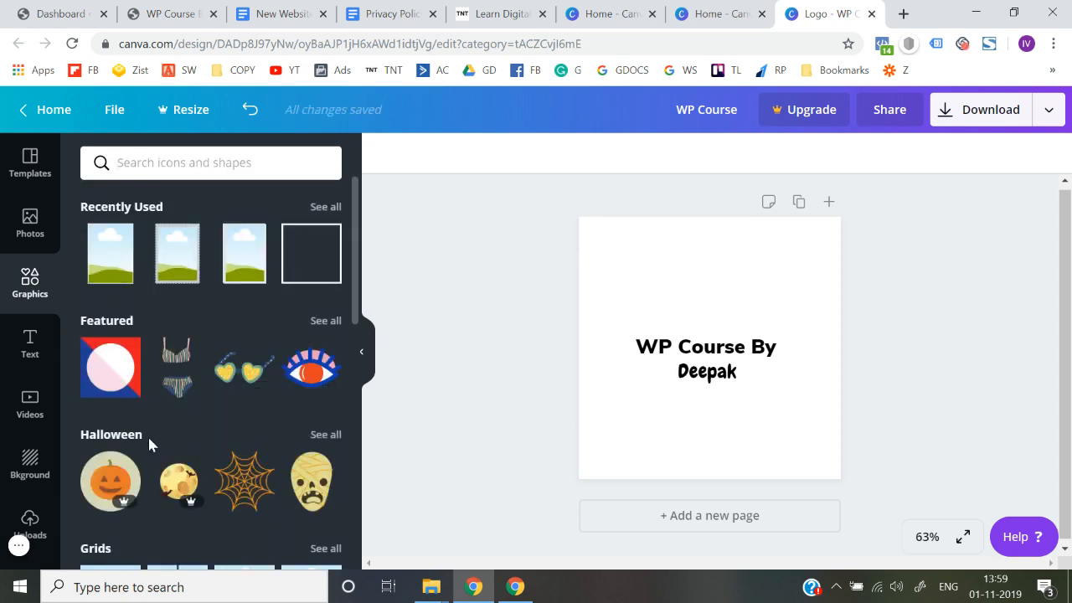
pyautogui.scroll(-5, 148, 434)
pyautogui.scroll(3, 149, 444)
pyautogui.scroll(-1, 149, 444)
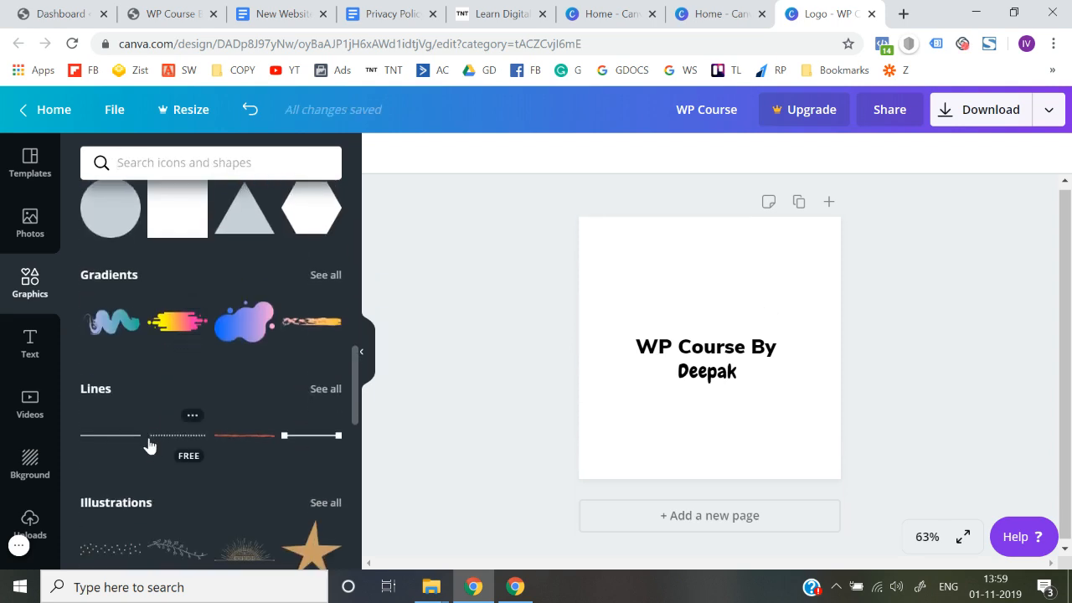
pyautogui.scroll(-1, 149, 446)
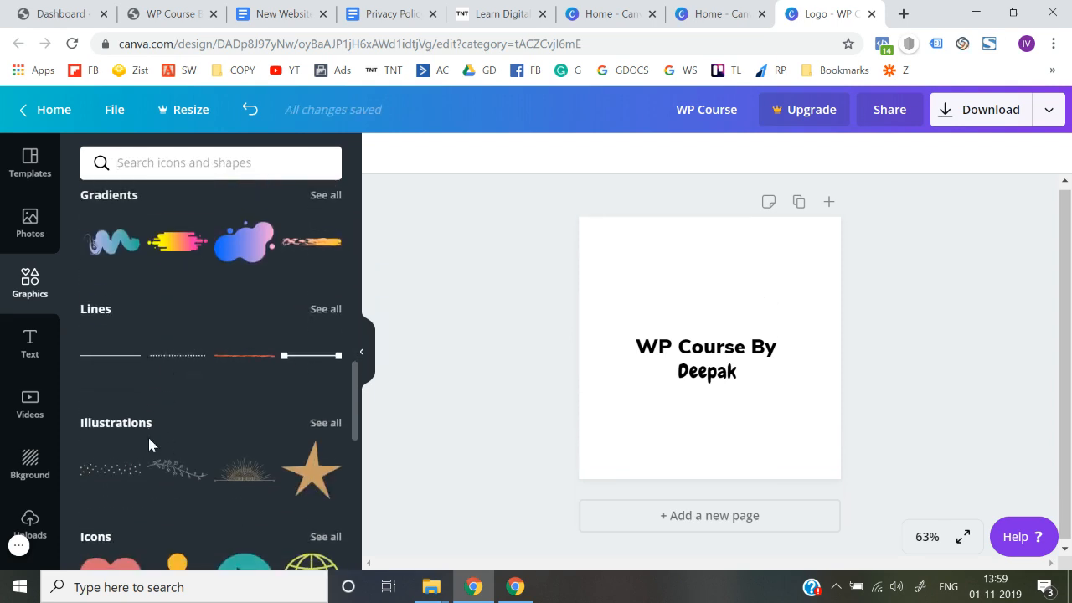
pyautogui.click(326, 309)
# Try the plain ribbon banner graphic from the Lines category, shrinking it beside the second text line, and delete it
pyautogui.scroll(-5, 189, 436)
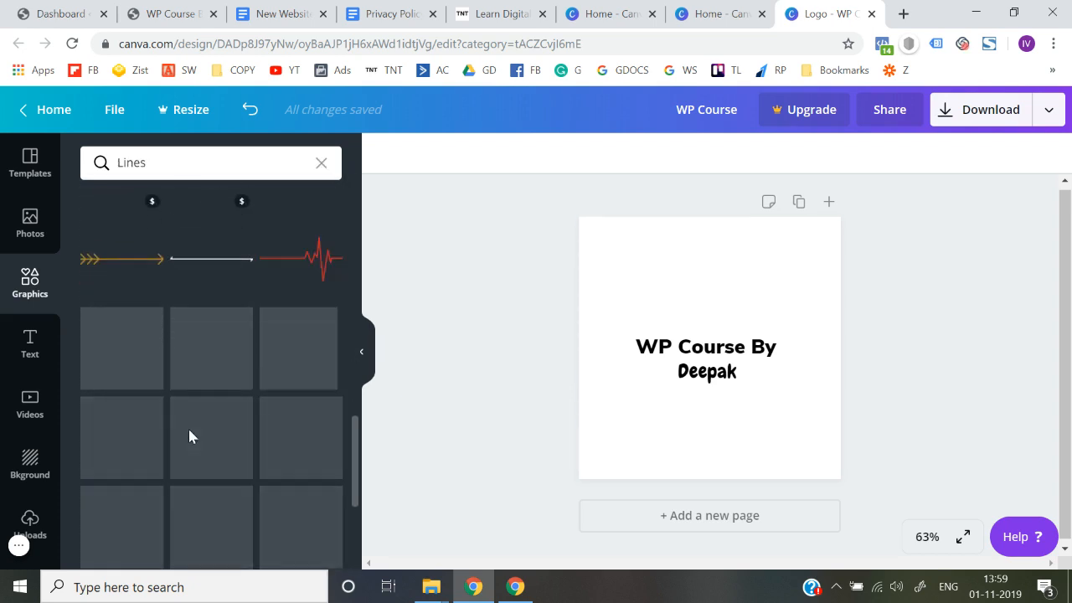
pyautogui.scroll(2, 189, 437)
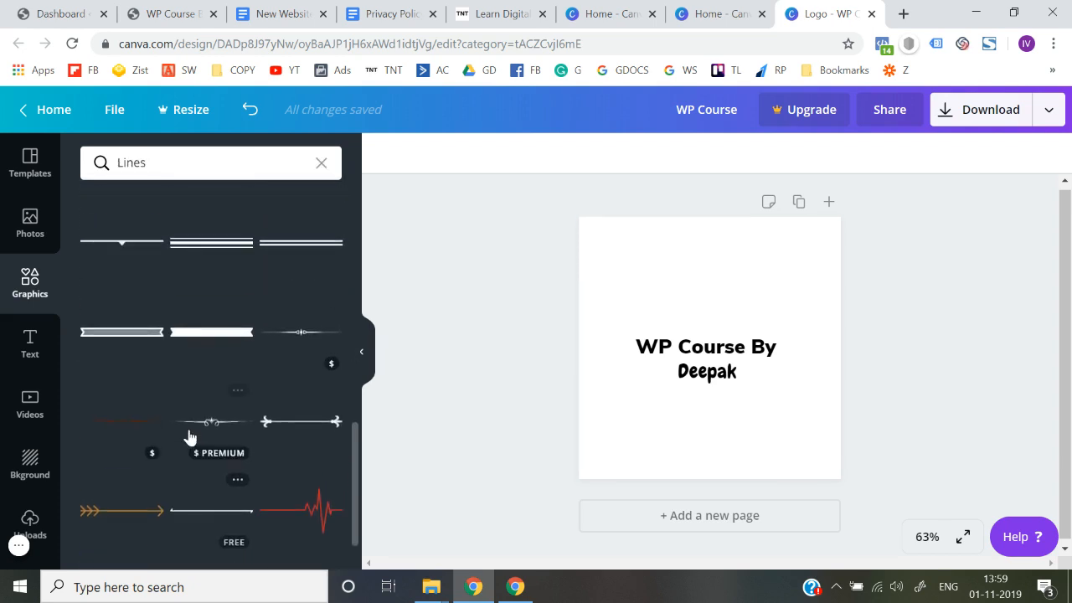
pyautogui.click(222, 348)
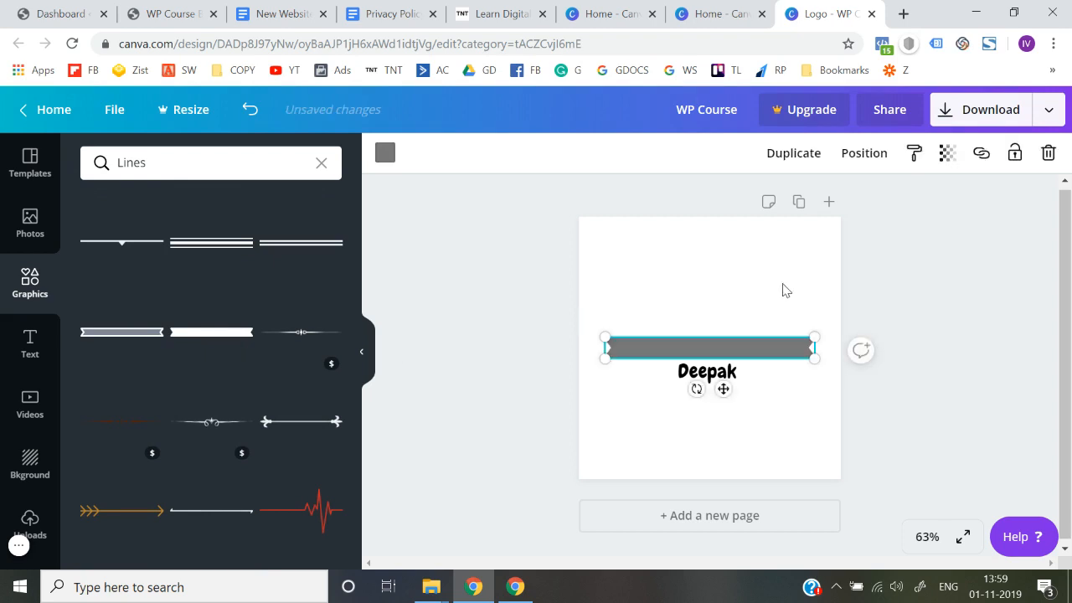
pyautogui.moveTo(643, 355); pyautogui.dragTo(625, 358)
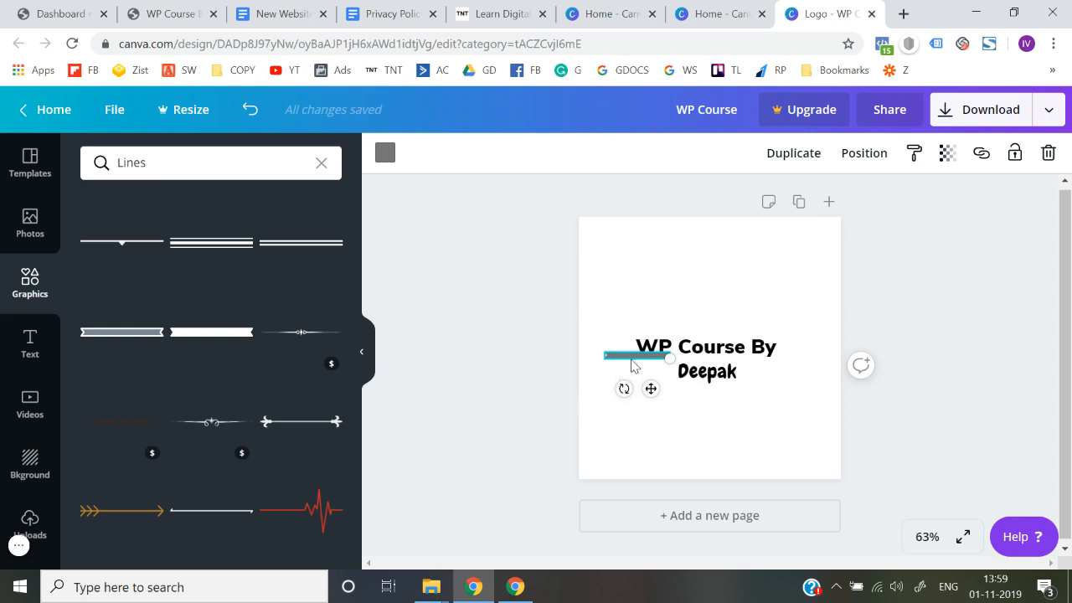
pyautogui.moveTo(631, 355); pyautogui.dragTo(633, 370)
pyautogui.press('Delete')
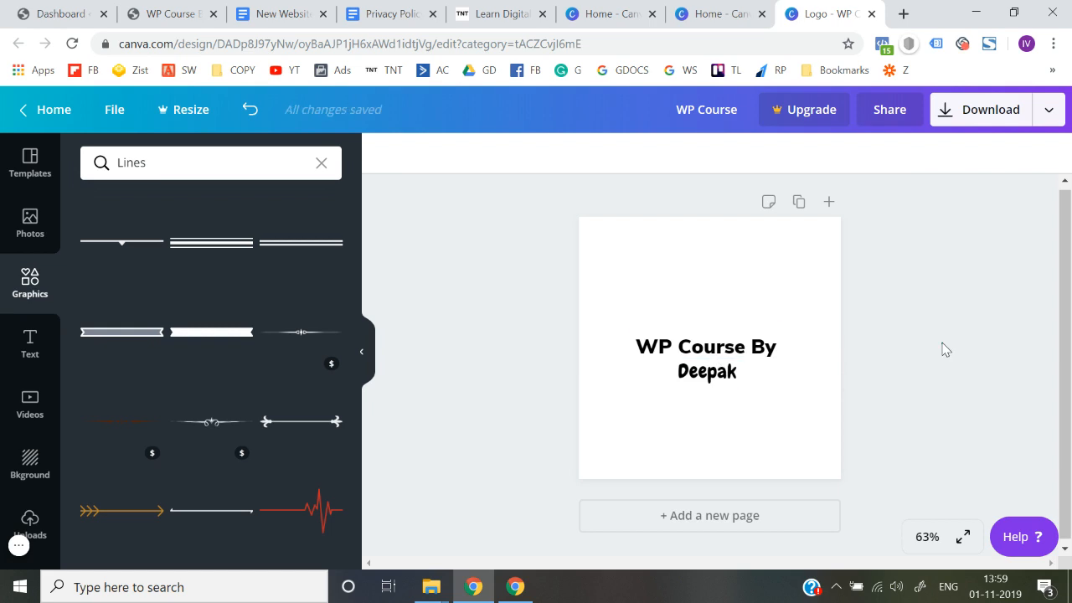
# Download the finished text logo as a PNG file
pyautogui.click(988, 117)
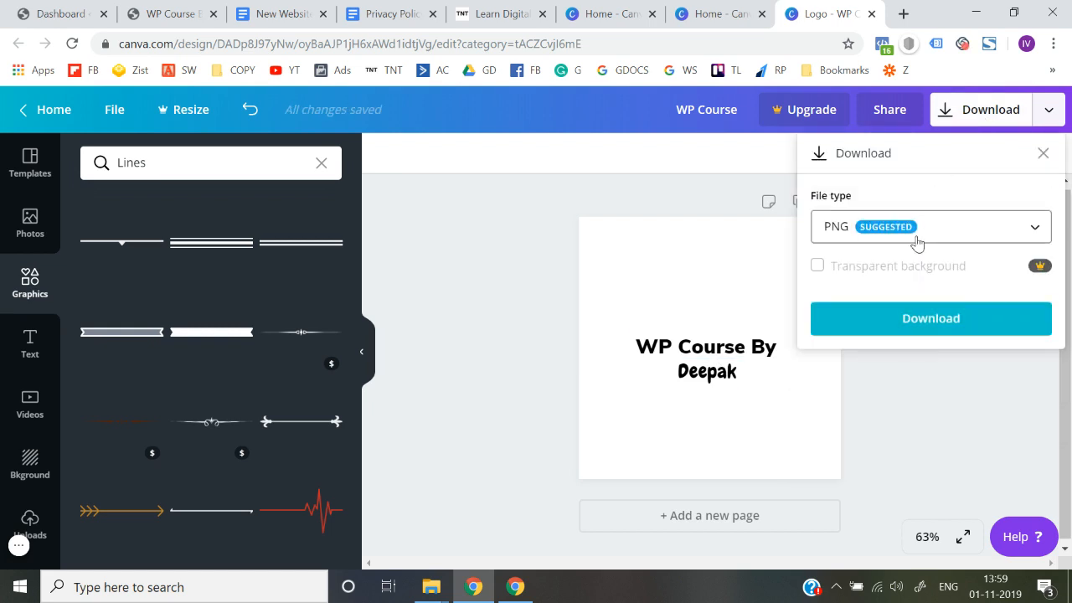
pyautogui.click(932, 321)
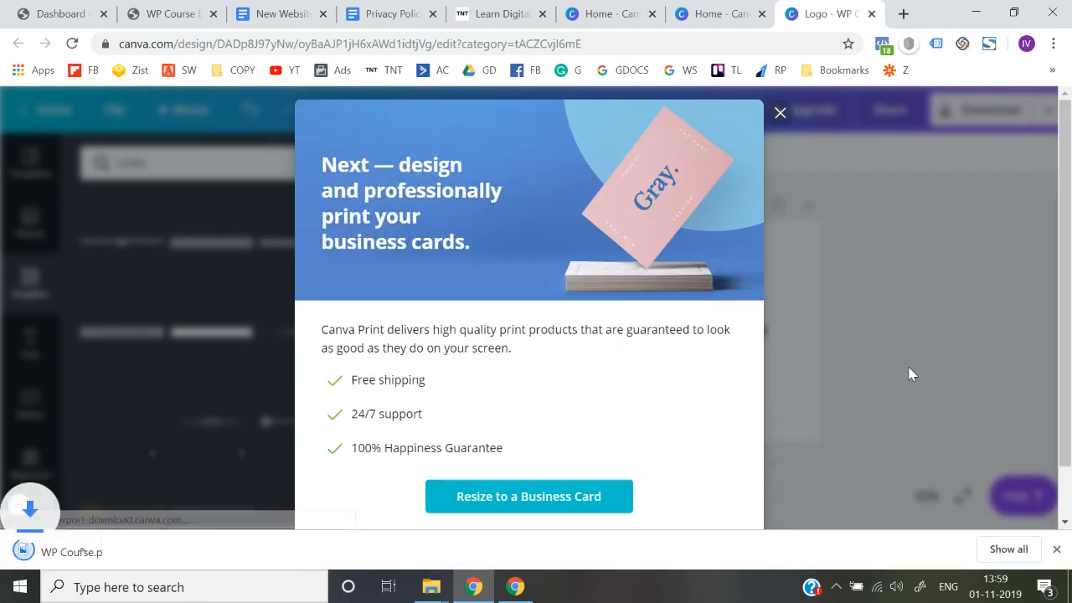
# Switch to the WordPress site, start customizing it, and go to the Logo settings of the Header
pyautogui.click(500, 9)
pyautogui.click(157, 7)
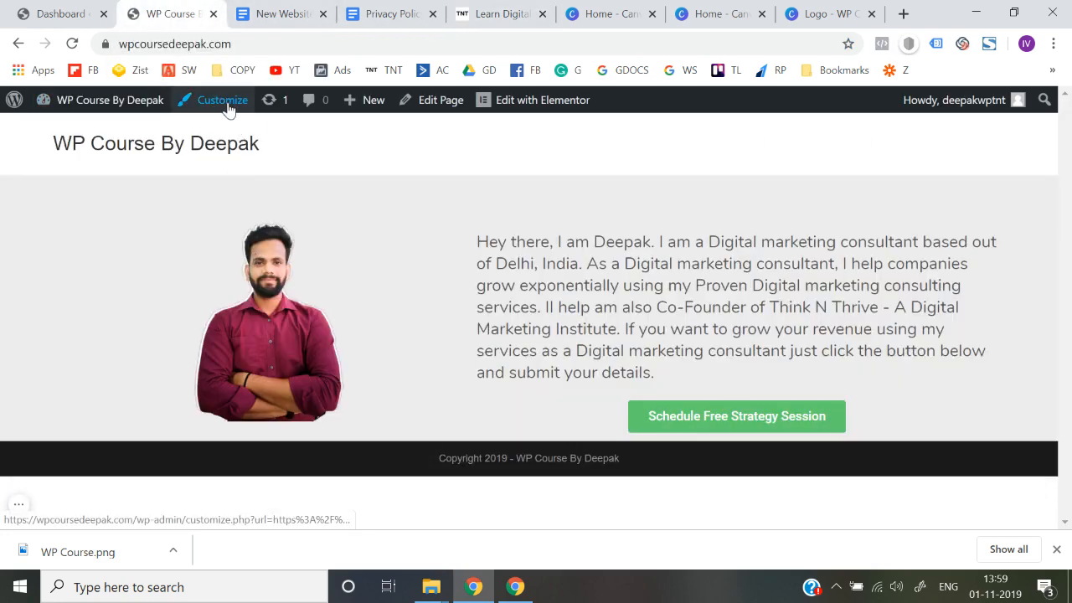
pyautogui.click(50, 10)
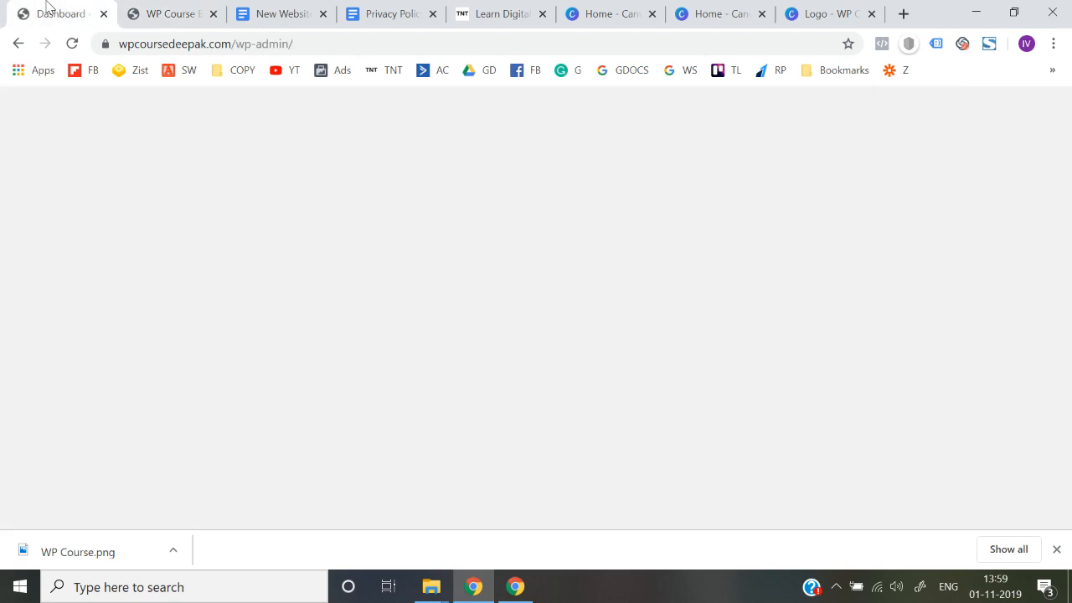
pyautogui.click(144, 6)
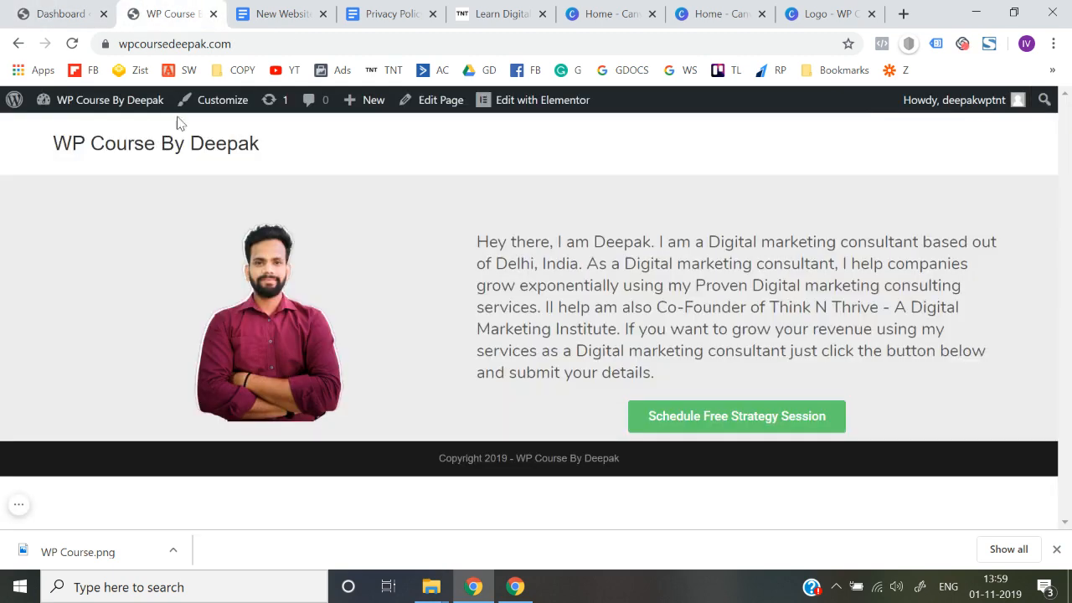
pyautogui.click(206, 110)
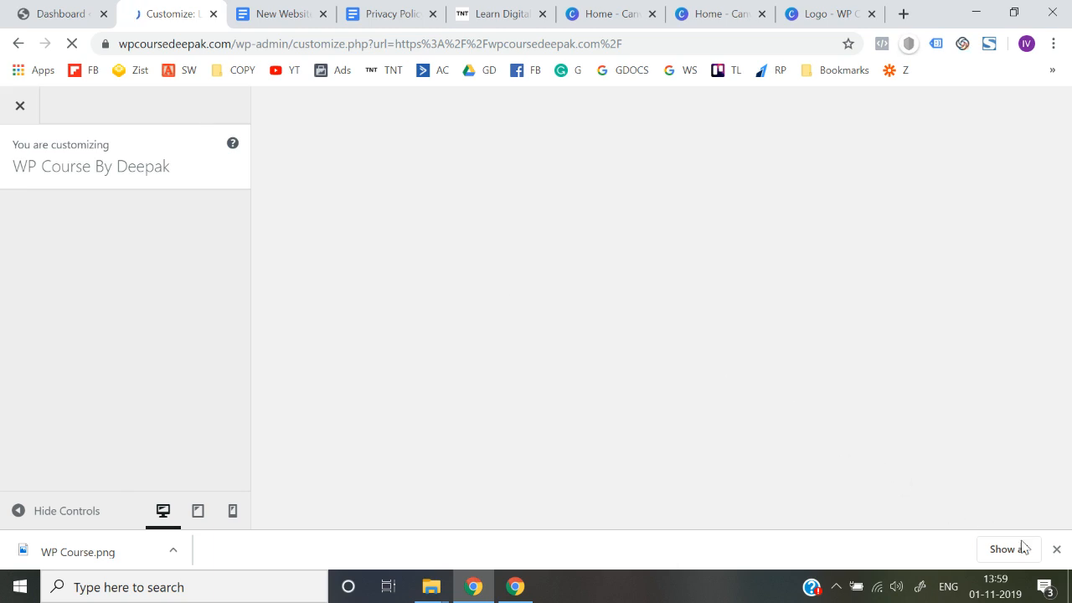
pyautogui.click(1057, 550)
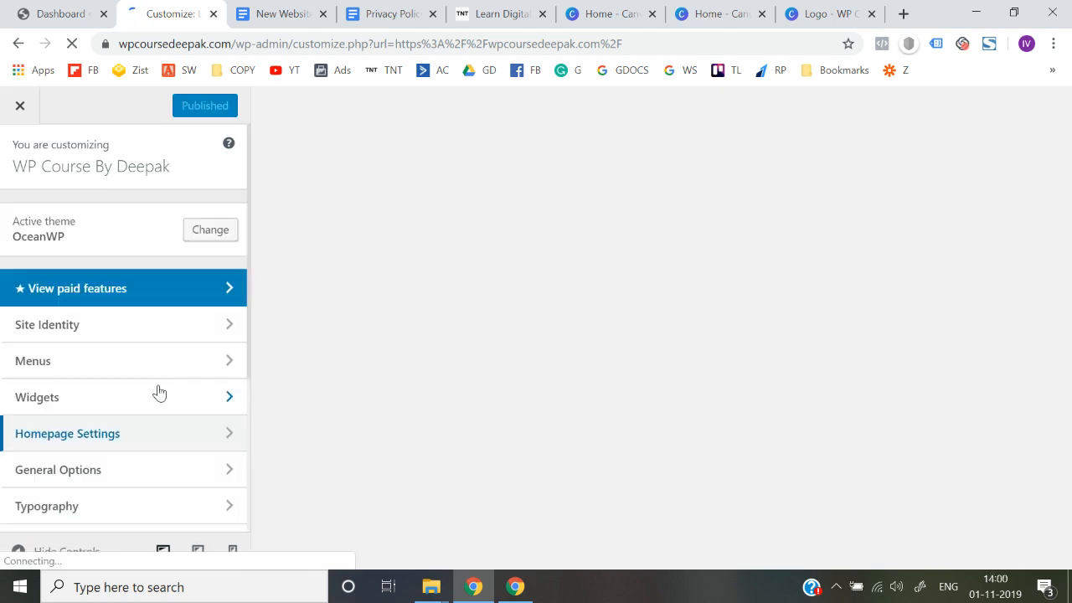
pyautogui.scroll(-1, 125, 388)
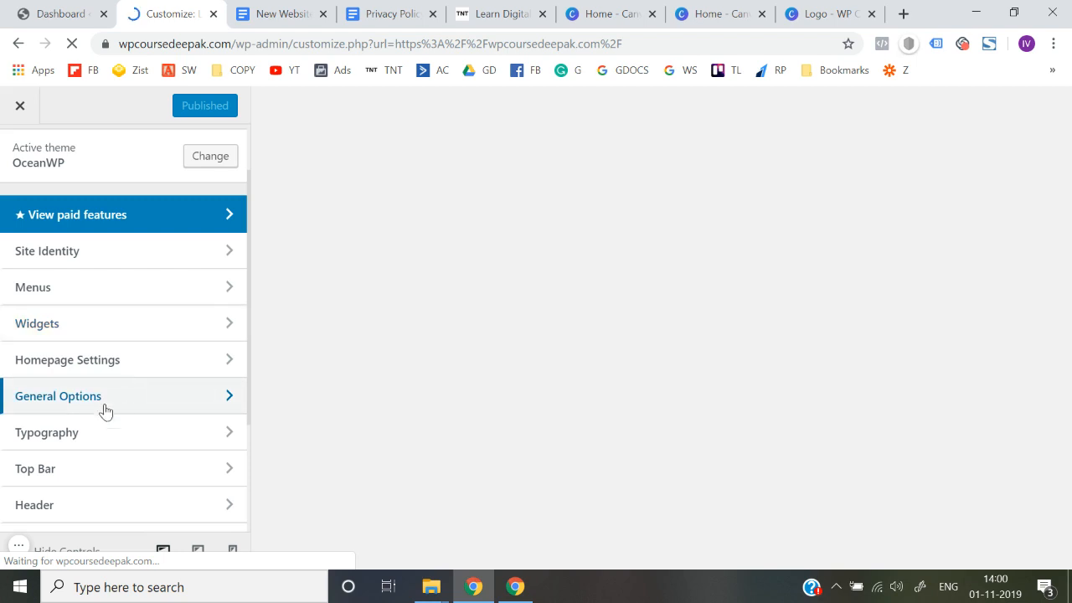
pyautogui.scroll(-1, 92, 438)
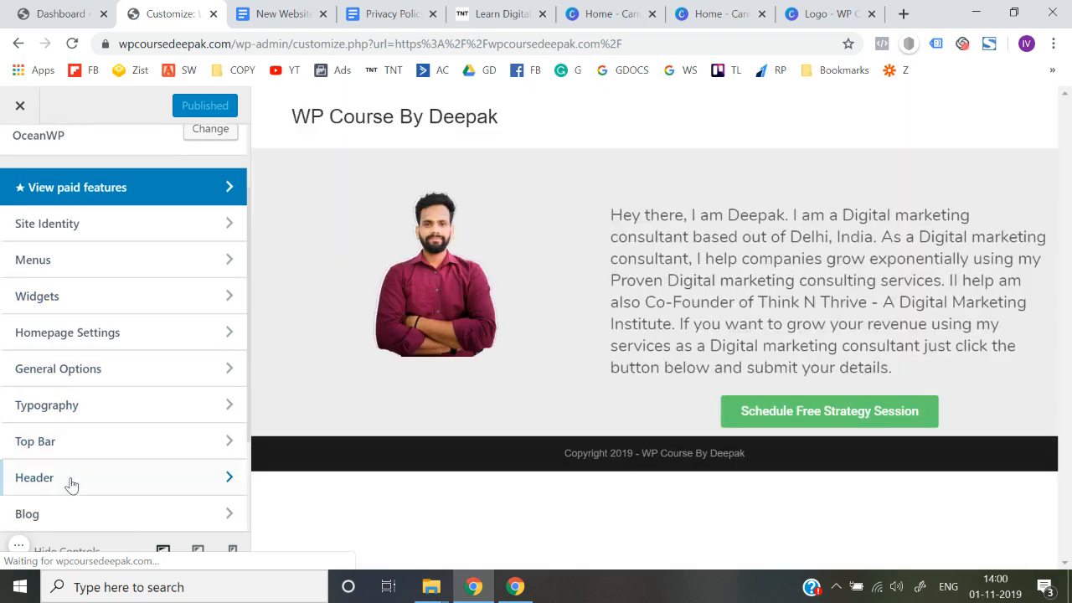
pyautogui.click(68, 483)
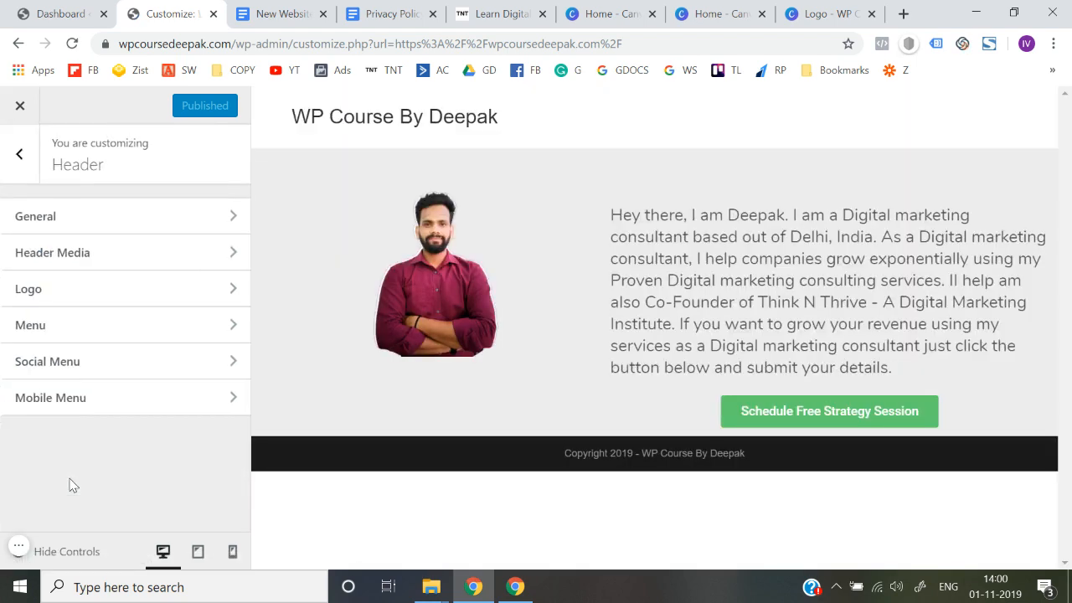
pyautogui.click(83, 294)
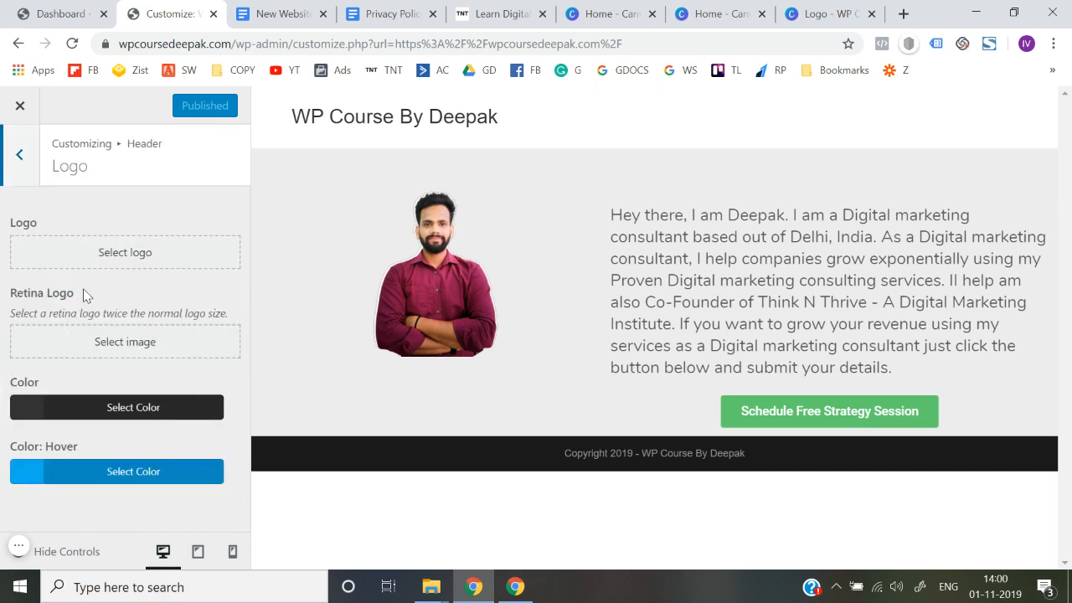
# Upload WP Course.png from the Downloads folder and select it as the header logo
pyautogui.click(127, 258)
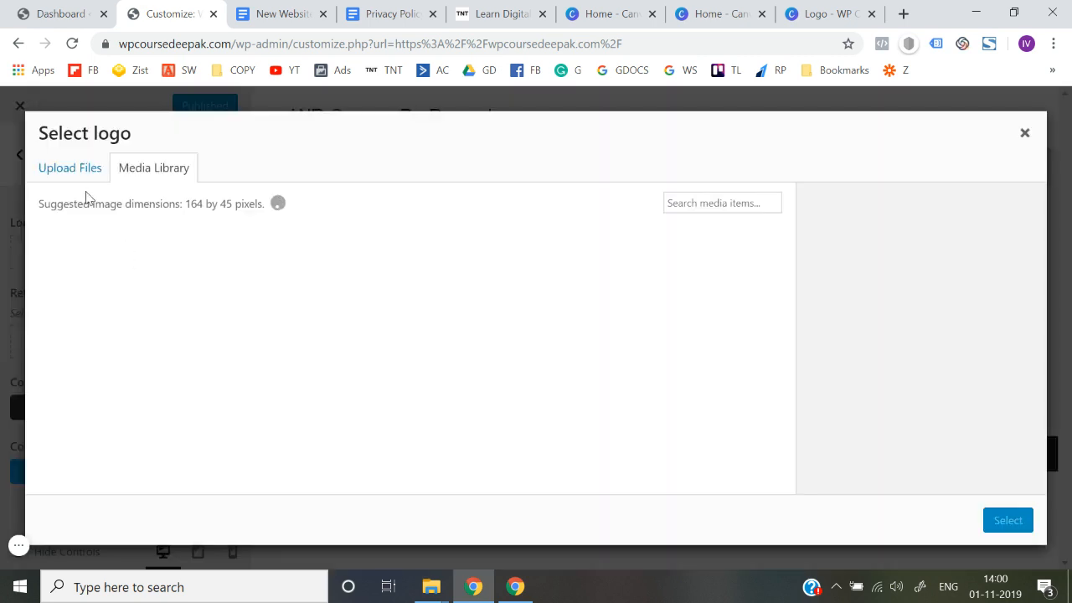
pyautogui.click(65, 171)
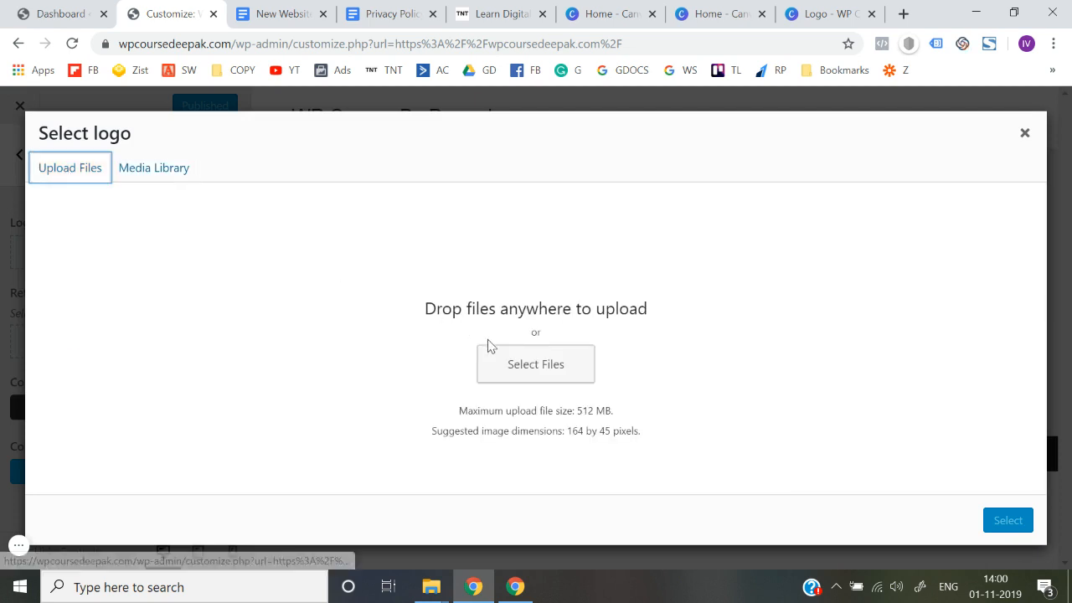
pyautogui.click(504, 363)
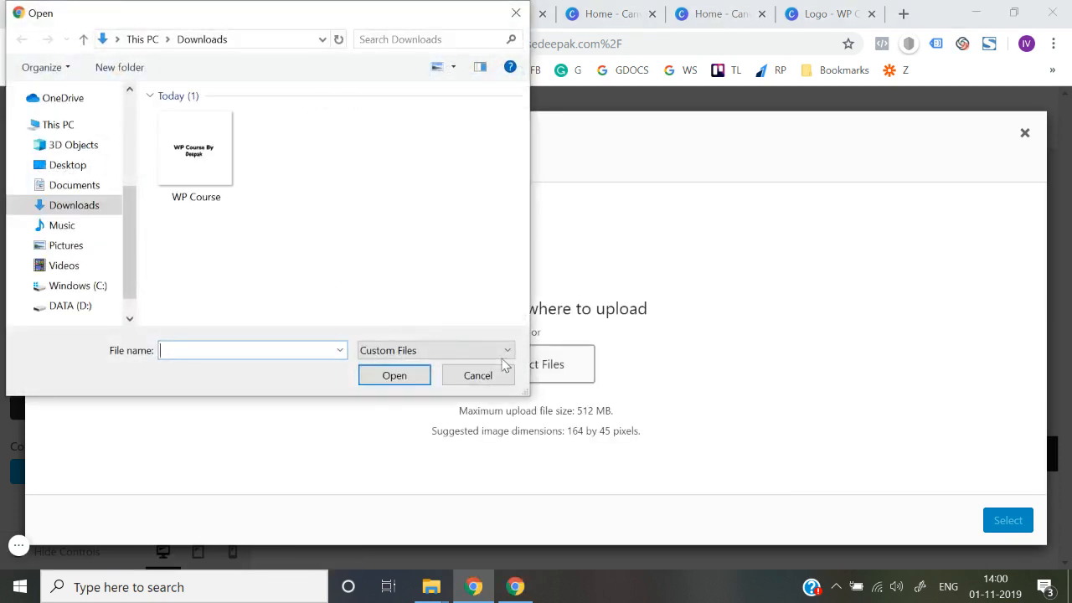
pyautogui.doubleClick(215, 177)
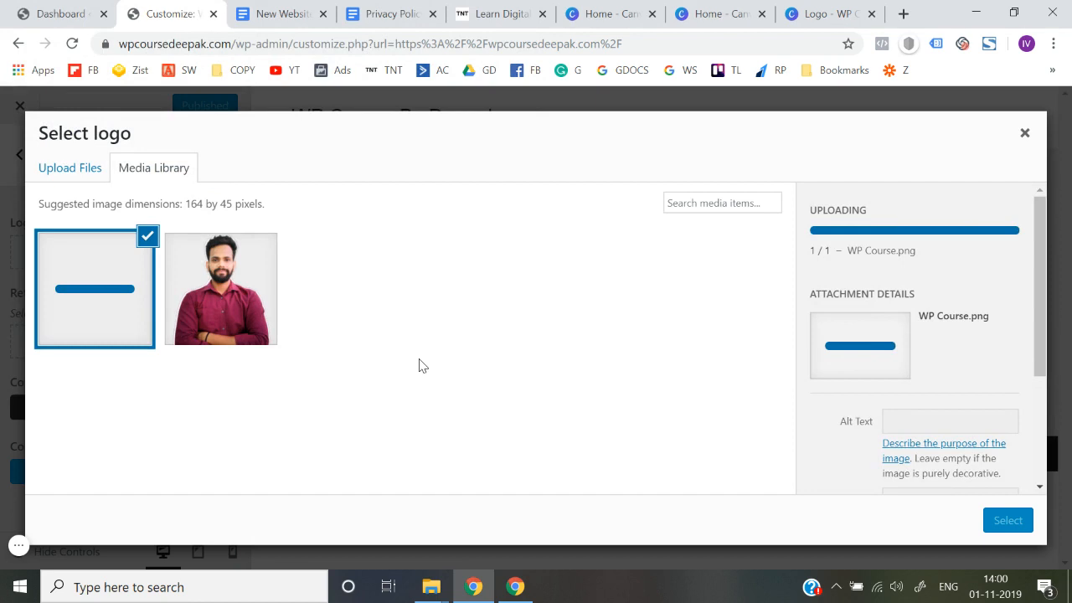
pyautogui.click(1007, 523)
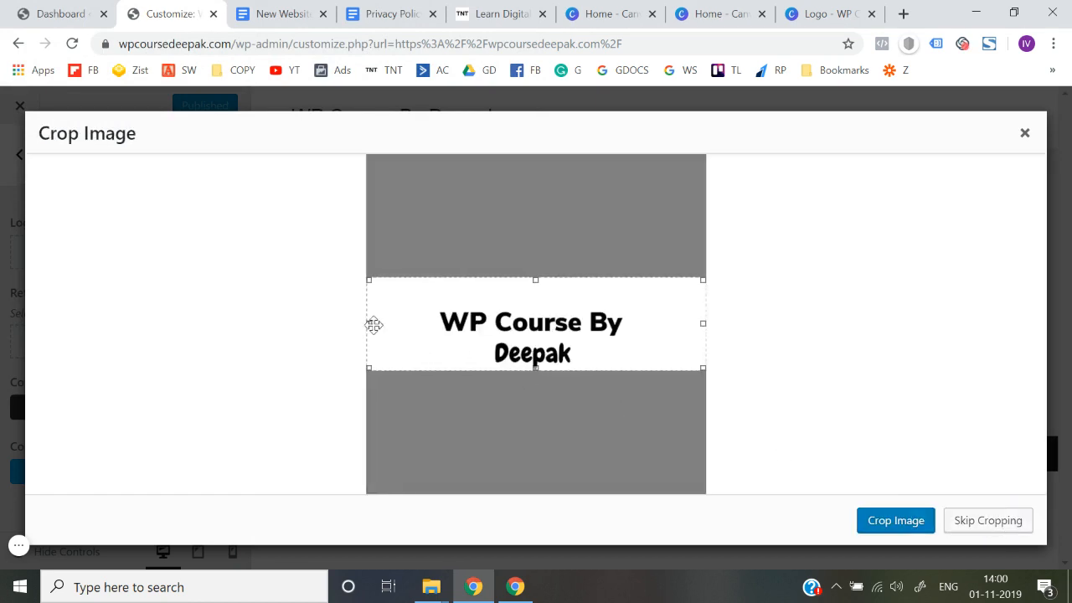
# Crop the logo image closely around its two lines of text
pyautogui.moveTo(368, 322); pyautogui.dragTo(398, 324)
pyautogui.moveTo(702, 323); pyautogui.dragTo(648, 328)
pyautogui.moveTo(525, 280); pyautogui.dragTo(525, 300)
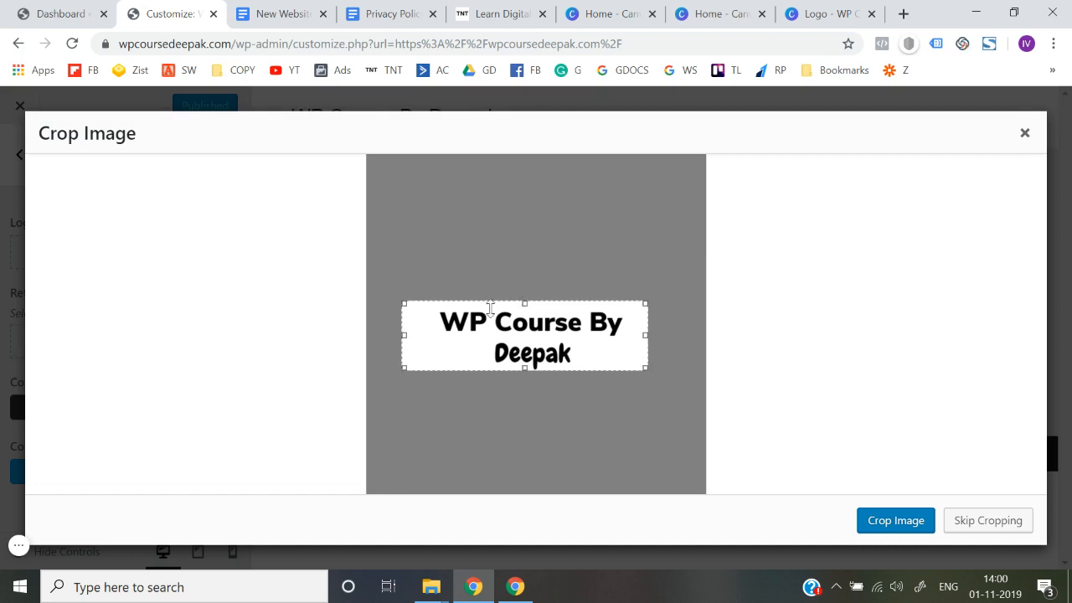
pyautogui.moveTo(402, 336); pyautogui.dragTo(411, 343)
pyautogui.click(900, 530)
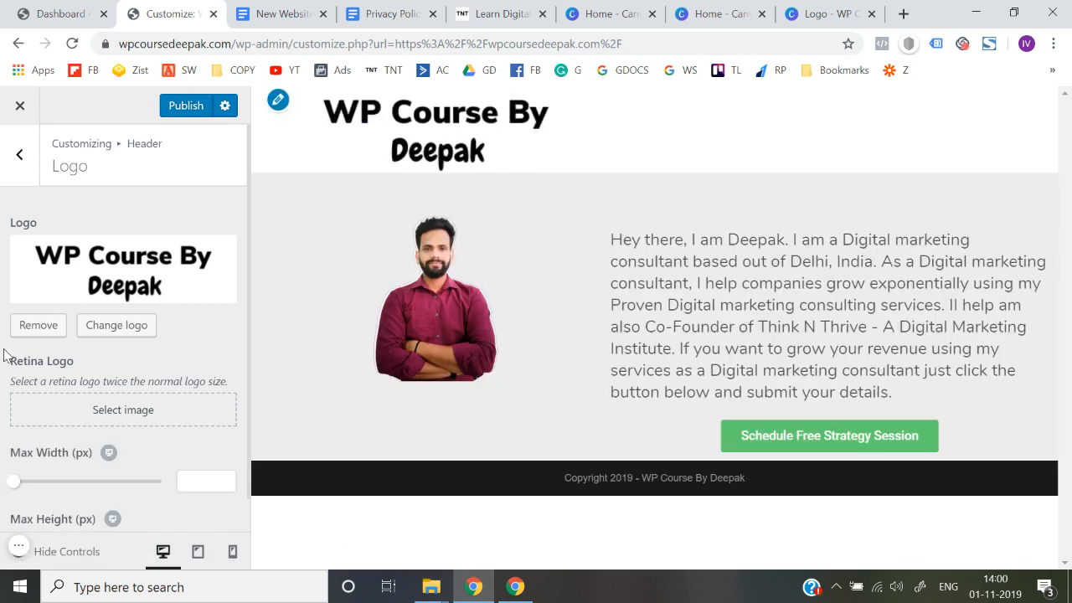
# Set the logo's maximum width to 171 px, publish the change and close the customizer
pyautogui.scroll(-1, 4, 356)
pyautogui.moveTo(12, 445); pyautogui.dragTo(67, 455)
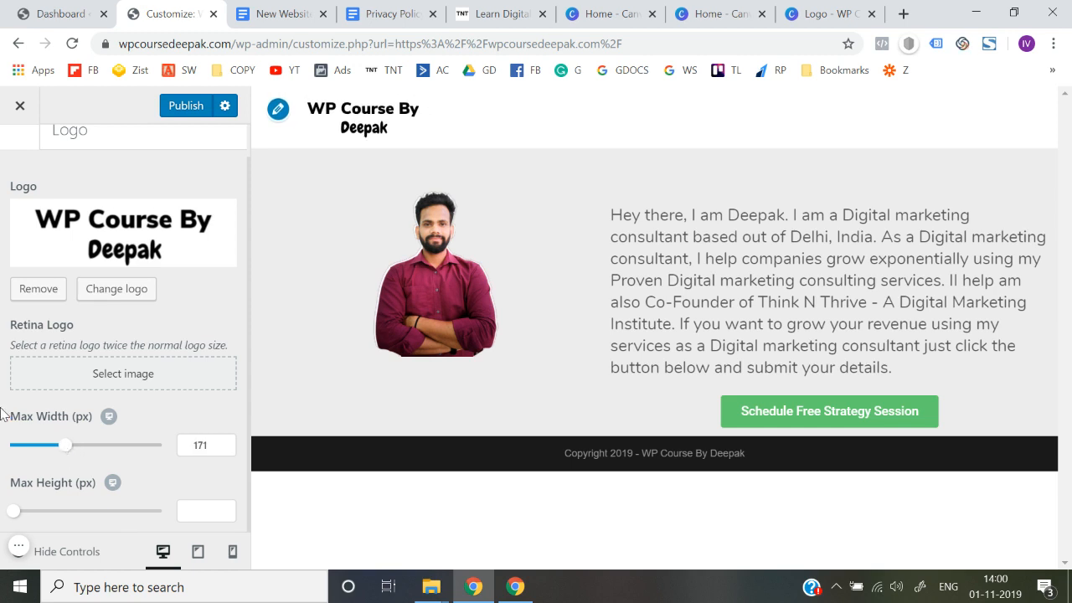
pyautogui.scroll(1, 5, 414)
pyautogui.click(179, 112)
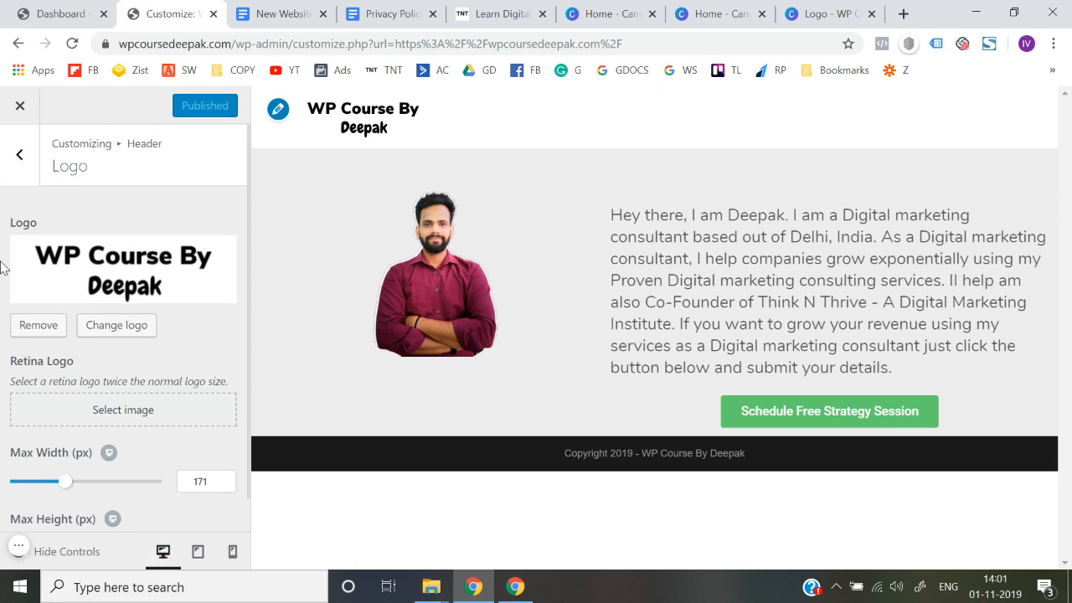
pyautogui.click(22, 117)
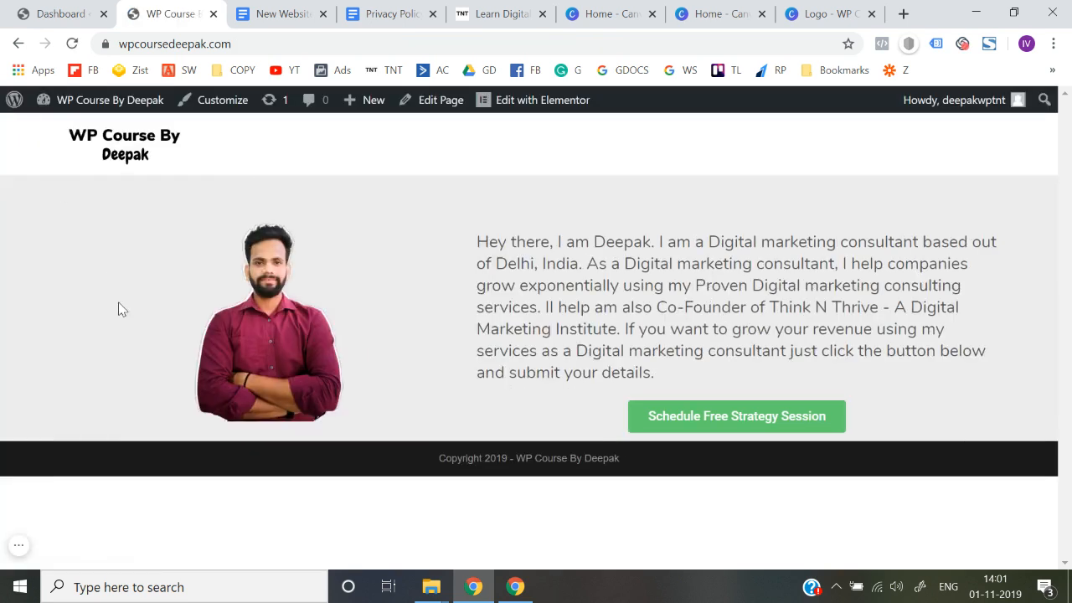
# Reload the site's home page and compare its header with the menu on the Think N Thrive site
pyautogui.click(266, 44)
pyautogui.press('Return')
pyautogui.click(520, 12)
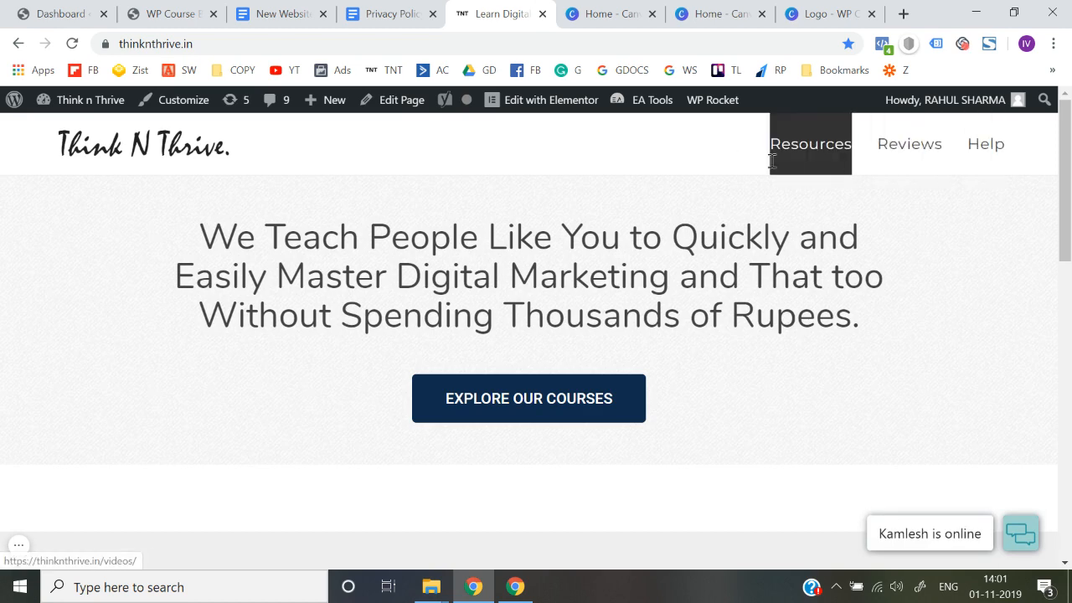
pyautogui.click(143, 10)
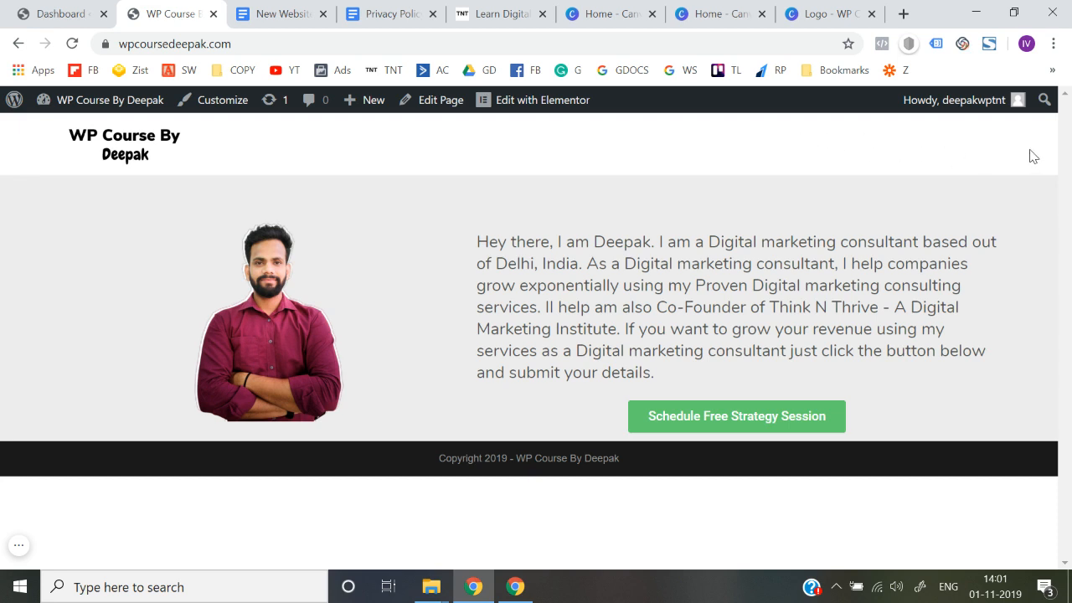
pyautogui.click(501, 12)
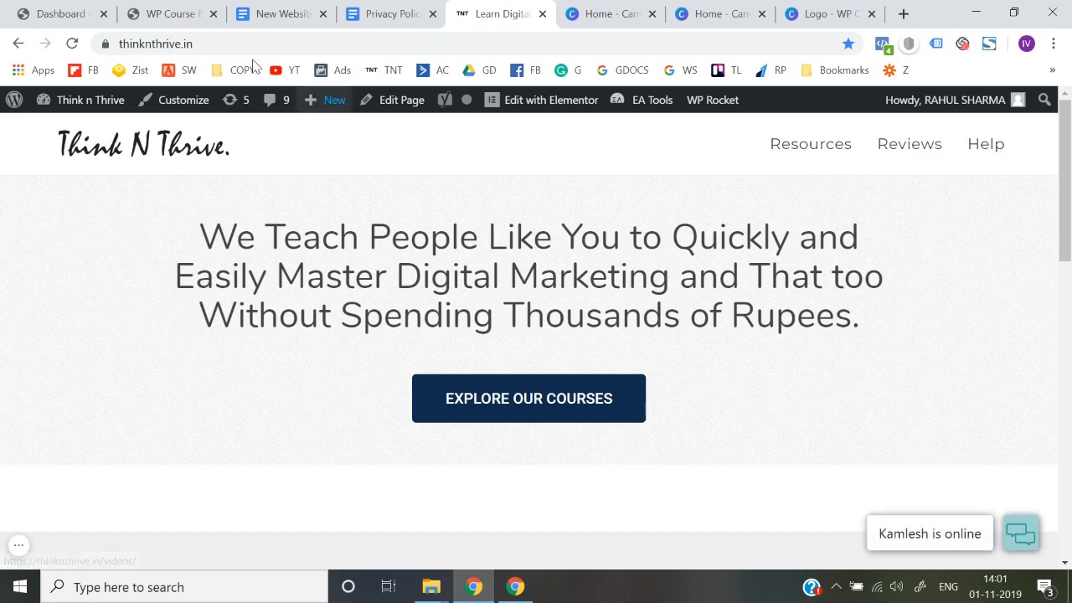
pyautogui.click(77, 10)
pyautogui.click(180, 8)
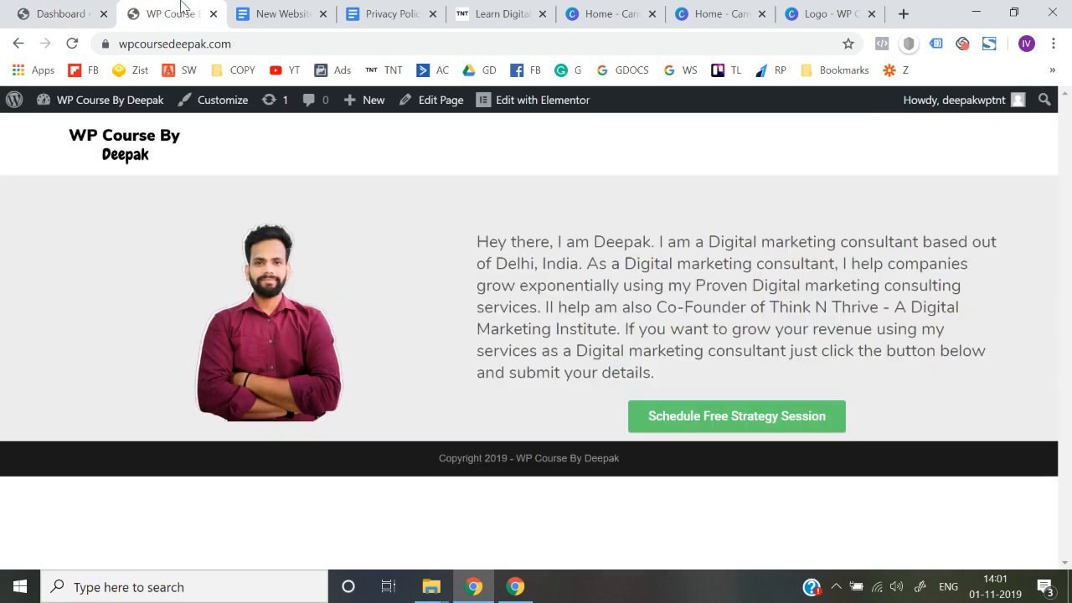
# Start a new WordPress page from the site's dashboard
pyautogui.click(77, 12)
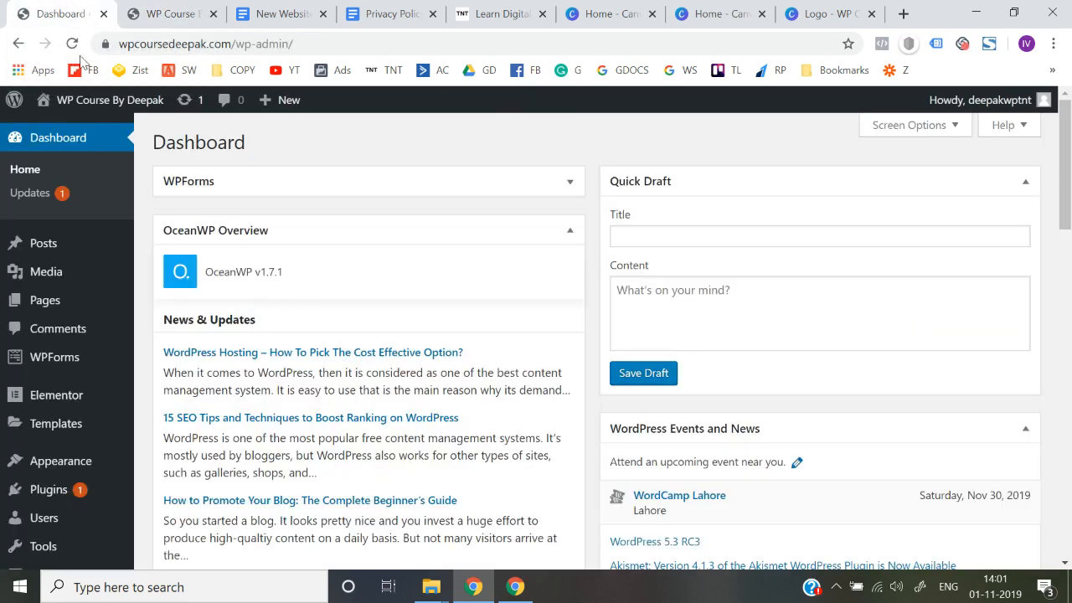
pyautogui.moveTo(70, 306)
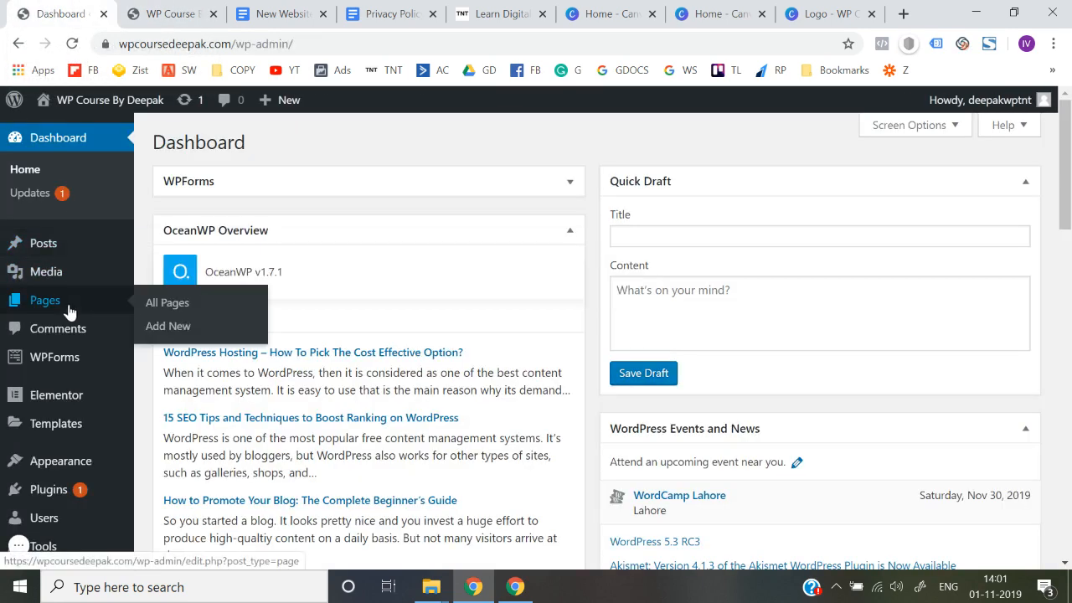
pyautogui.click(175, 325)
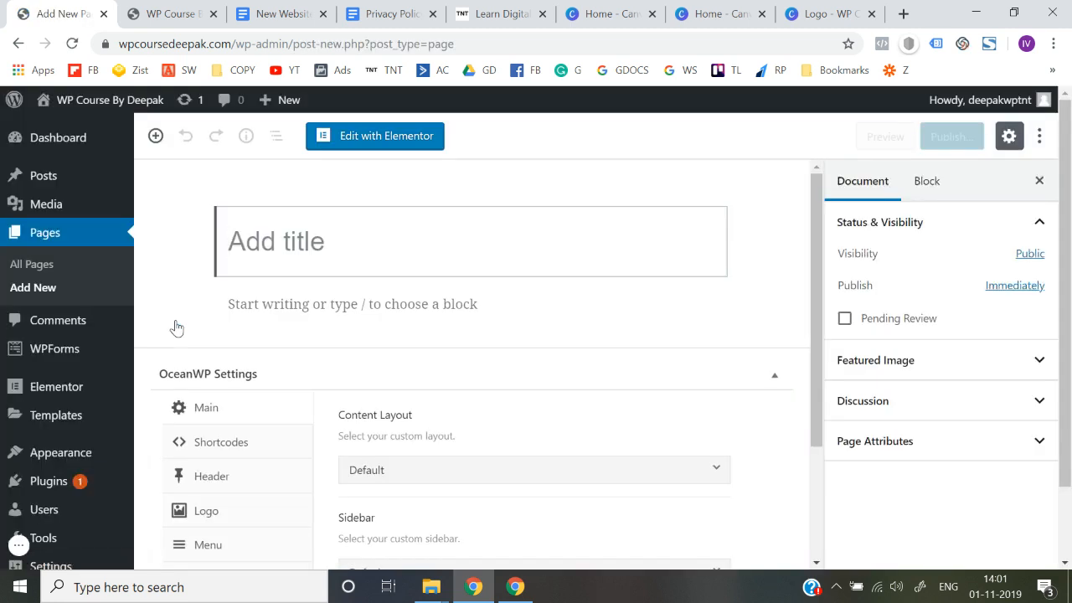
pyautogui.click(180, 12)
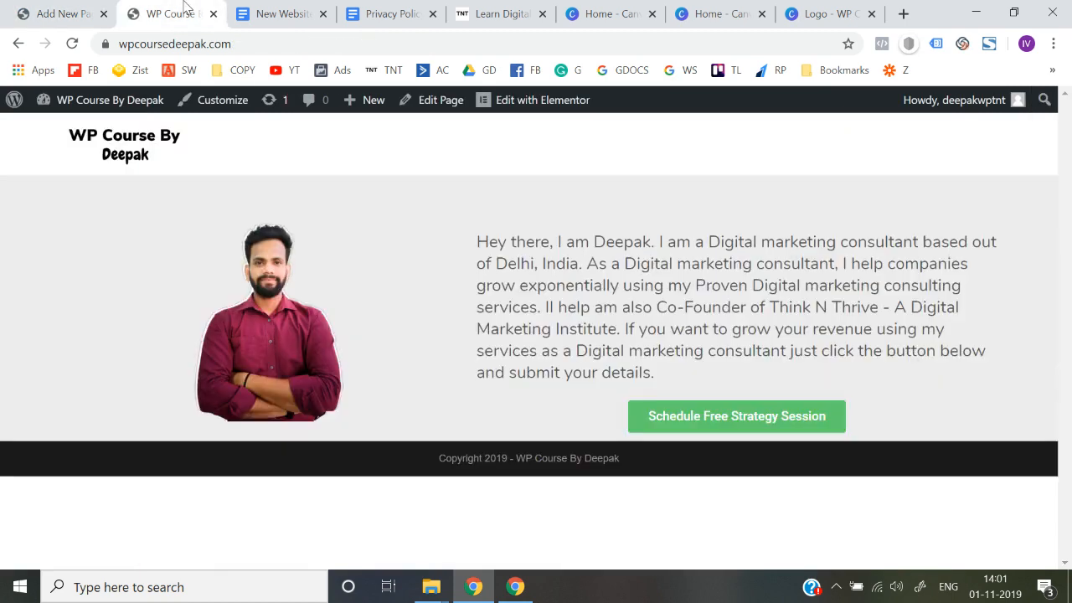
pyautogui.click(97, 10)
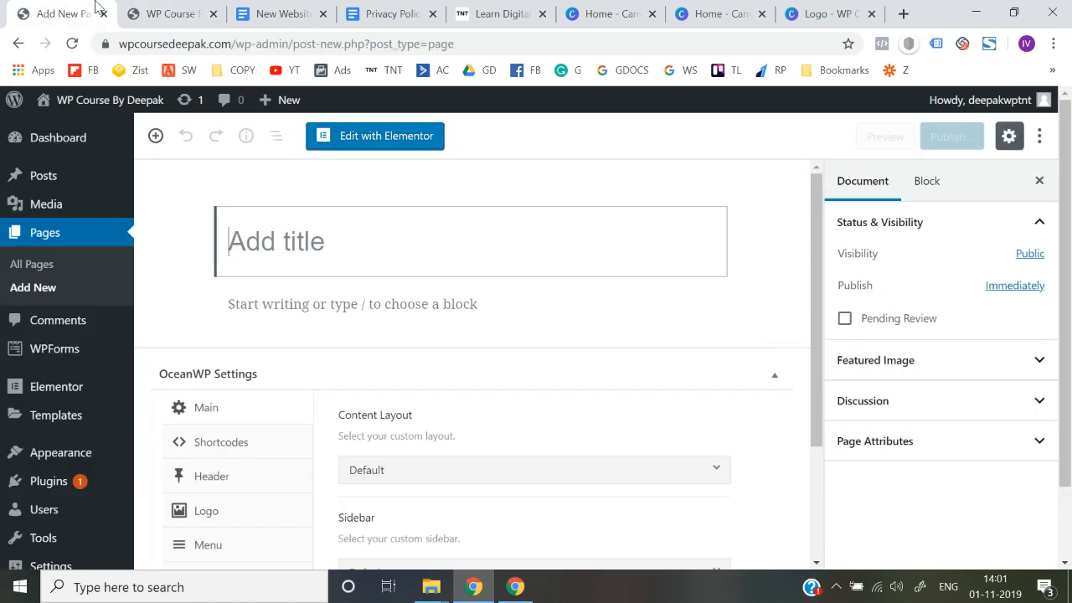
# Title the new page "About us" and publish it
pyautogui.click(171, 7)
pyautogui.click(81, 6)
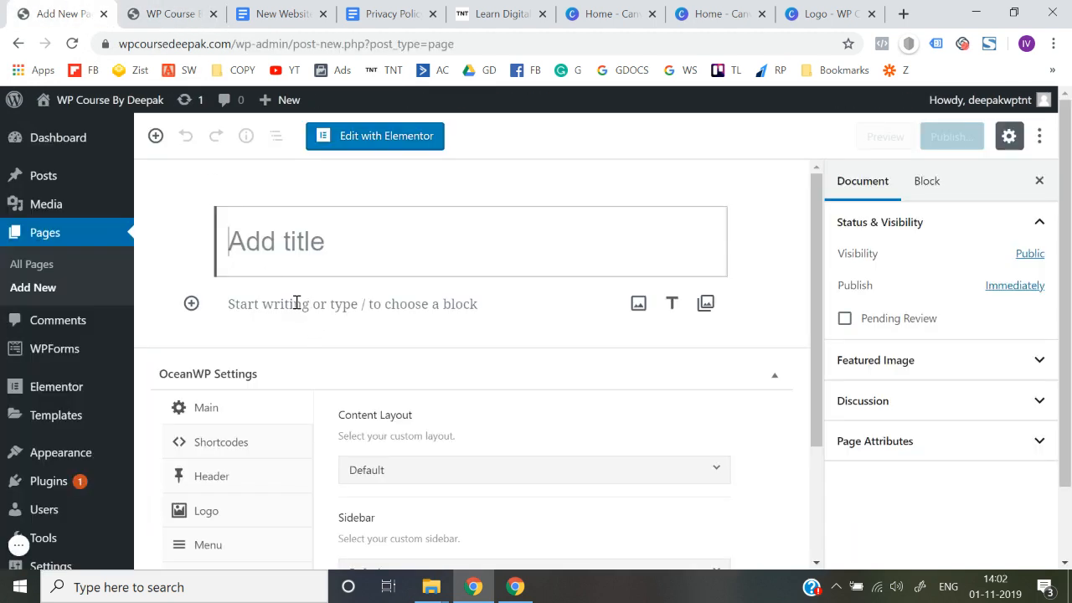
pyautogui.write('About')
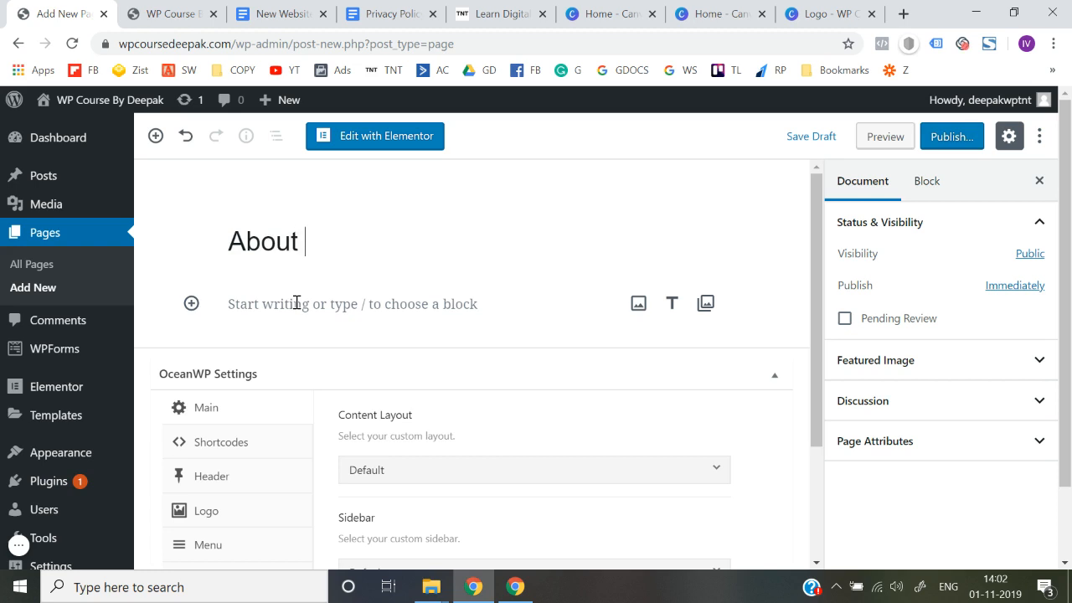
pyautogui.write(' us')
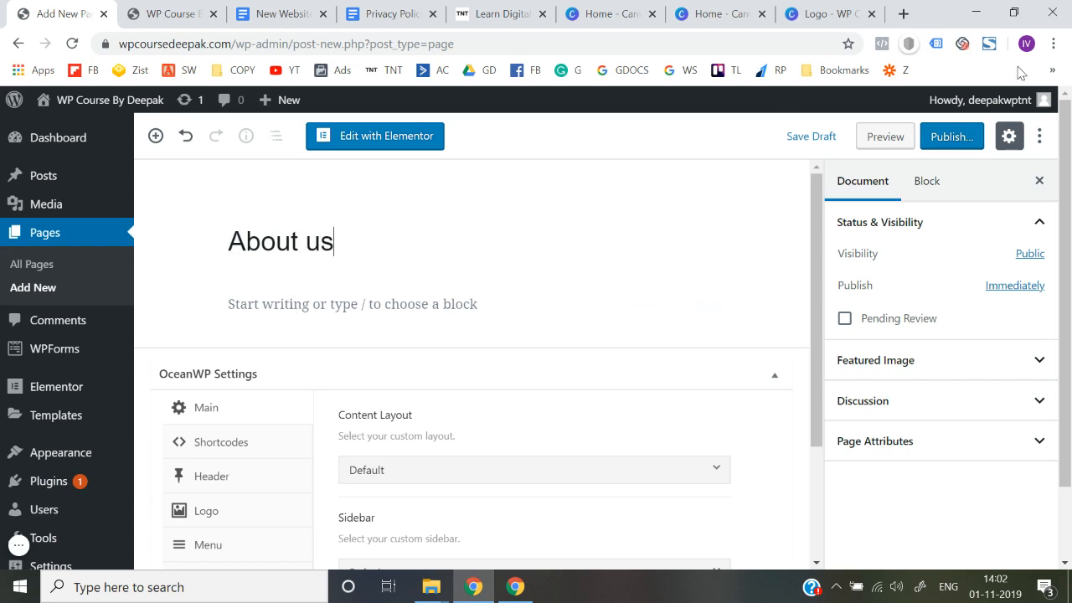
pyautogui.click(949, 139)
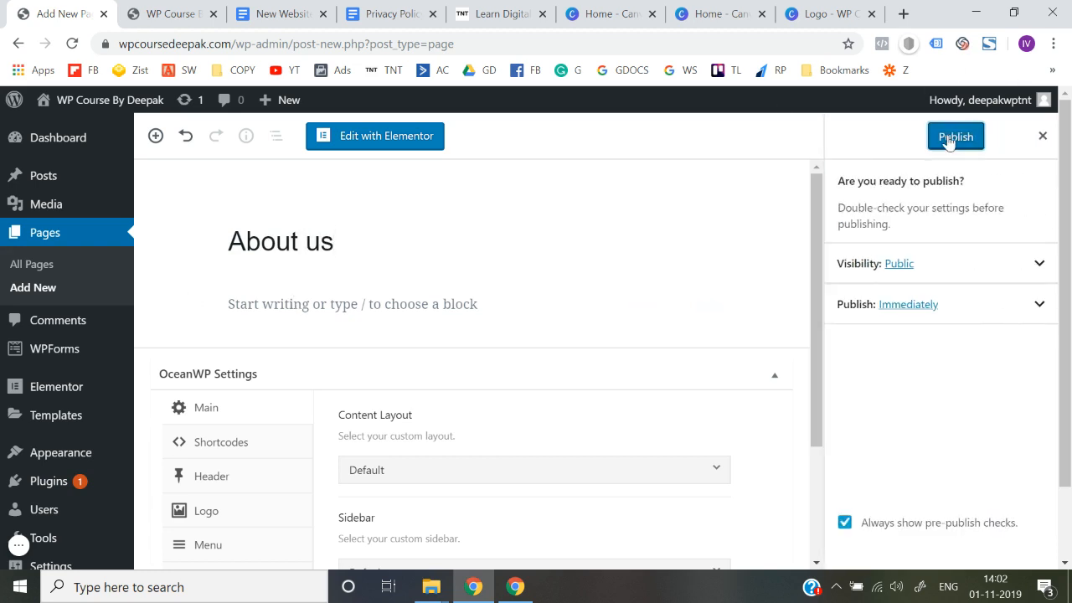
pyautogui.click(949, 140)
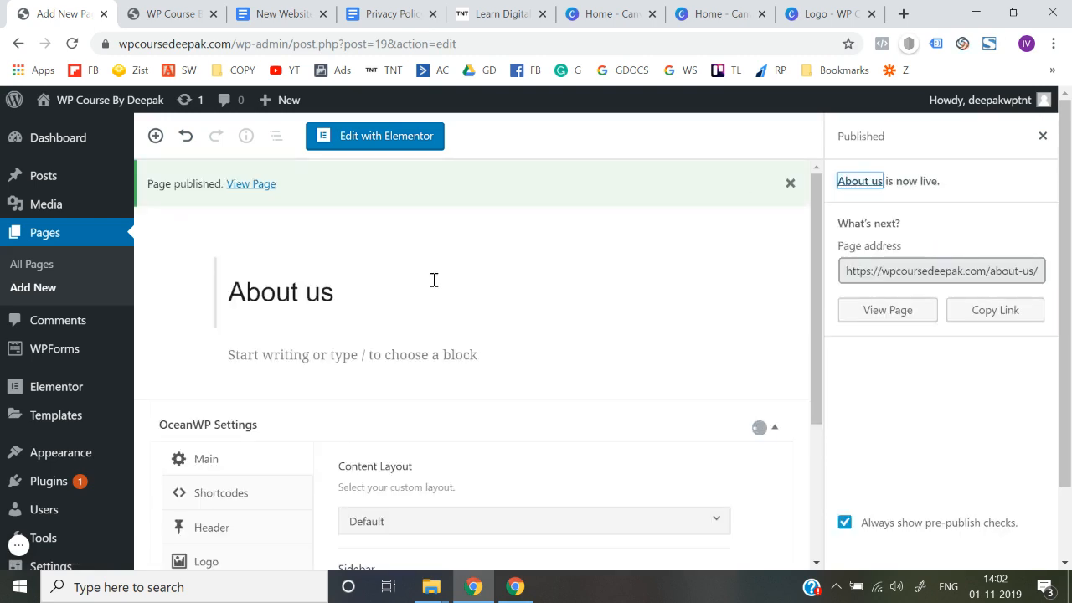
# Create another new page titled "Contact us" and publish it
pyautogui.click(34, 288)
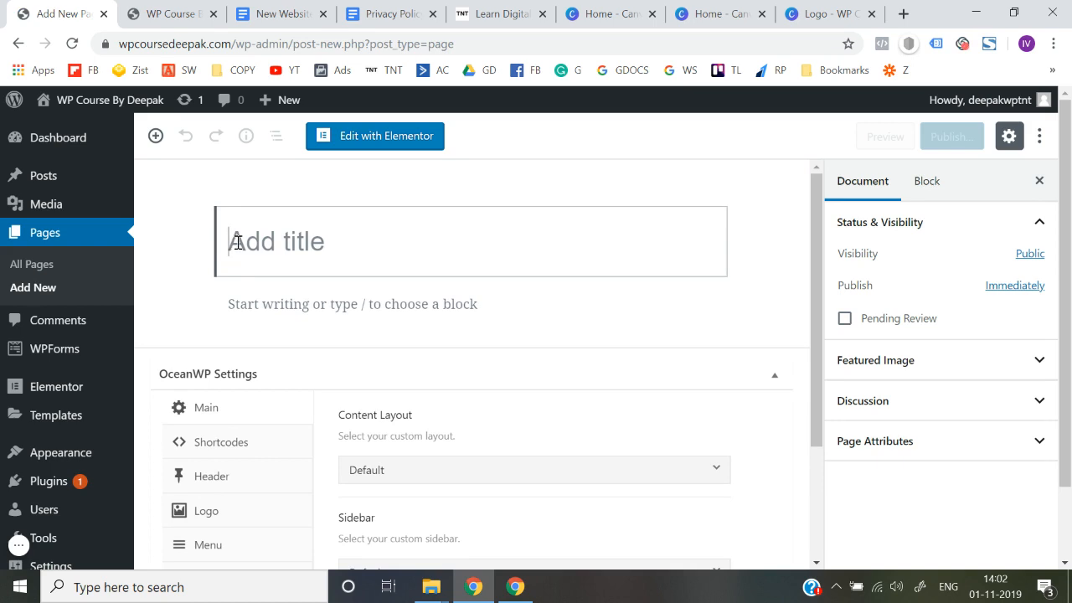
pyautogui.write('Contac')
pyautogui.write('t is')
pyautogui.write('us')
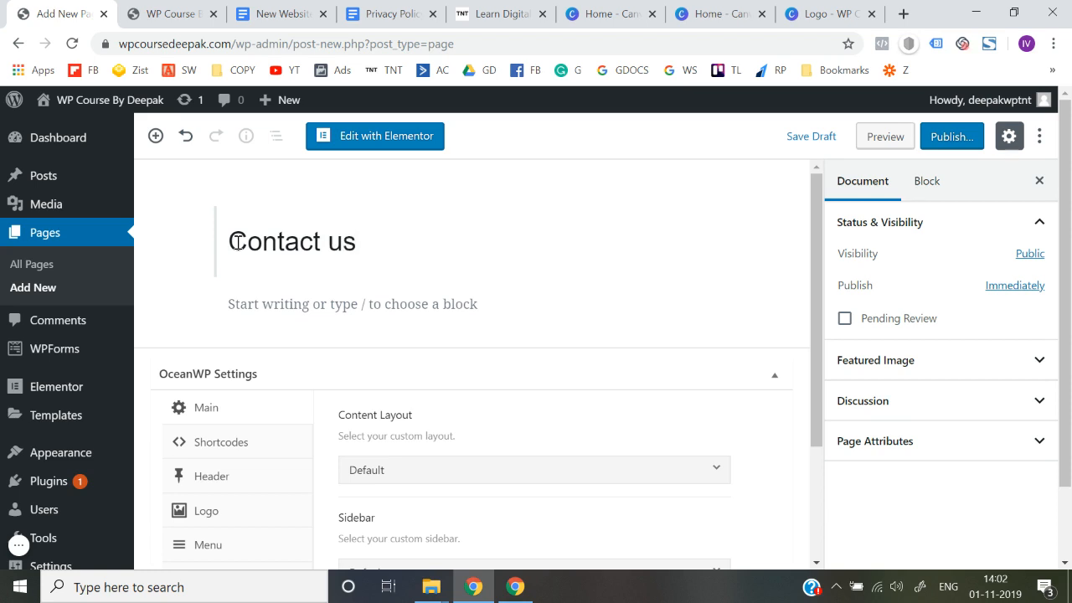
pyautogui.click(935, 143)
pyautogui.click(955, 143)
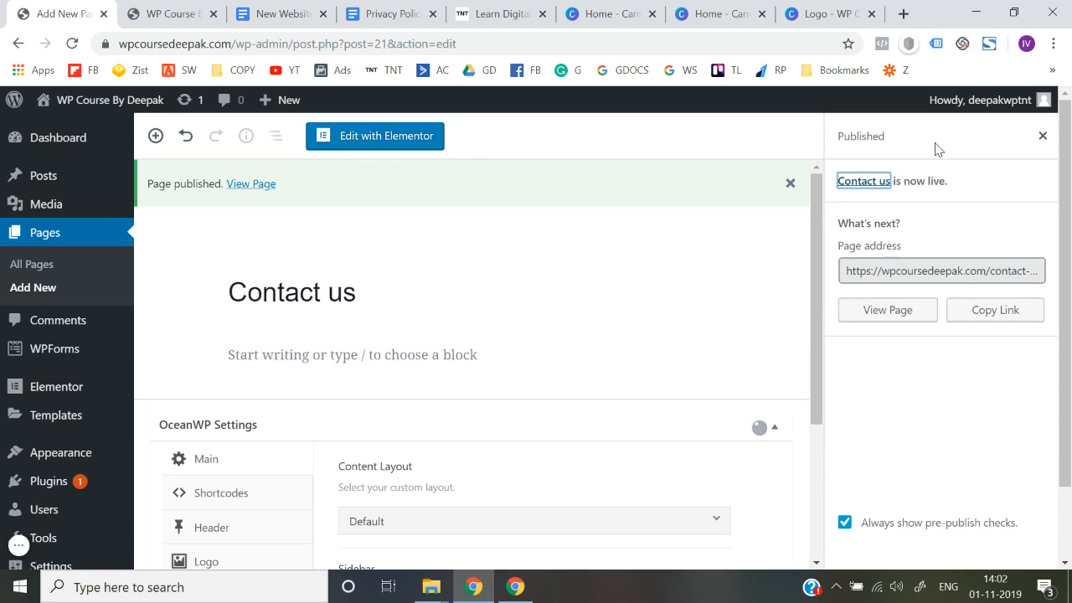
# Add a new page titled "Blog" and publish it
pyautogui.click(32, 289)
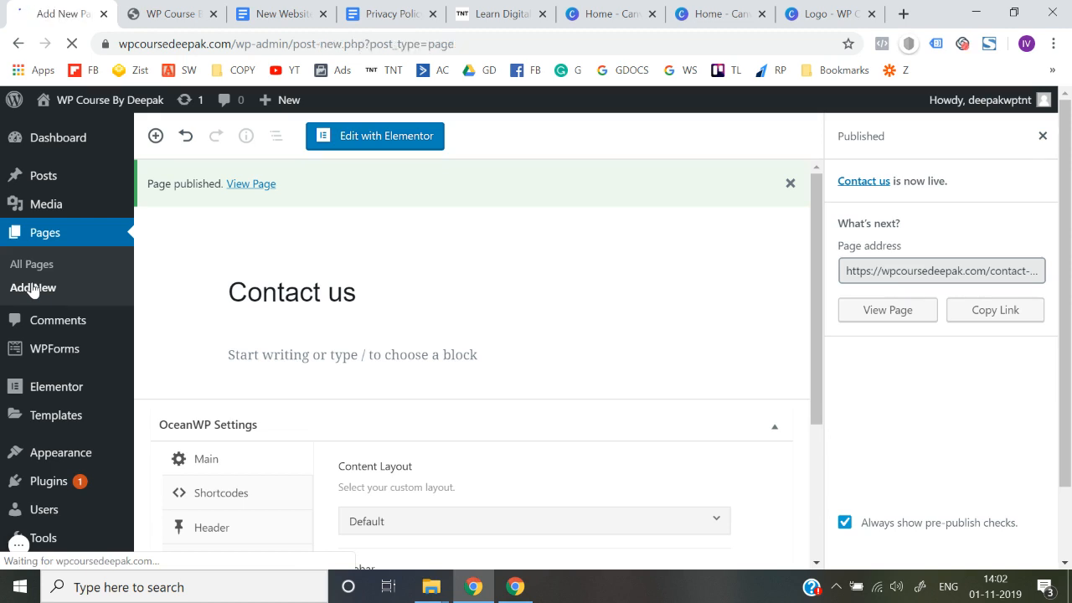
pyautogui.write('Blog')
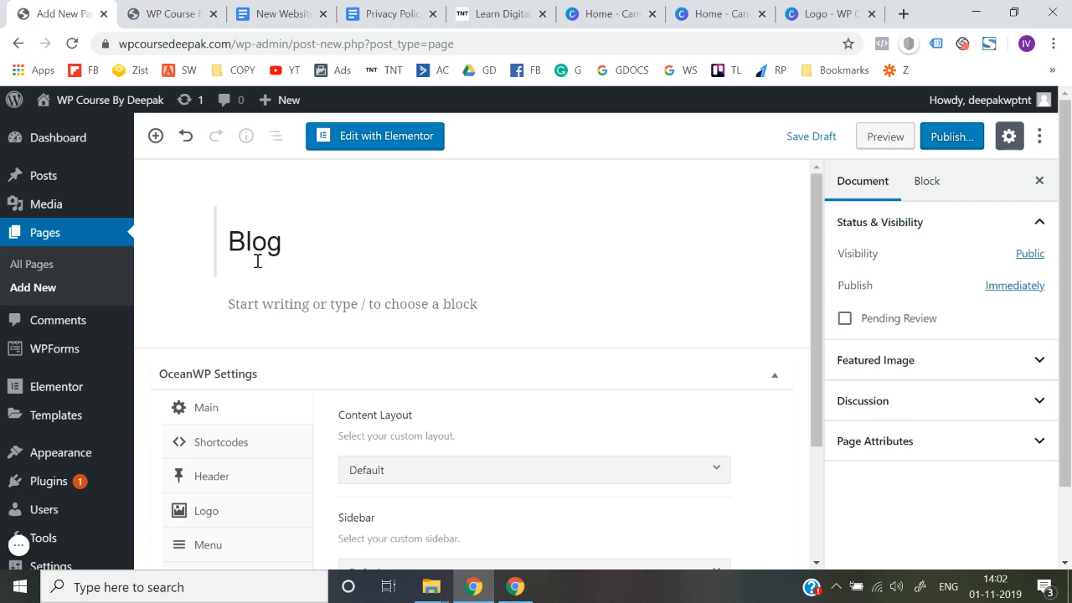
pyautogui.click(952, 138)
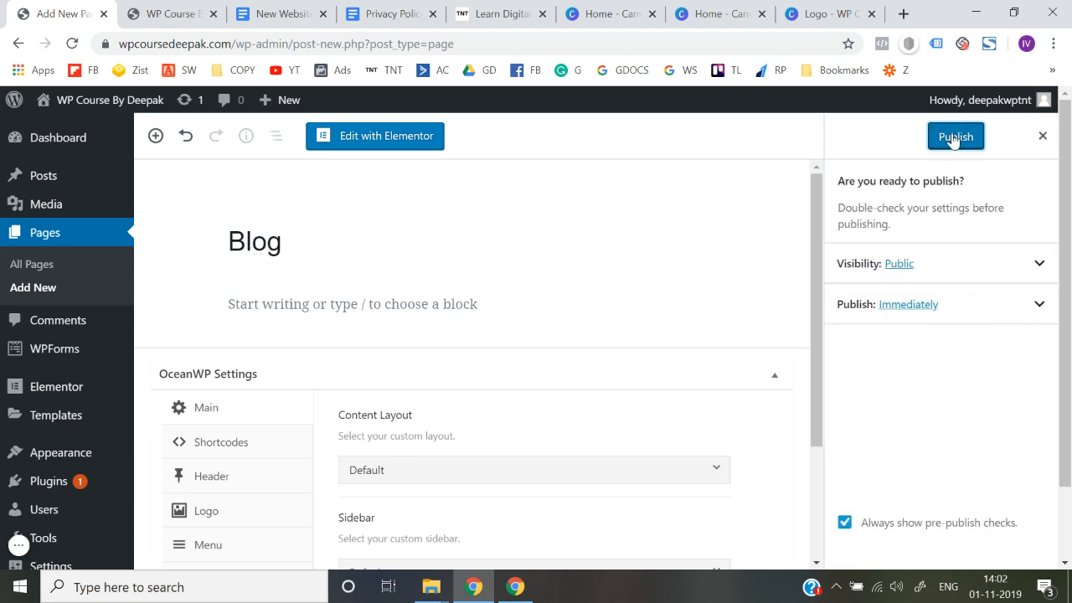
pyautogui.click(953, 138)
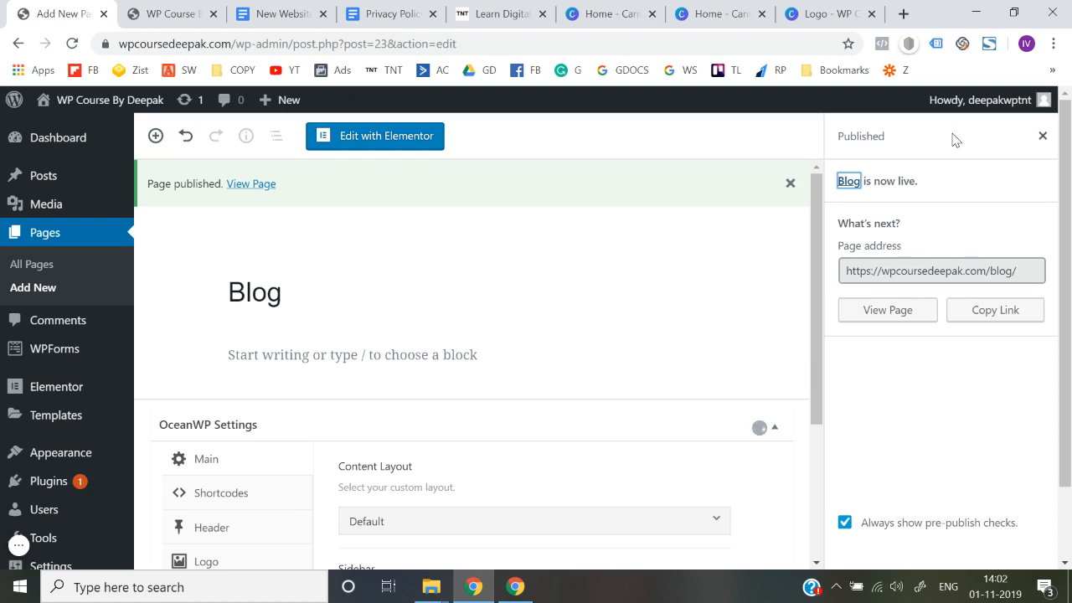
# Add a new page titled "Courses" and publish it
pyautogui.click(44, 291)
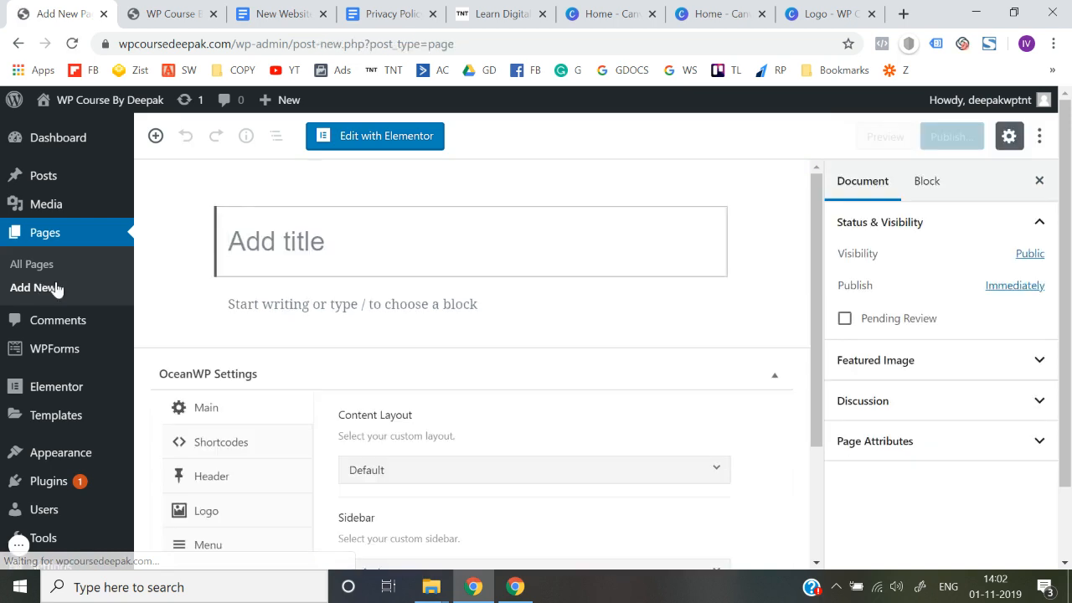
pyautogui.click(271, 256)
pyautogui.write('Courses')
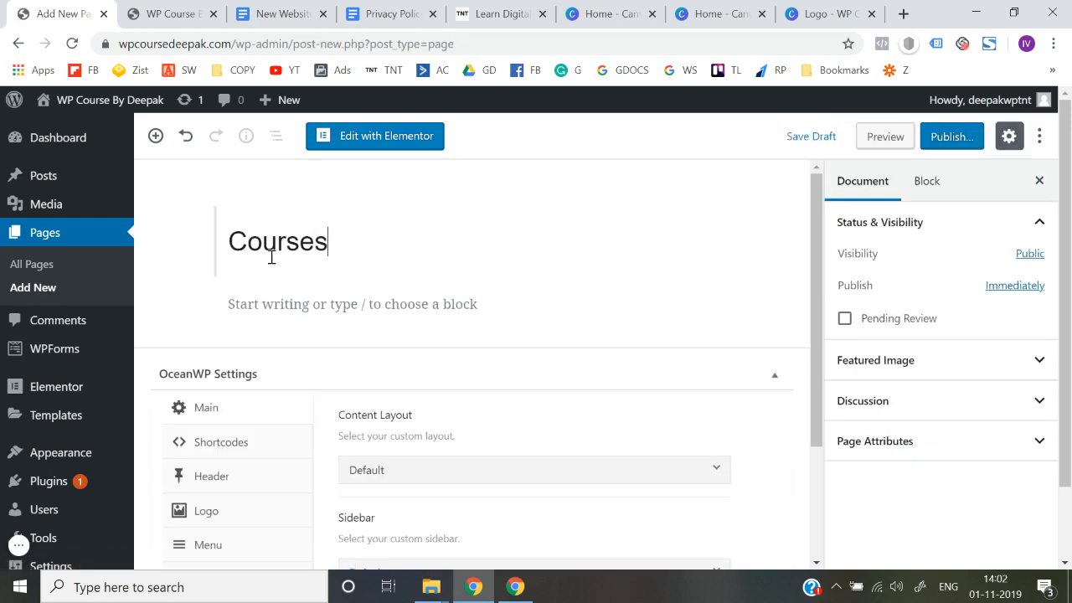
pyautogui.click(961, 138)
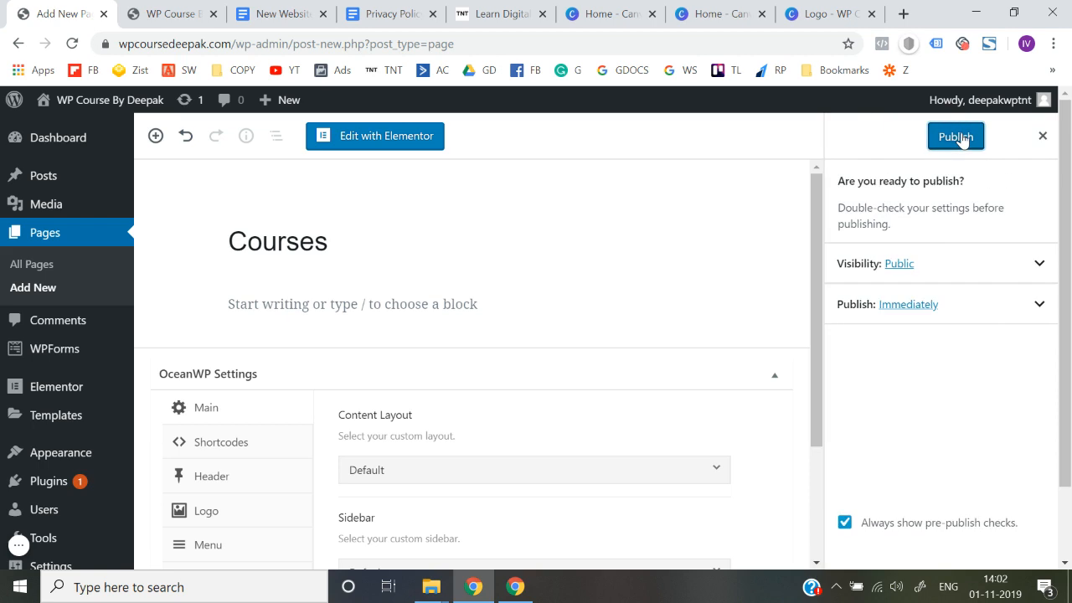
pyautogui.click(959, 137)
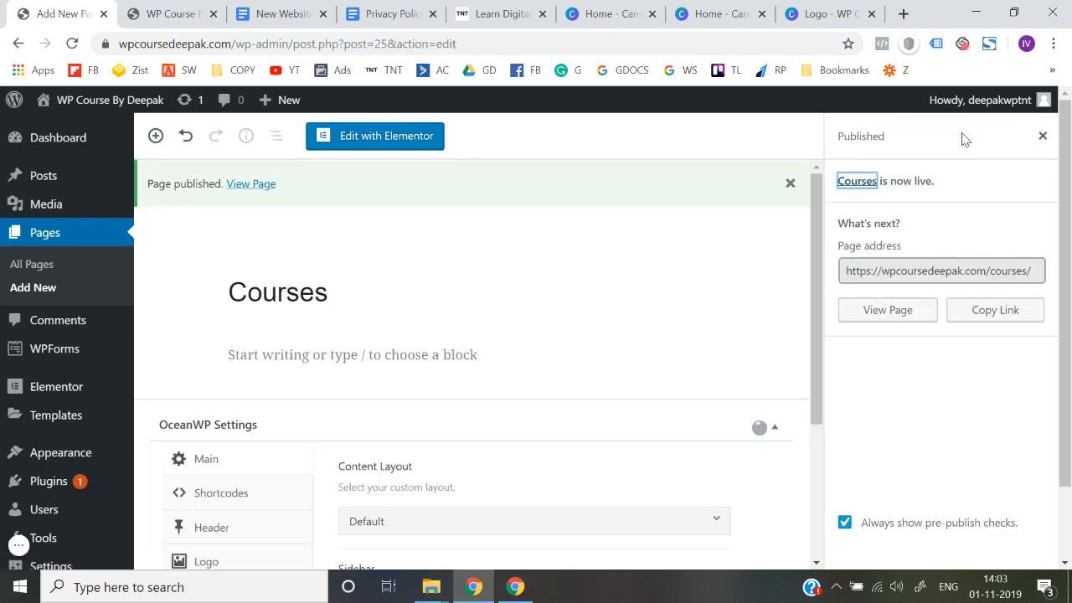
# Open the list of all pages, and compare the site's home page header with the Think N Thrive header menu
pyautogui.click(36, 272)
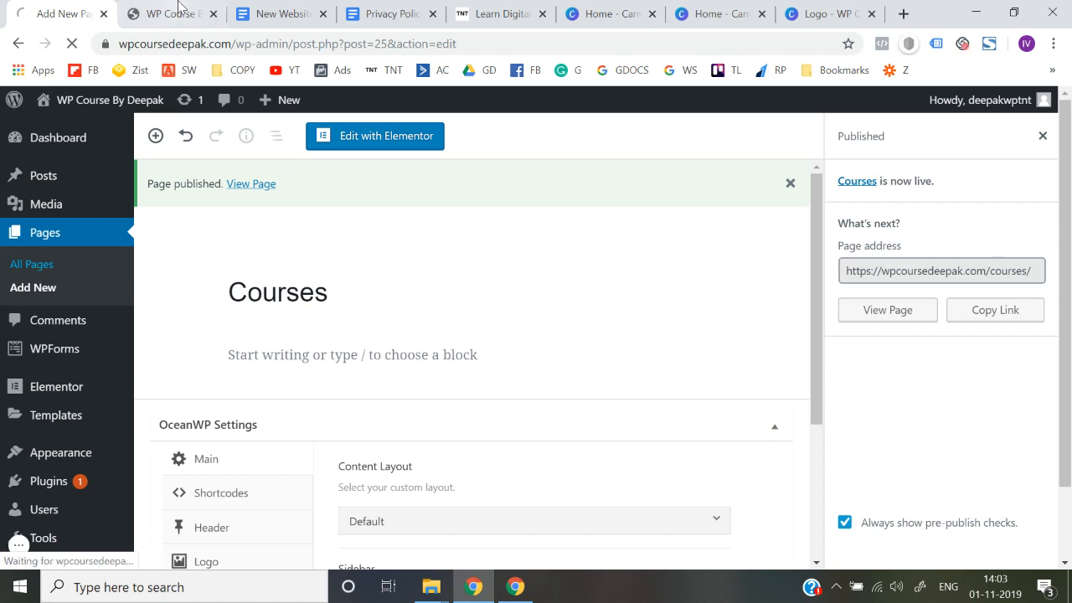
pyautogui.click(176, 12)
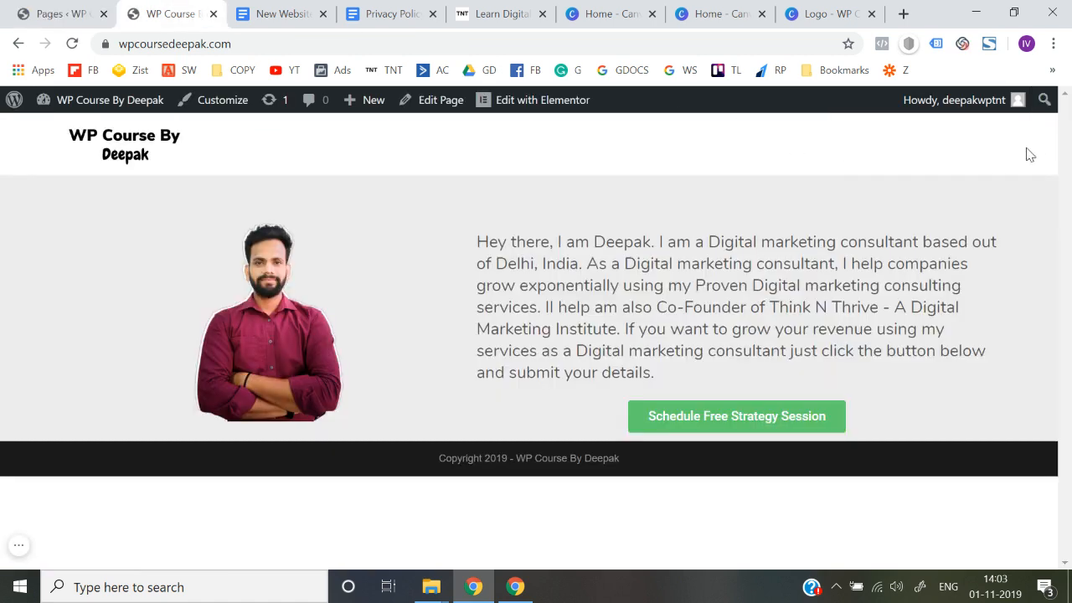
pyautogui.click(501, 10)
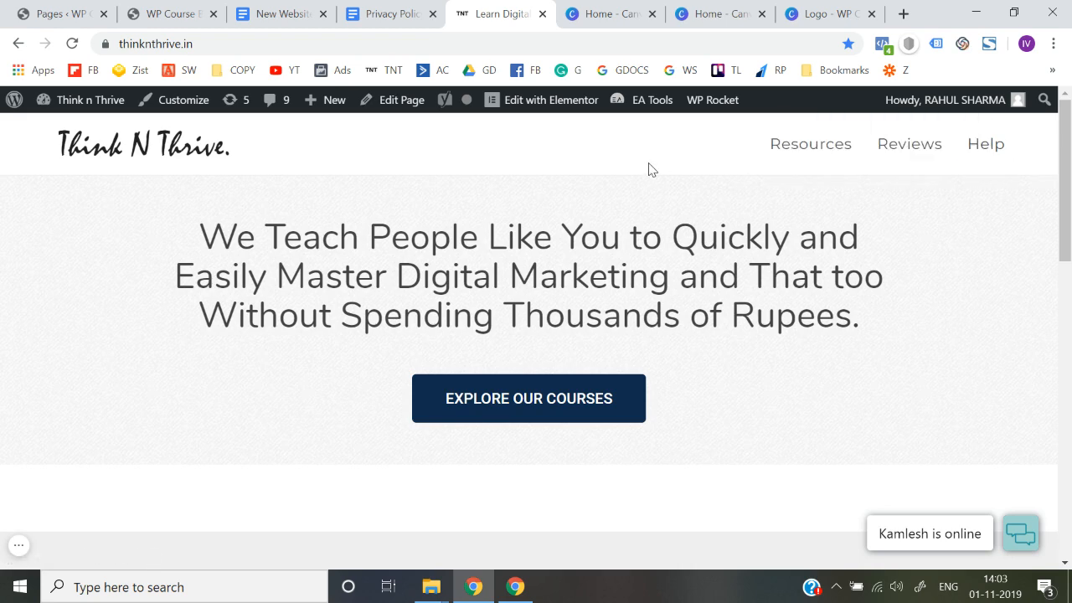
pyautogui.click(186, 11)
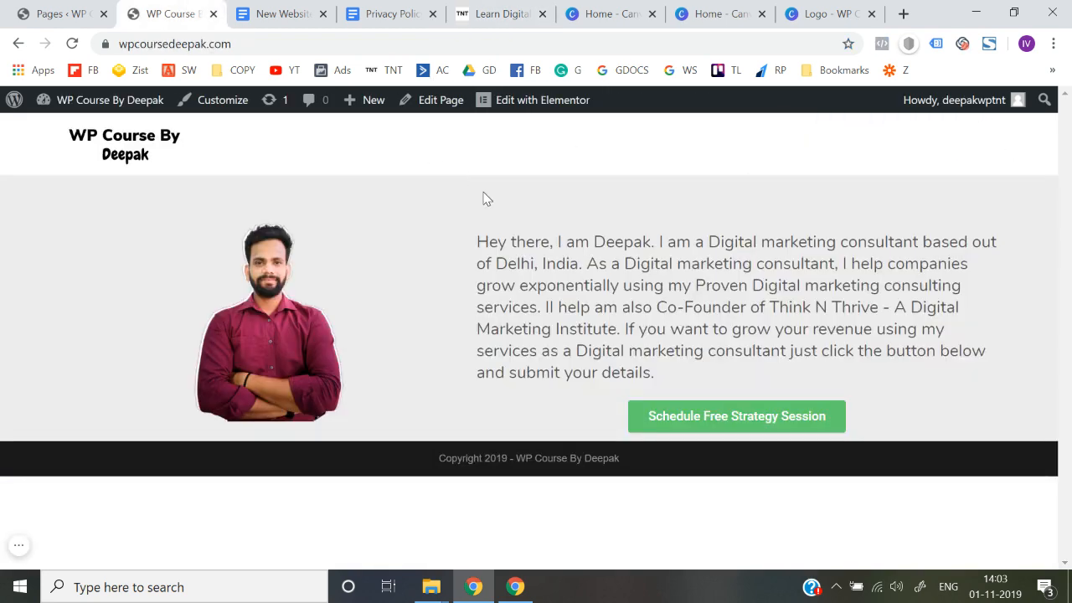
# Create a new WordPress navigation menu named "Header Menu" in the site's dashboard
pyautogui.click(50, 13)
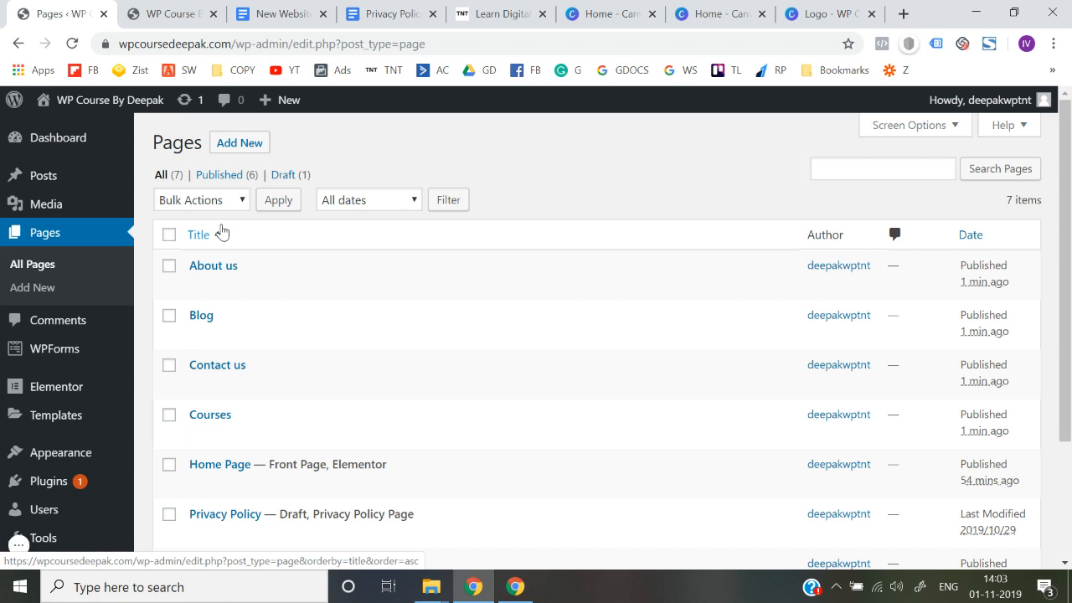
pyautogui.moveTo(94, 369)
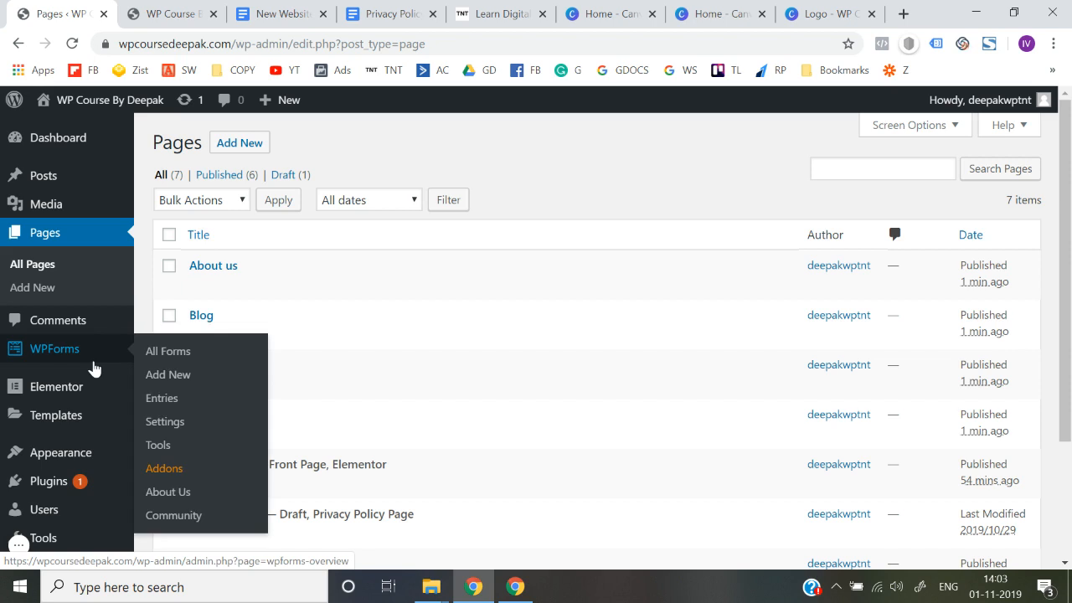
pyautogui.scroll(-1, 43, 407)
pyautogui.moveTo(44, 412)
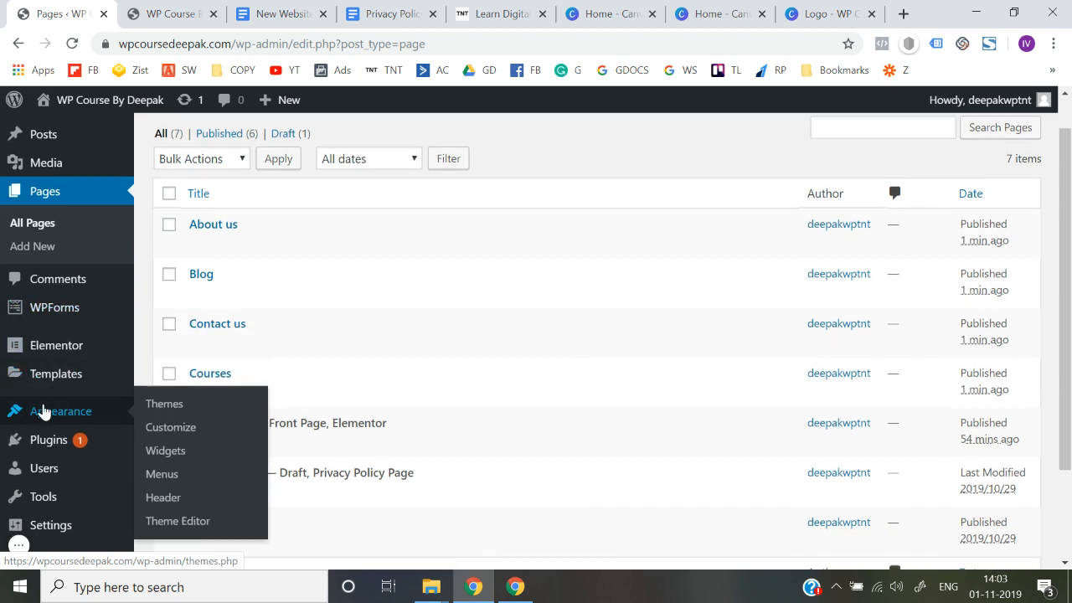
pyautogui.scroll(-1, 43, 412)
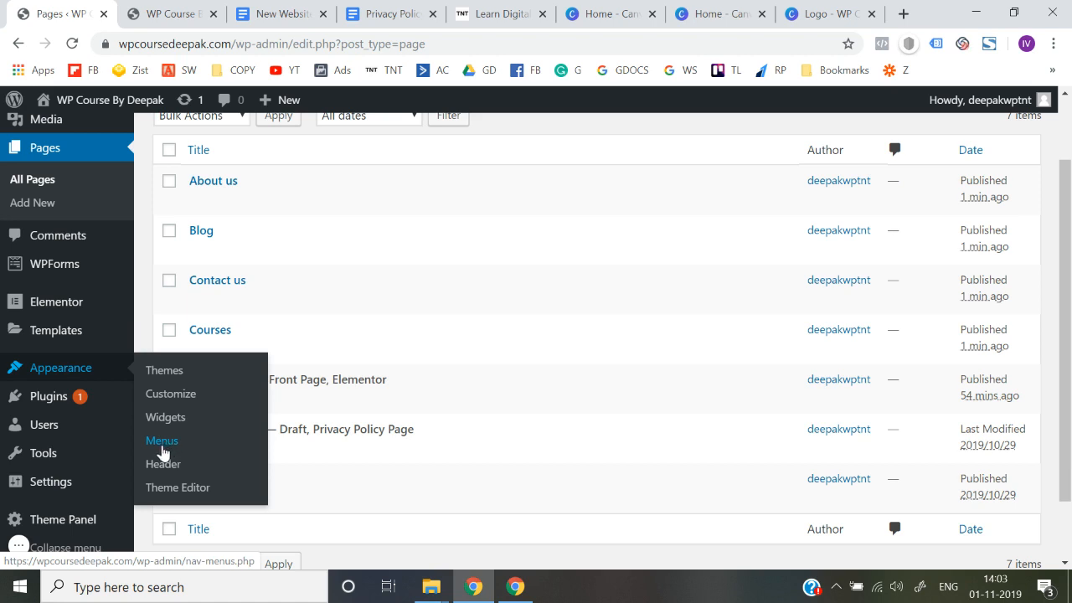
pyautogui.click(164, 451)
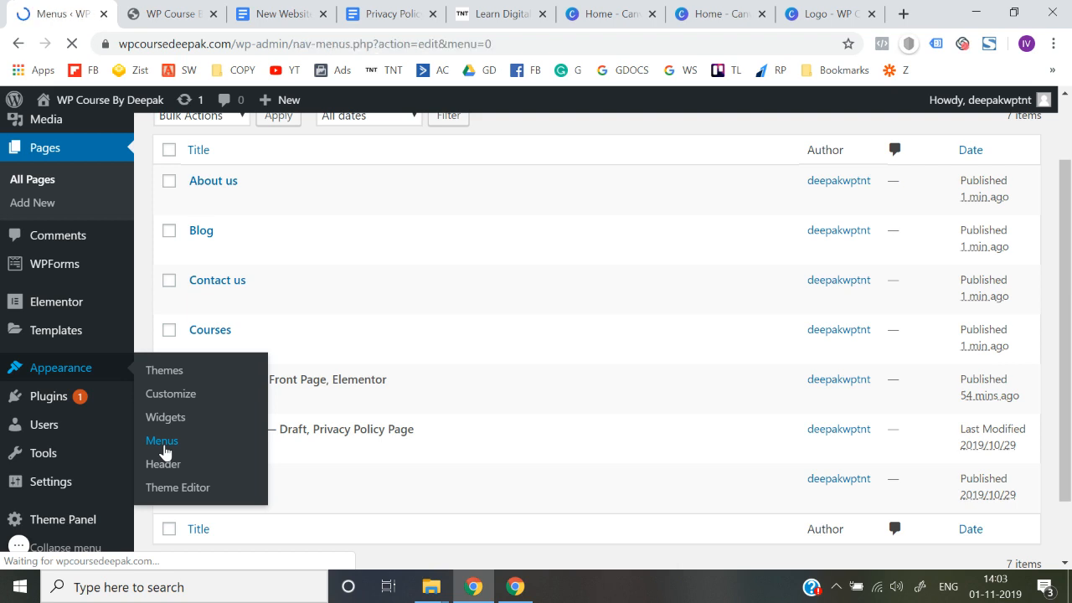
pyautogui.scroll(-1, 522, 370)
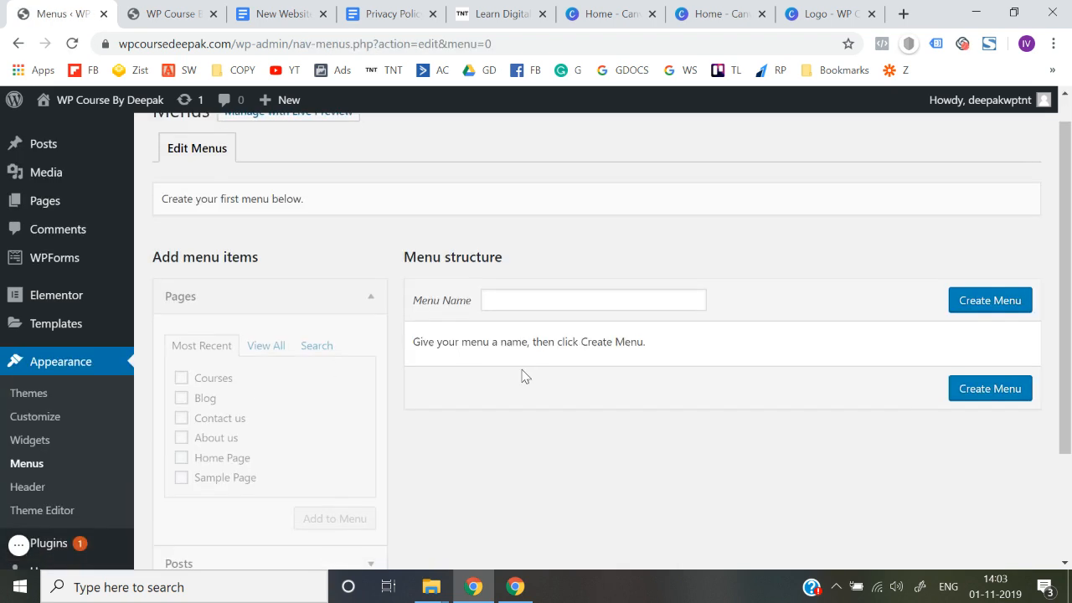
pyautogui.click(511, 302)
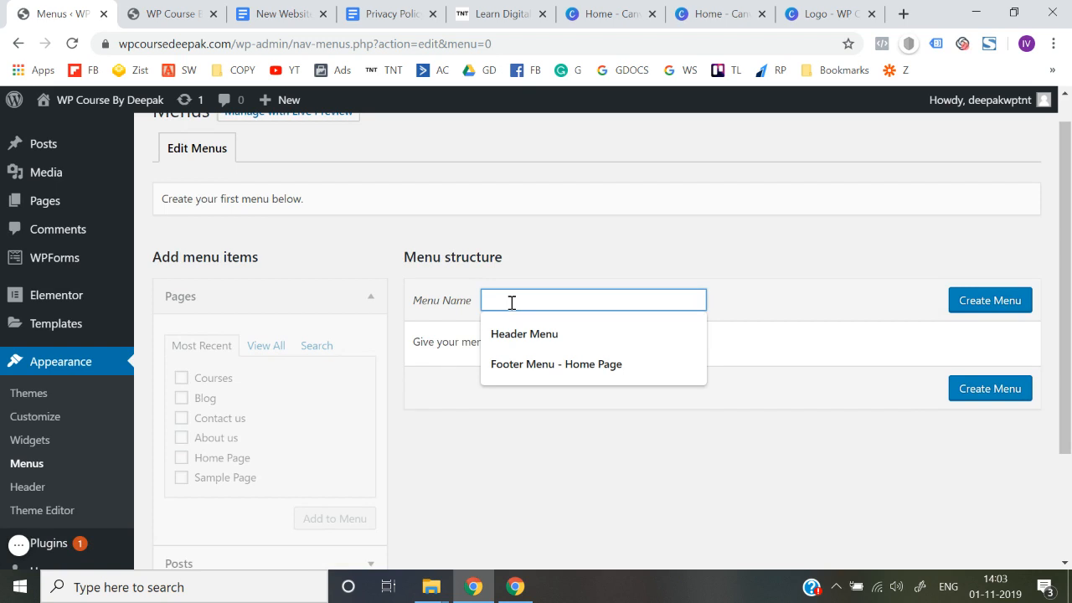
pyautogui.write('Header Menu')
pyautogui.click(997, 308)
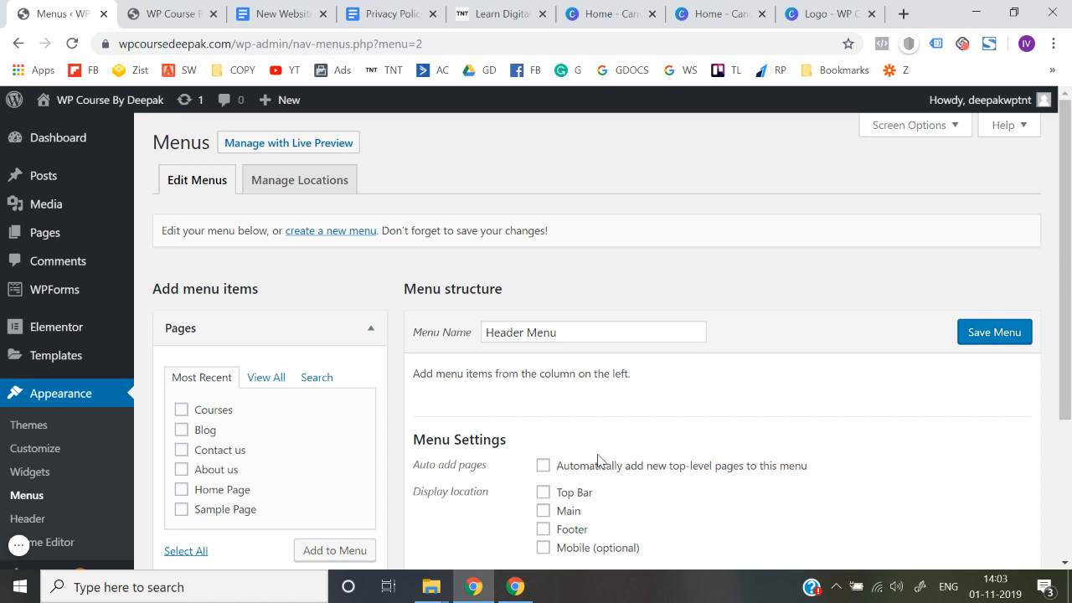
# Add the Courses, Blog, Contact us and About us pages to Header Menu, placing About us above Contact us
pyautogui.scroll(-1, 599, 461)
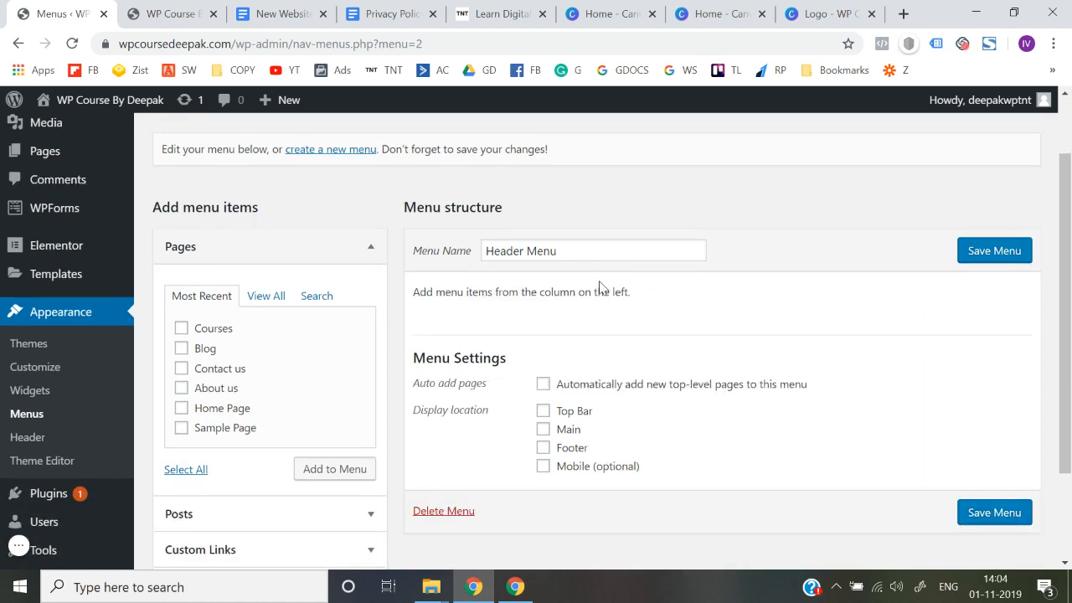
pyautogui.scroll(-1, 297, 374)
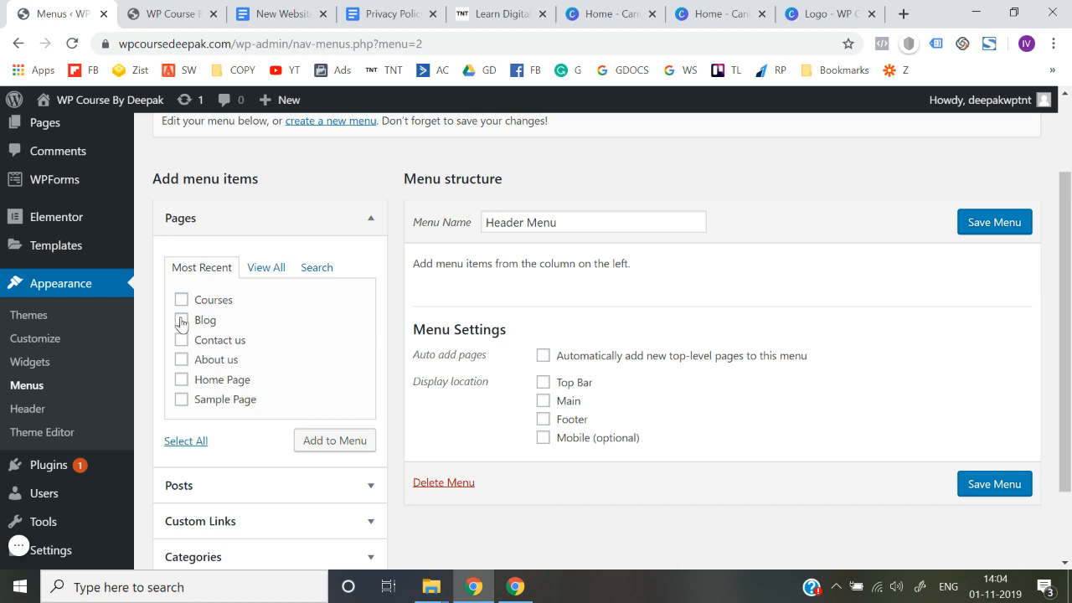
pyautogui.click(183, 302)
pyautogui.click(182, 340)
pyautogui.click(182, 361)
pyautogui.click(331, 444)
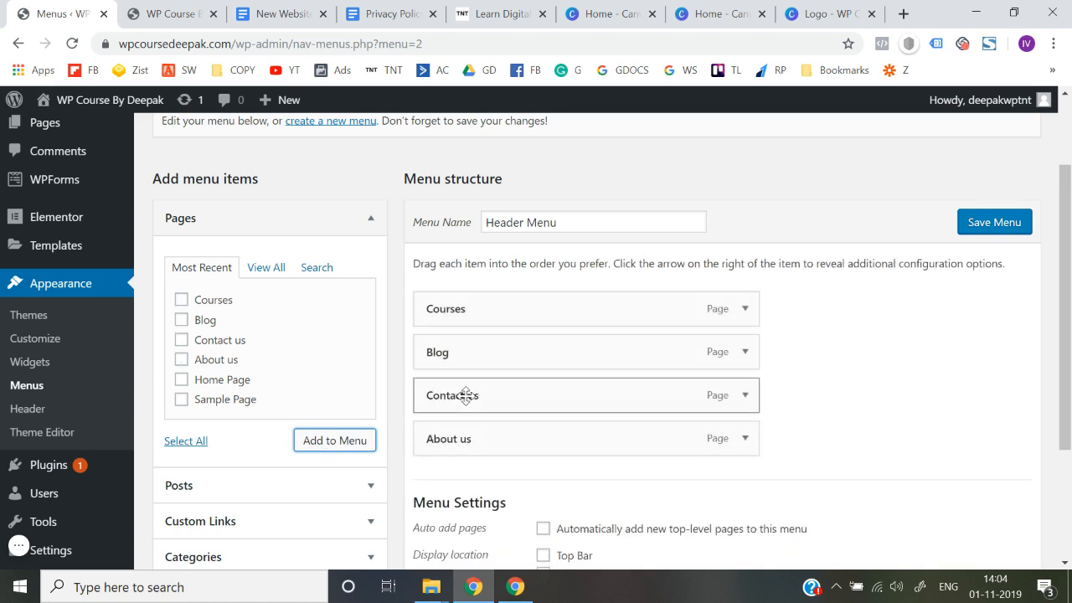
pyautogui.moveTo(455, 434); pyautogui.dragTo(454, 350)
# Assign Header Menu to the Main display location and save the menu
pyautogui.scroll(-1, 805, 366)
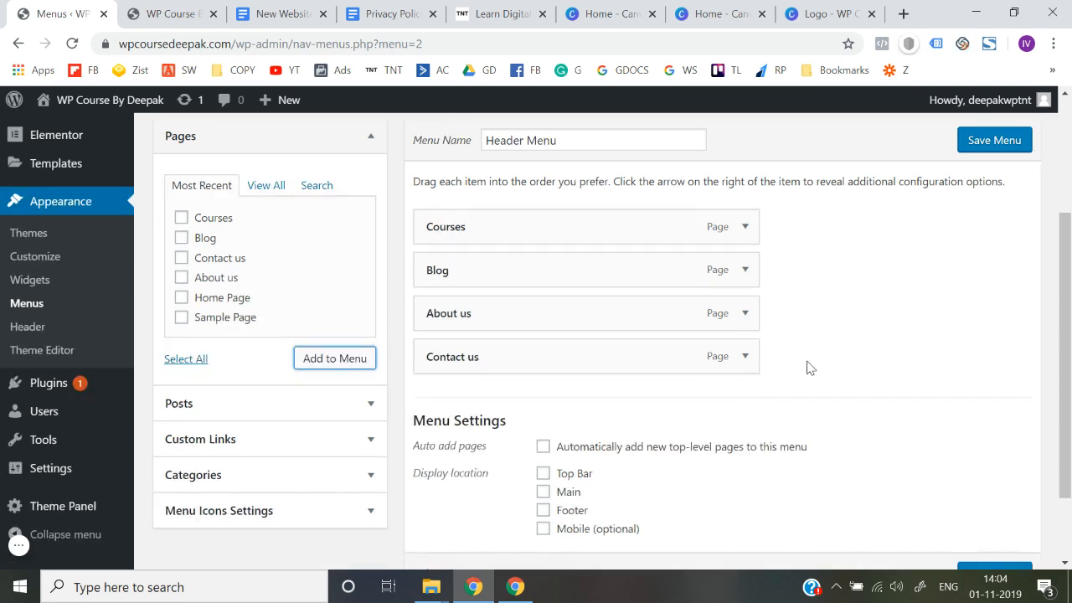
pyautogui.scroll(-1, 436, 517)
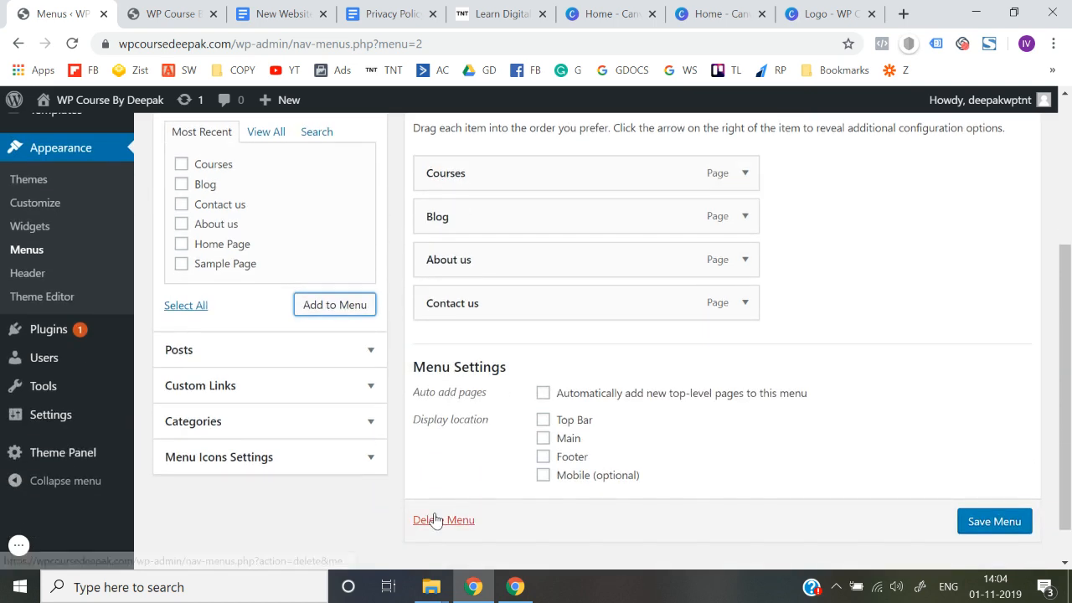
pyautogui.click(543, 439)
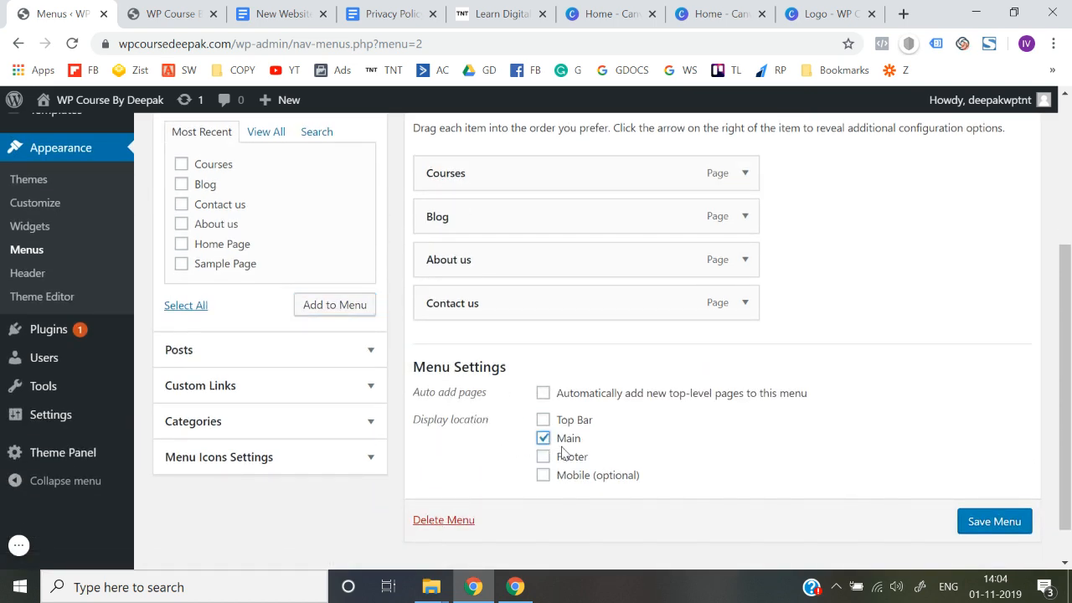
pyautogui.click(999, 523)
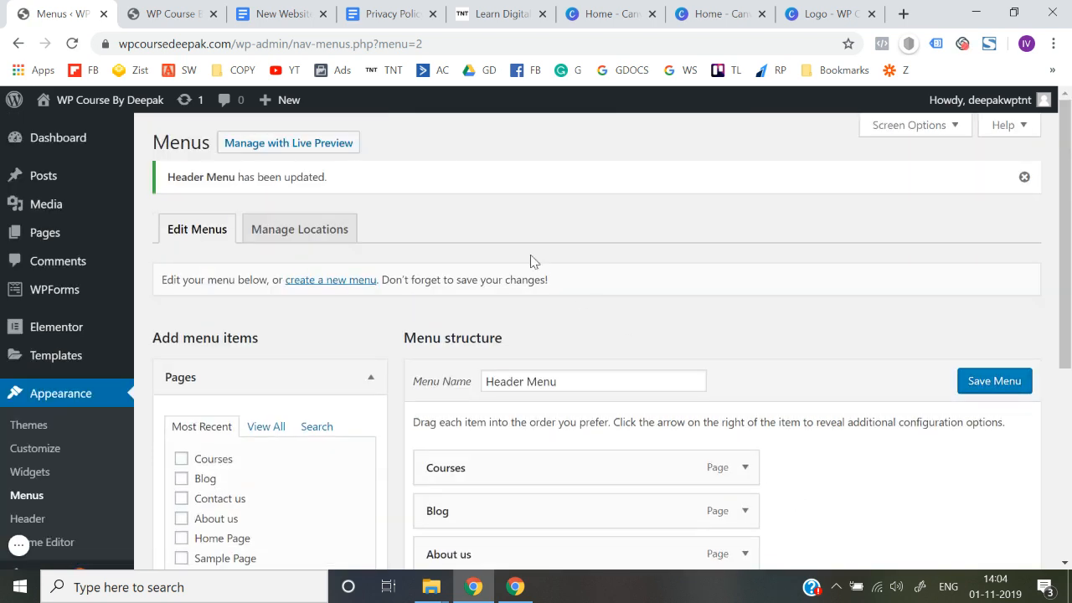
# Reload the site's home page, check the Courses page through the header menu, and return to the home page
pyautogui.click(166, 10)
pyautogui.click(256, 42)
pyautogui.press('Return')
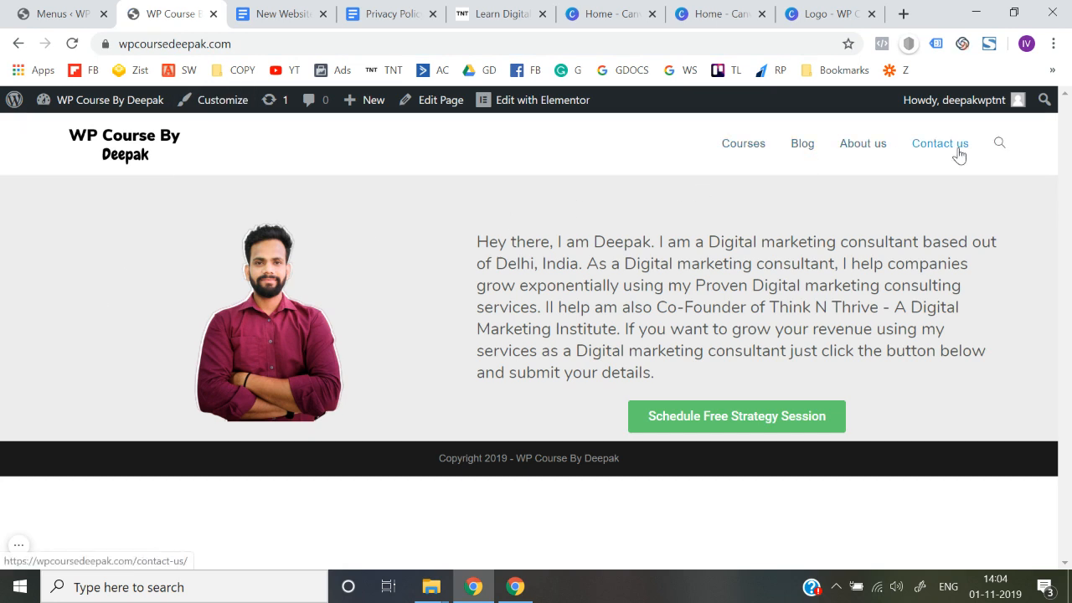
pyautogui.click(747, 151)
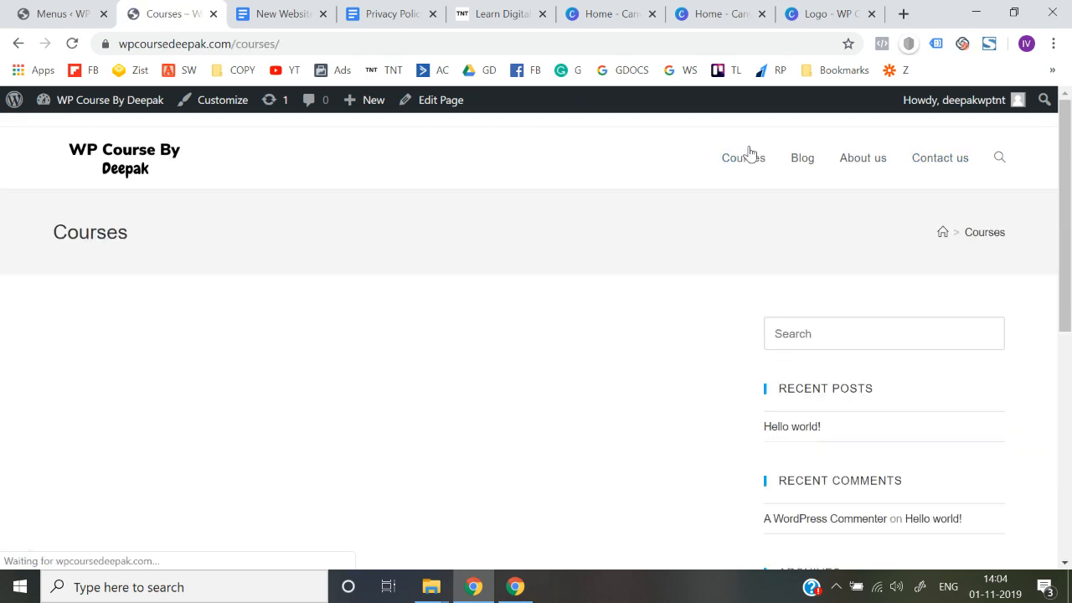
pyautogui.scroll(-5, 494, 413)
pyautogui.scroll(5, 494, 413)
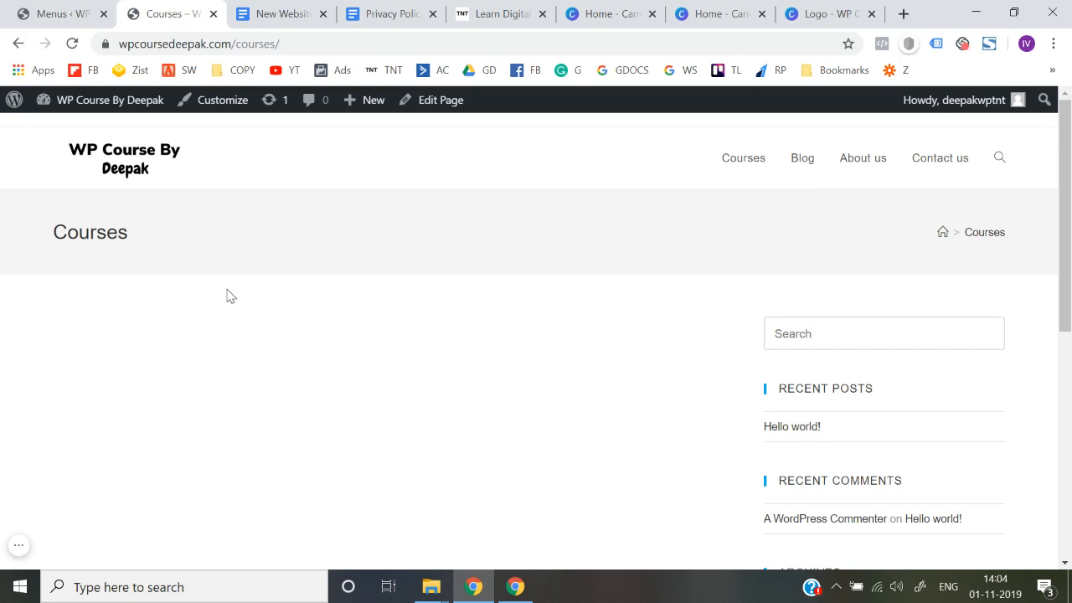
pyautogui.click(19, 43)
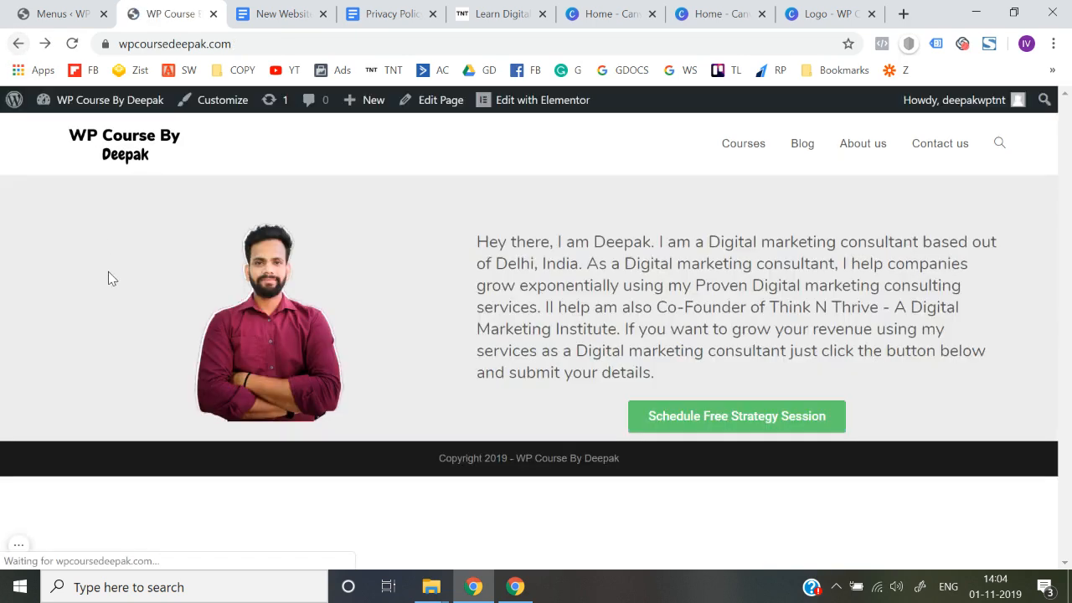
# Check the Blog, About us and Contact us pages through the header menu, and return to the home page
pyautogui.click(799, 146)
pyautogui.scroll(-8, 511, 281)
pyautogui.scroll(8, 511, 281)
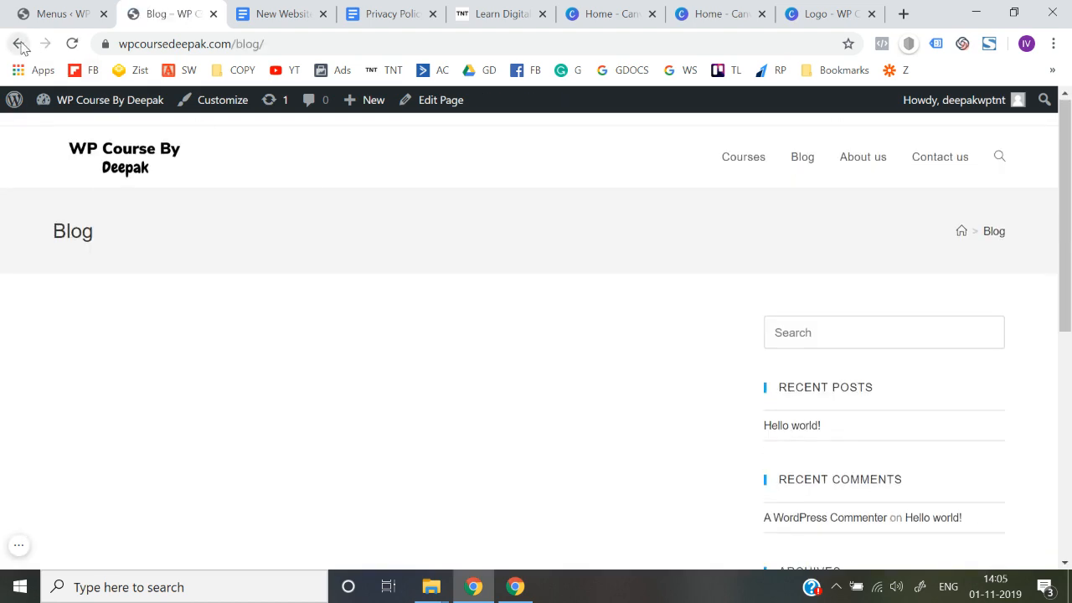
pyautogui.click(19, 44)
pyautogui.click(873, 152)
pyautogui.scroll(-8, 553, 276)
pyautogui.scroll(8, 552, 276)
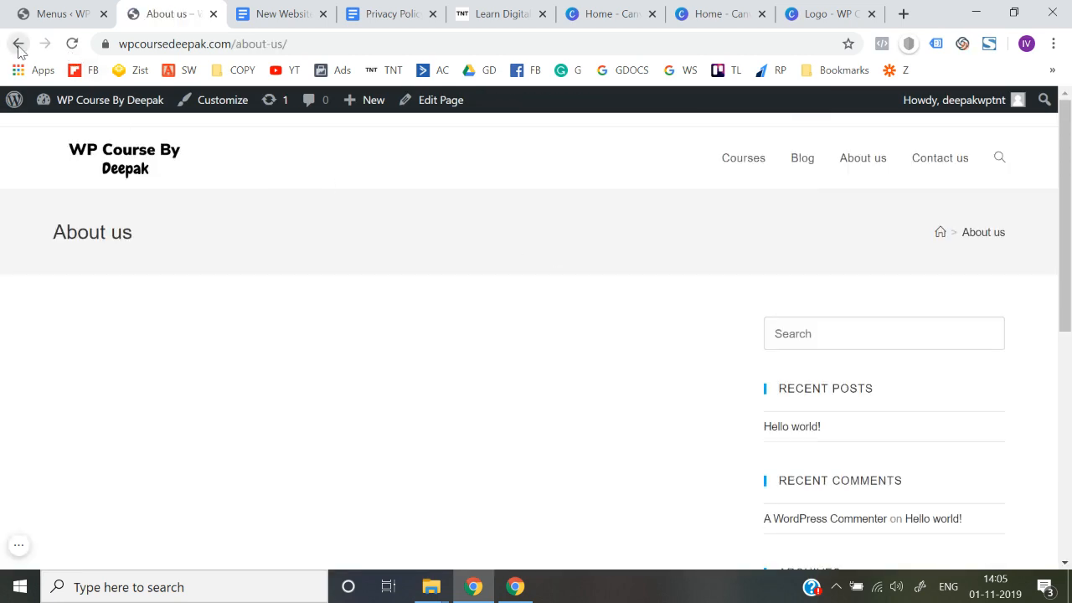
pyautogui.click(19, 45)
pyautogui.click(940, 152)
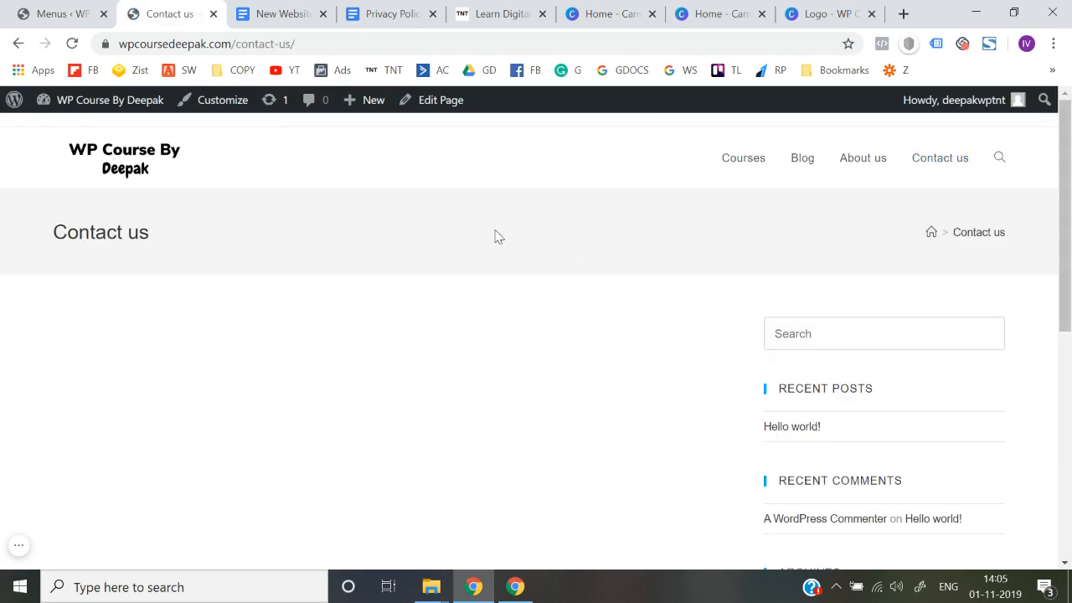
pyautogui.click(105, 170)
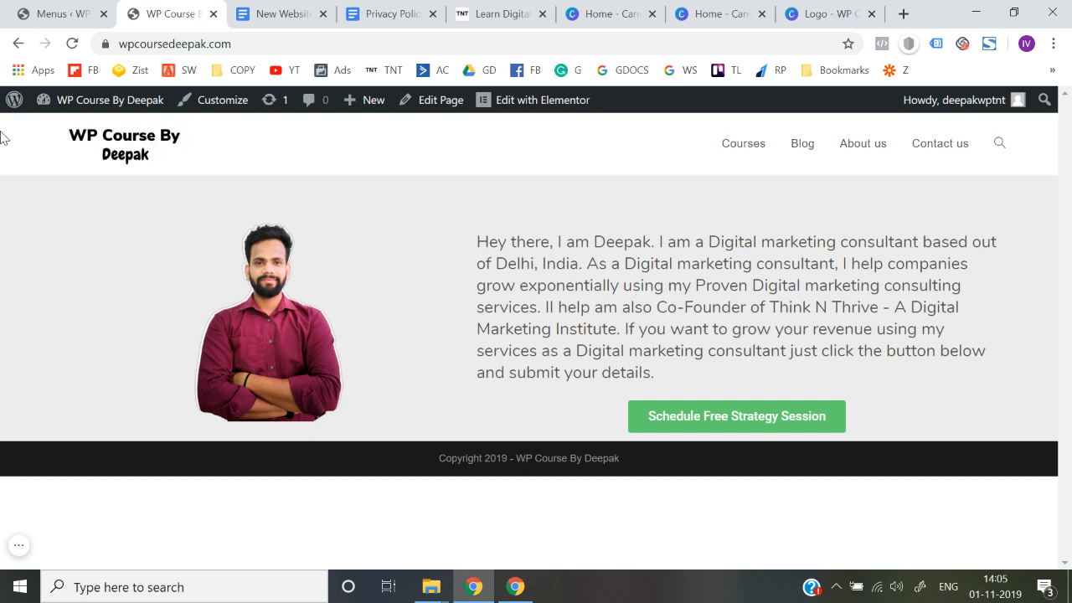
# Open the general header settings in the site's theme customizer and look through the available options
pyautogui.click(221, 102)
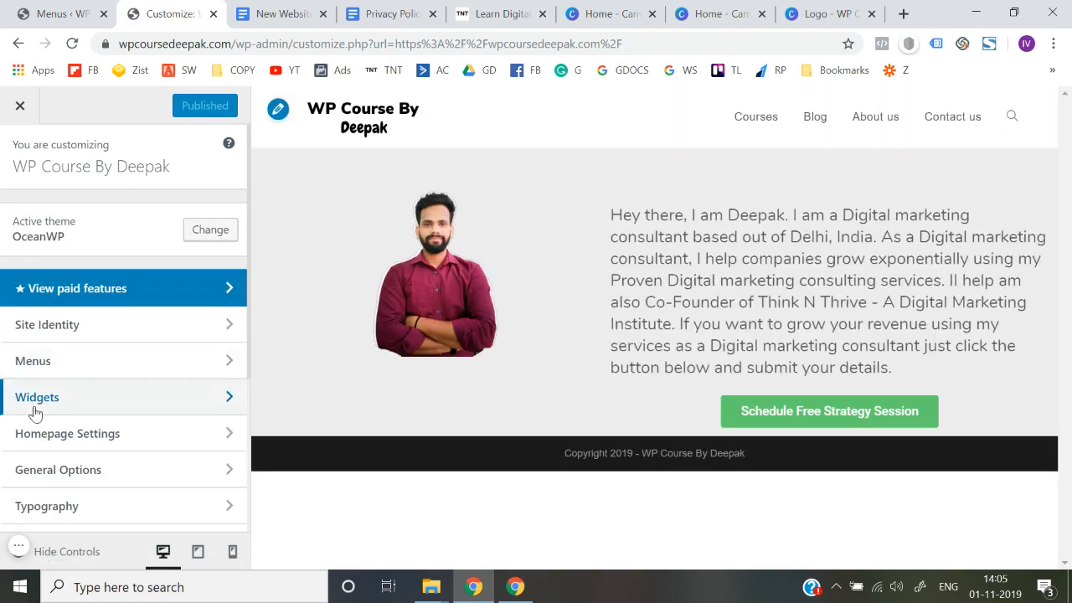
pyautogui.scroll(-3, 34, 413)
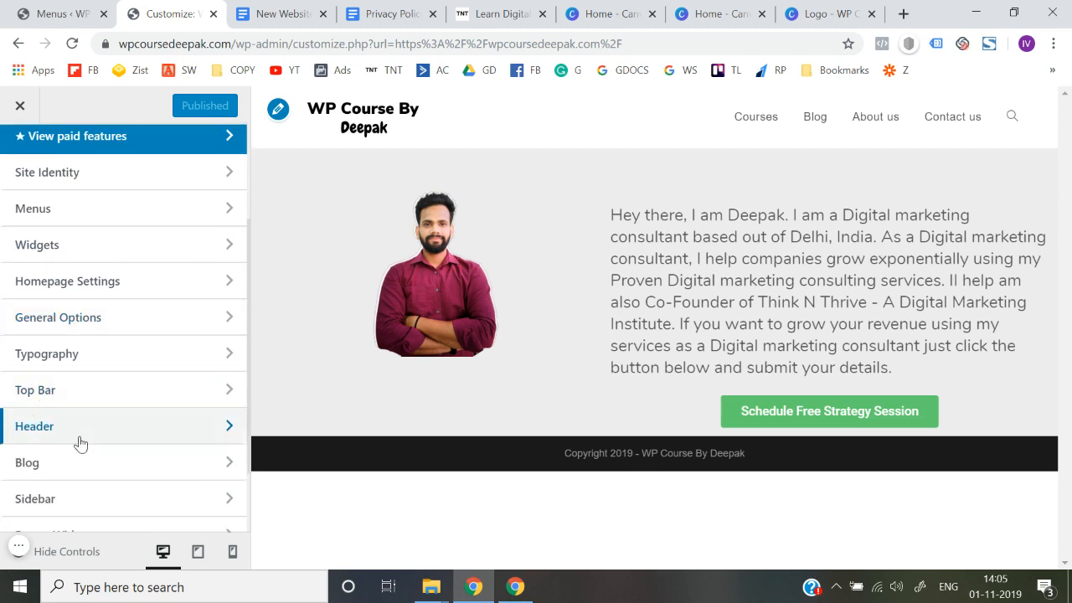
pyautogui.click(79, 443)
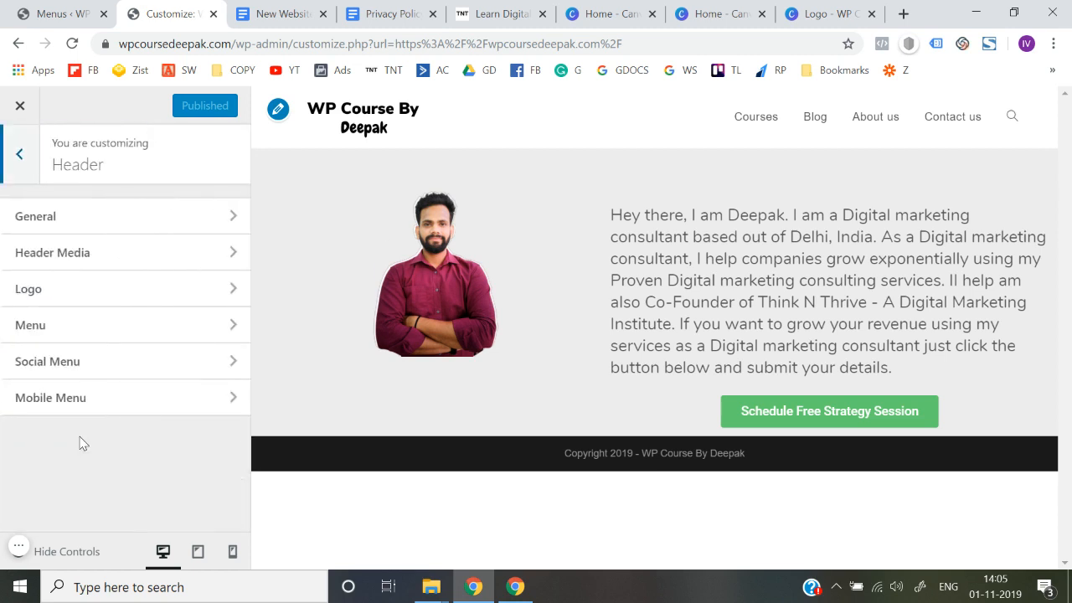
pyautogui.click(163, 220)
pyautogui.scroll(-2, 2, 360)
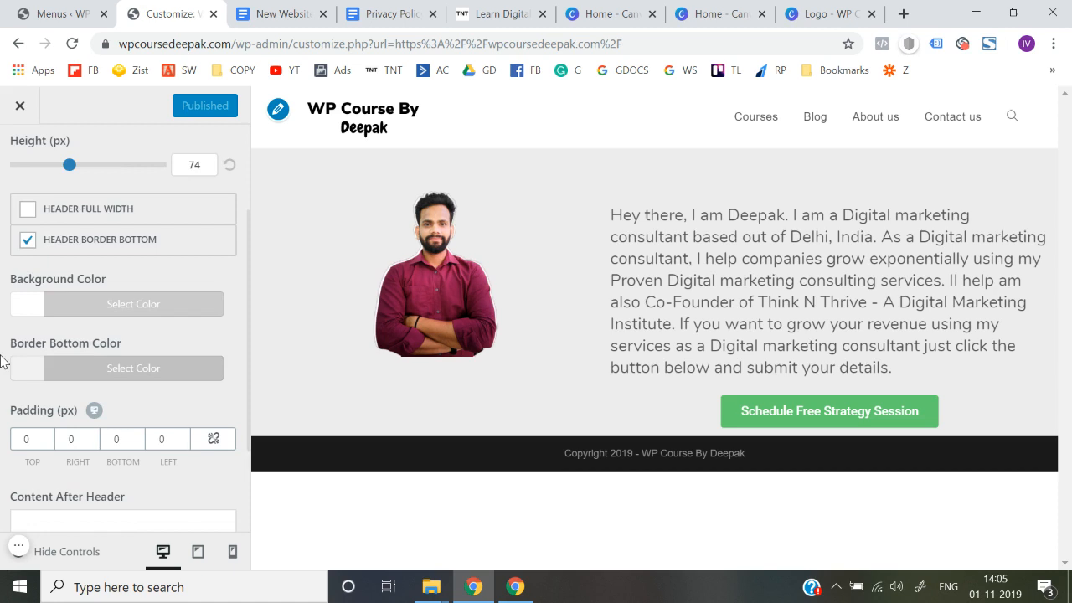
pyautogui.scroll(2, 3, 360)
pyautogui.scroll(-3, 3, 355)
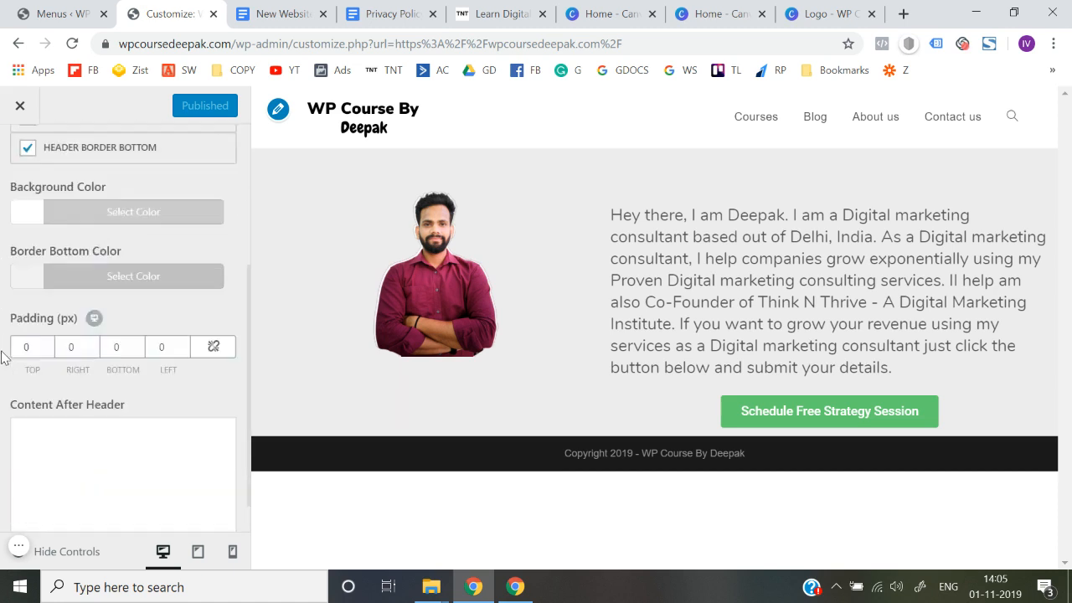
# Try red, green, blue, purple and a custom pinkish red as the header's background color
pyautogui.click(26, 182)
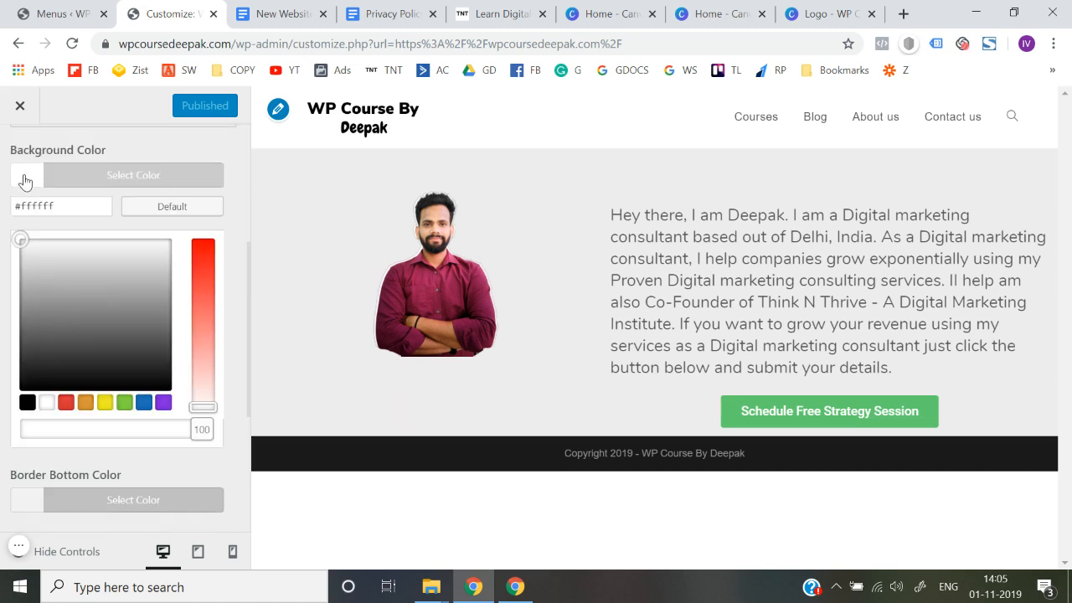
pyautogui.click(66, 403)
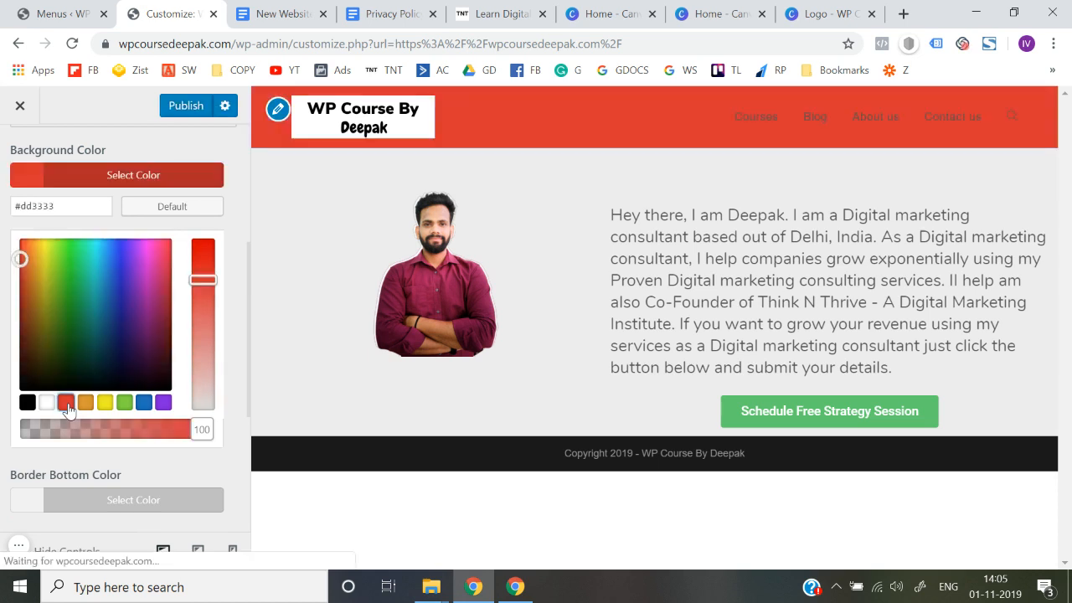
pyautogui.click(124, 403)
pyautogui.click(143, 403)
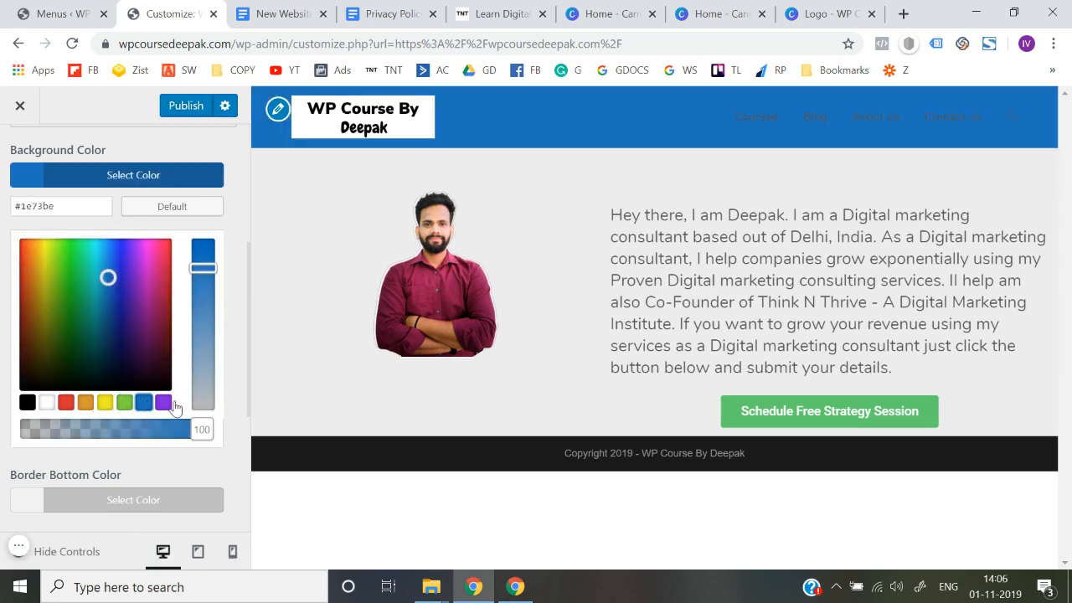
pyautogui.click(163, 402)
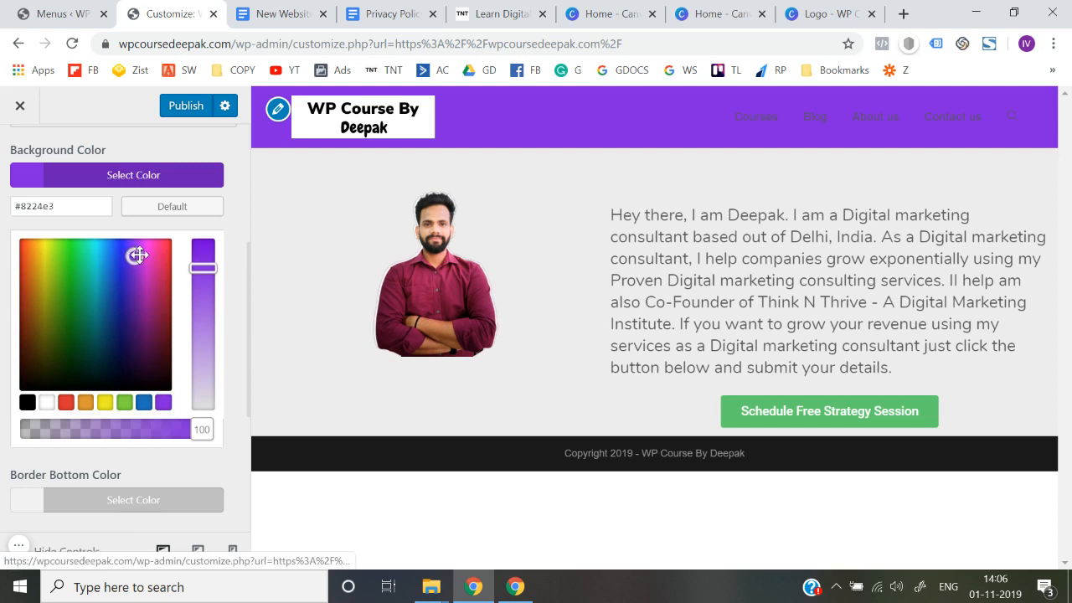
pyautogui.moveTo(136, 255); pyautogui.dragTo(216, 235)
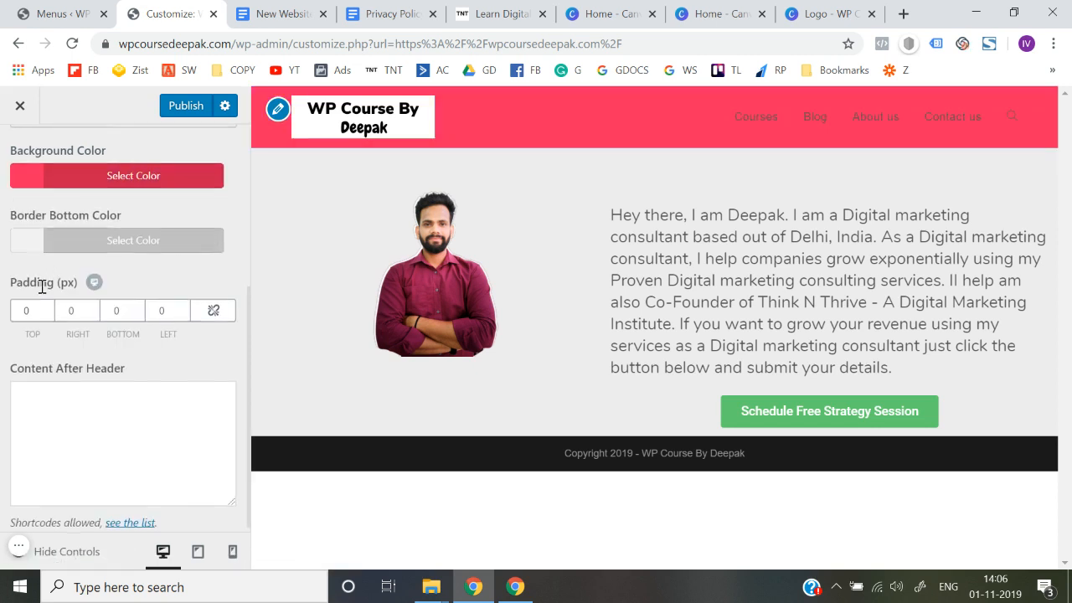
# Reset the header's background color to its default and close the color picker
pyautogui.scroll(2, 42, 287)
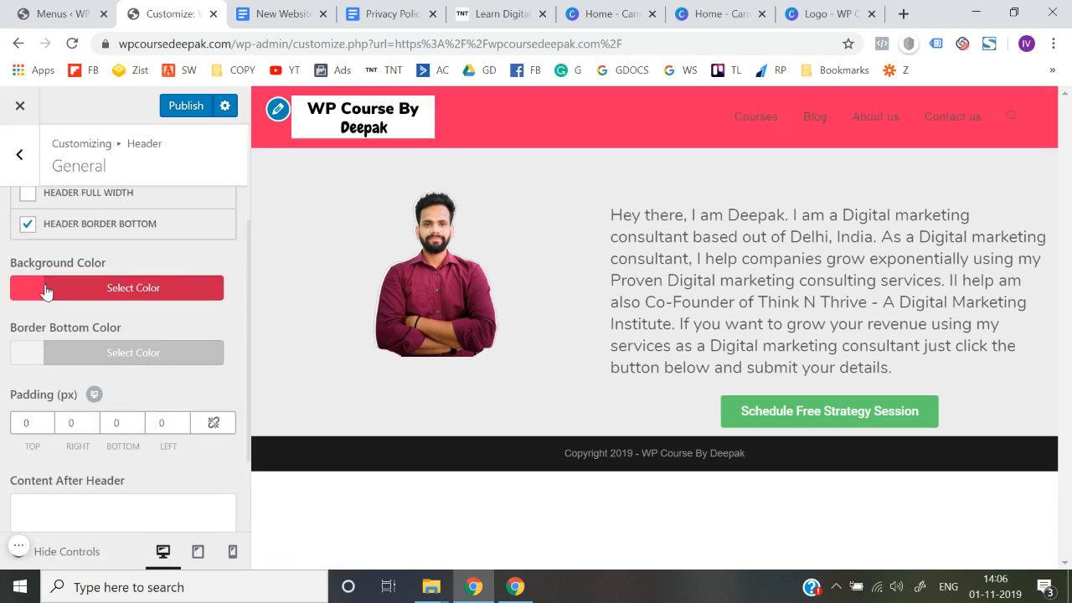
pyautogui.click(47, 289)
pyautogui.click(169, 319)
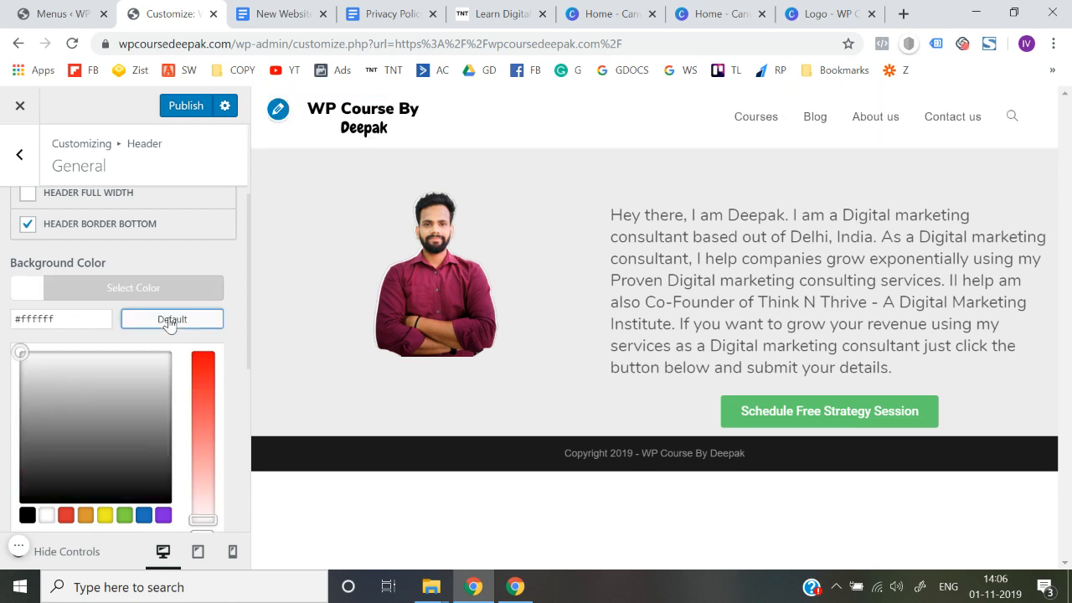
pyautogui.click(3, 310)
# Try the Top Menu, Full Screen, Center and Medium header styles in the live preview
pyautogui.scroll(3, 2, 310)
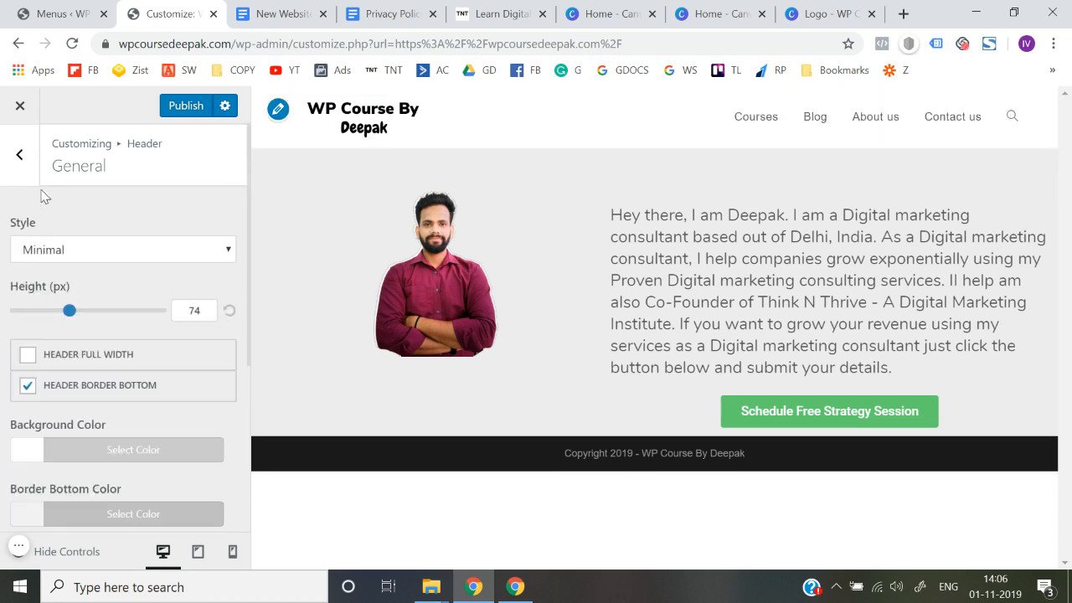
pyautogui.scroll(-5, 3, 313)
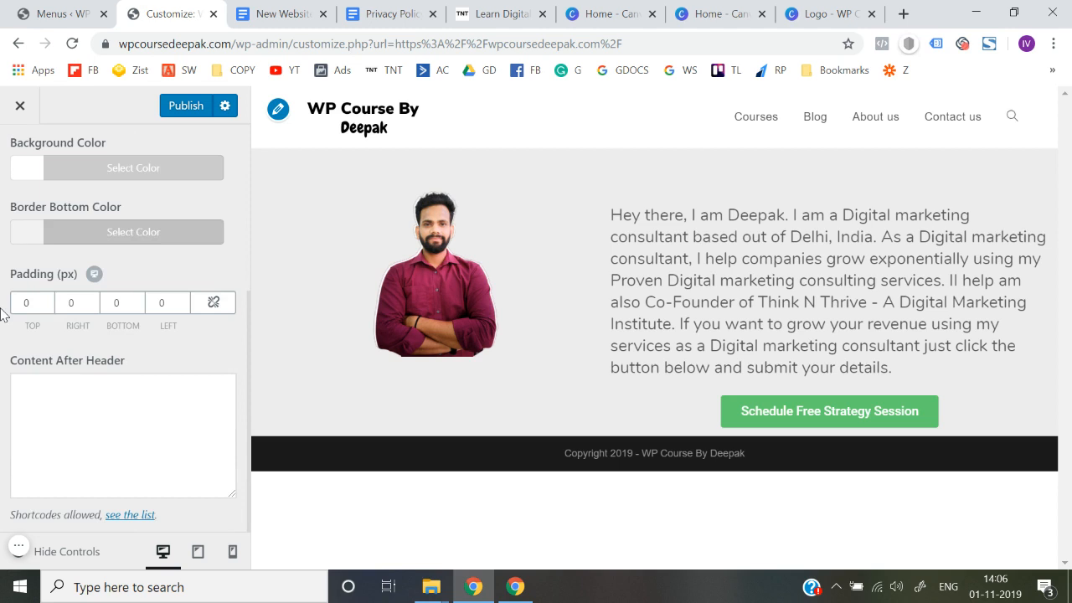
pyautogui.scroll(5, 3, 312)
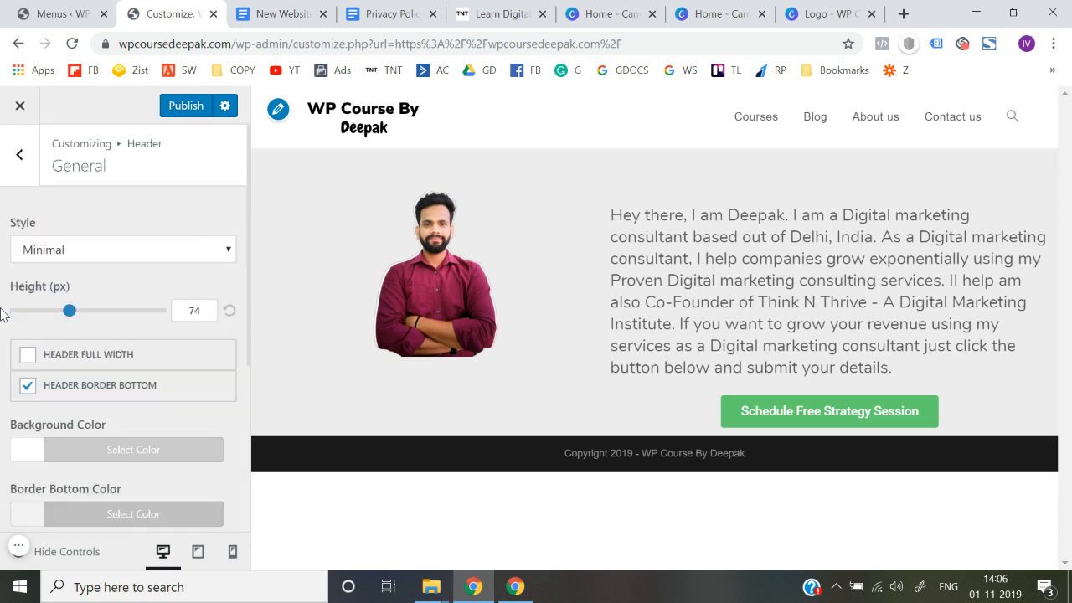
pyautogui.click(57, 252)
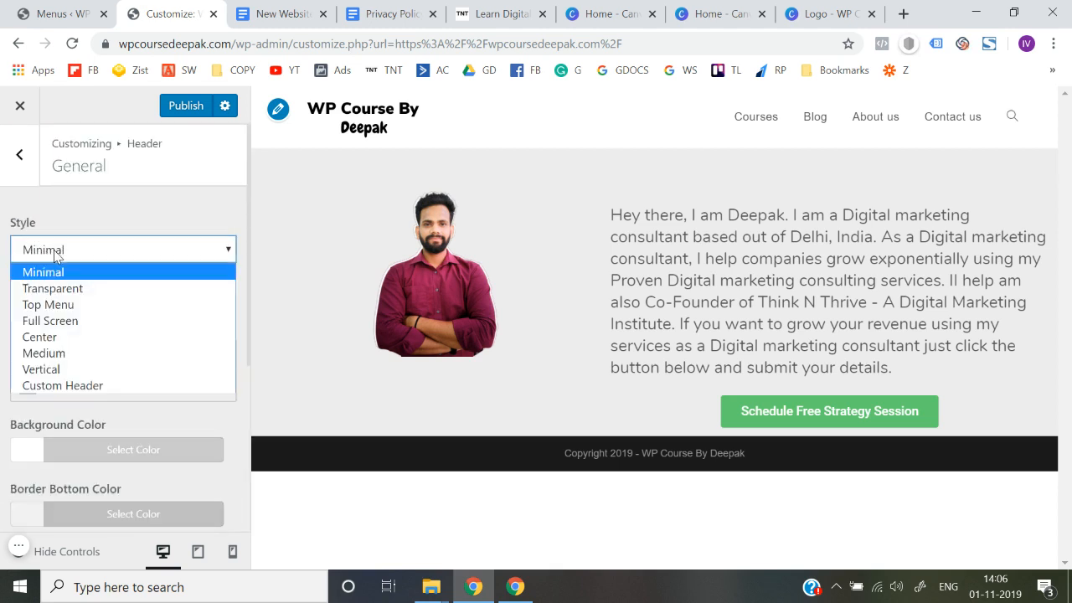
pyautogui.click(66, 304)
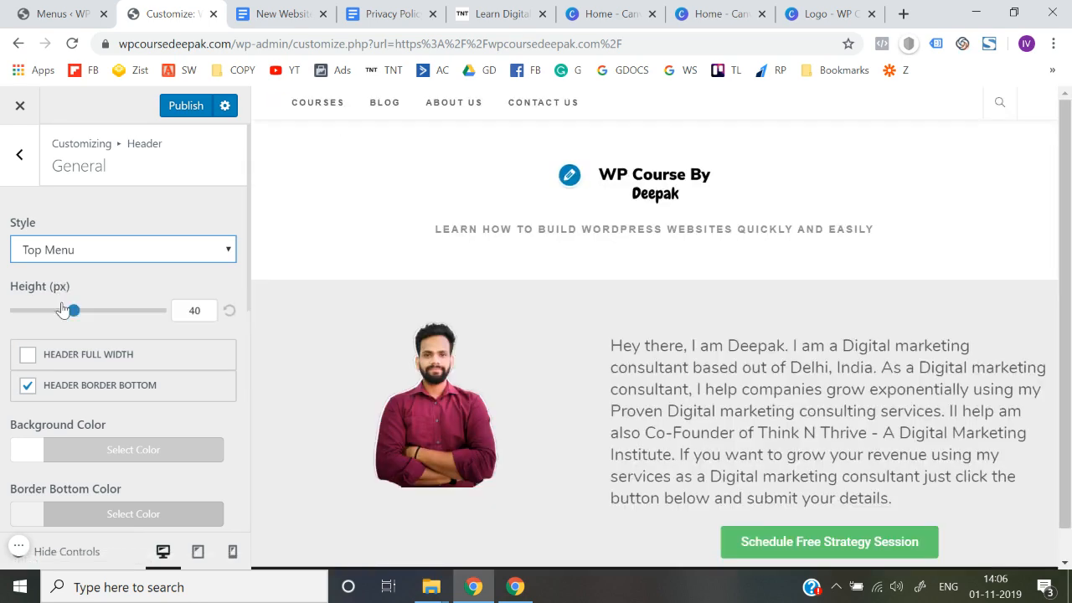
pyautogui.click(97, 249)
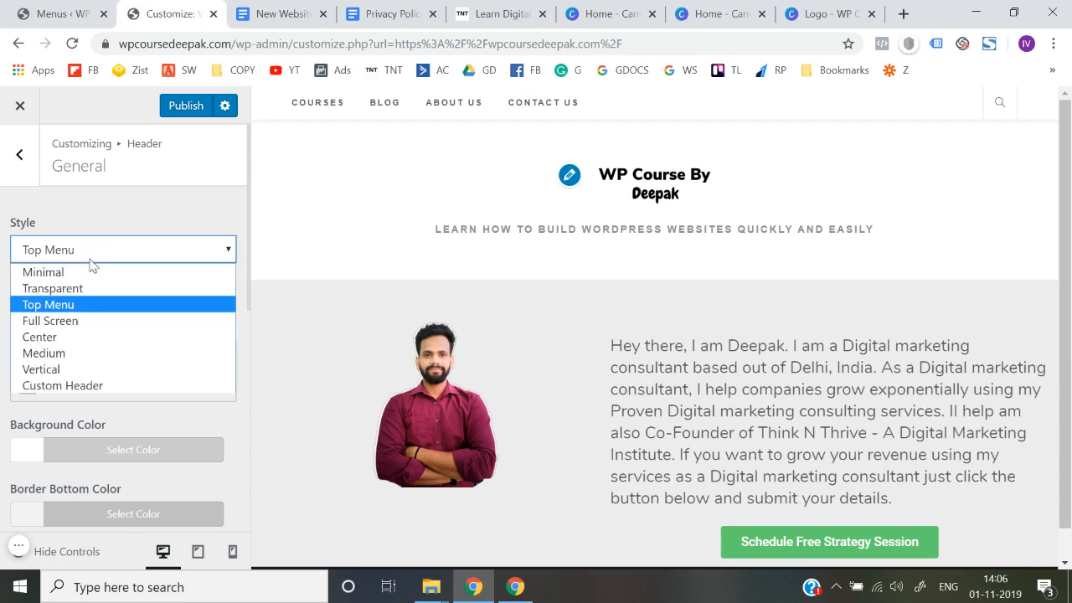
pyautogui.click(80, 322)
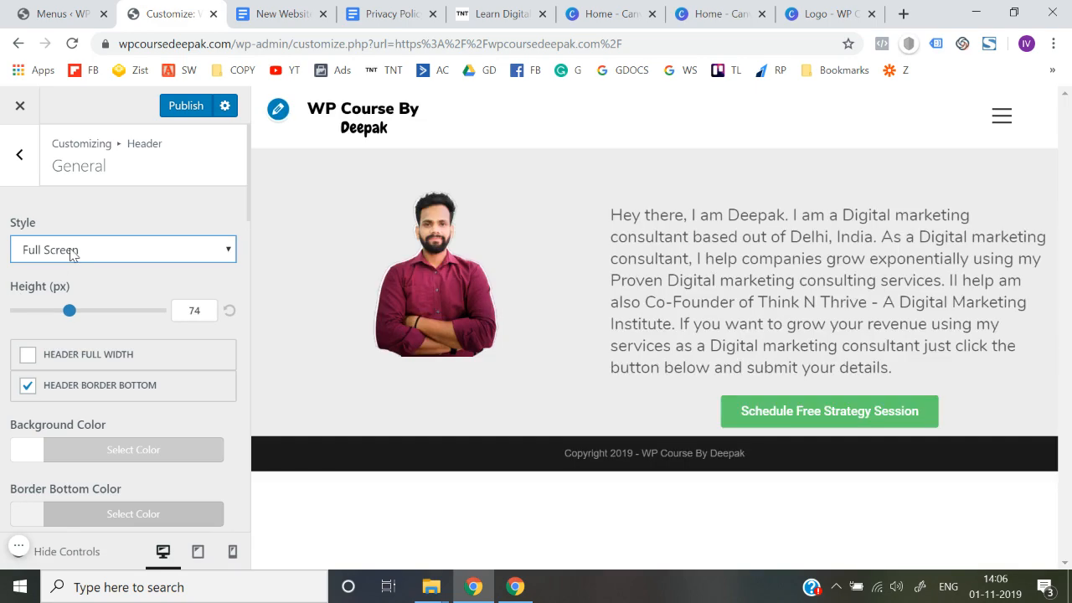
pyautogui.click(73, 251)
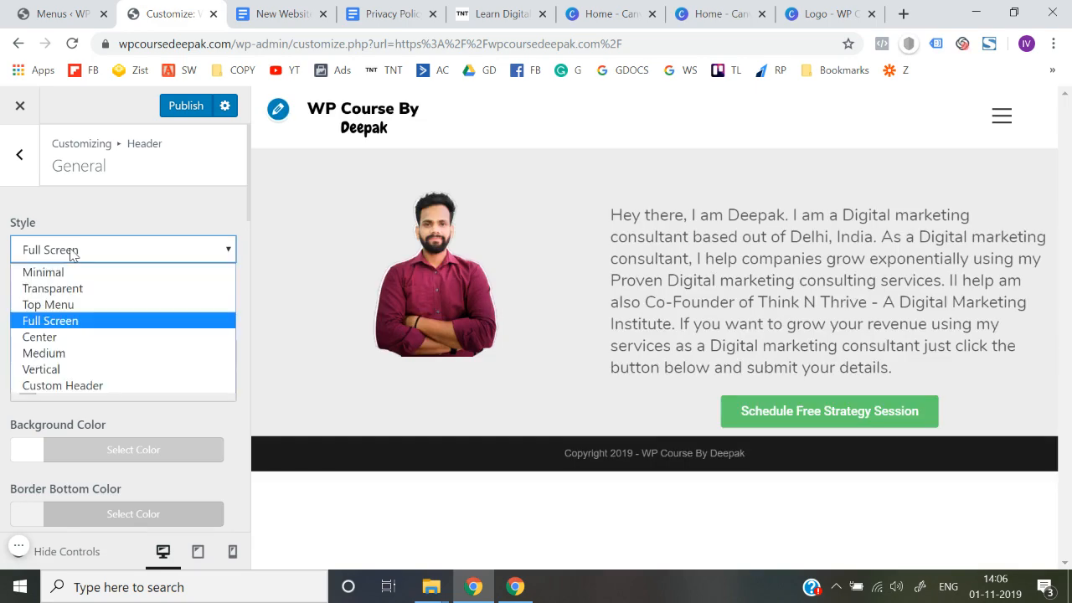
pyautogui.click(54, 339)
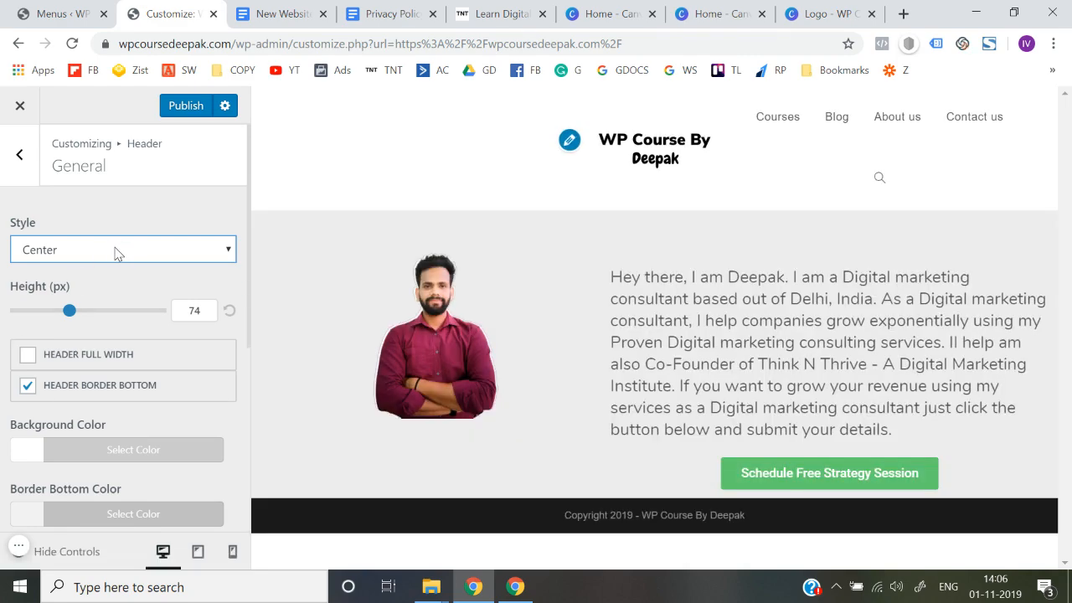
pyautogui.click(117, 252)
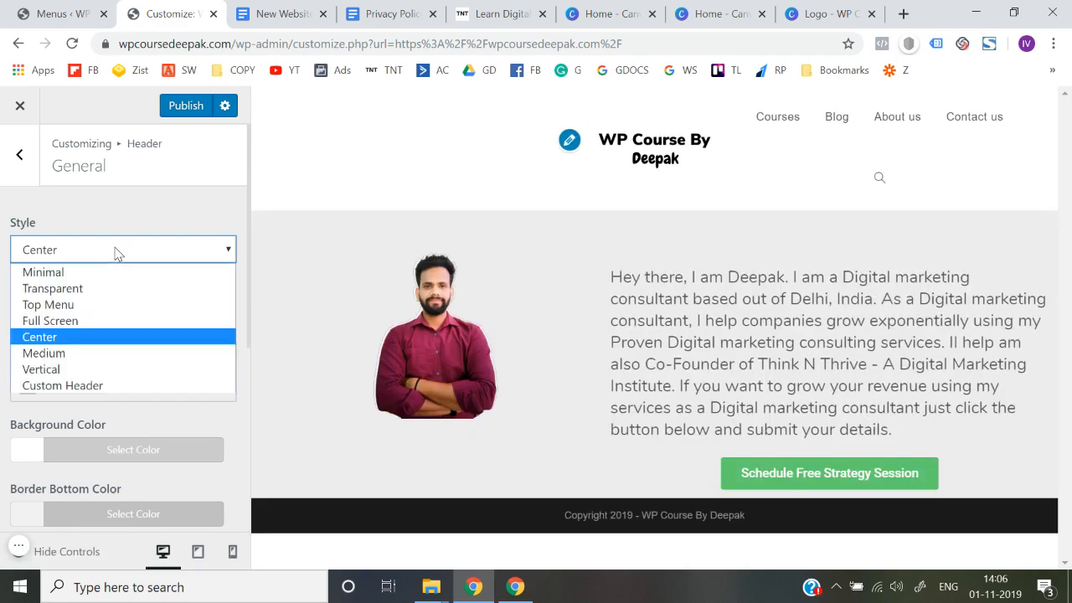
pyautogui.click(46, 353)
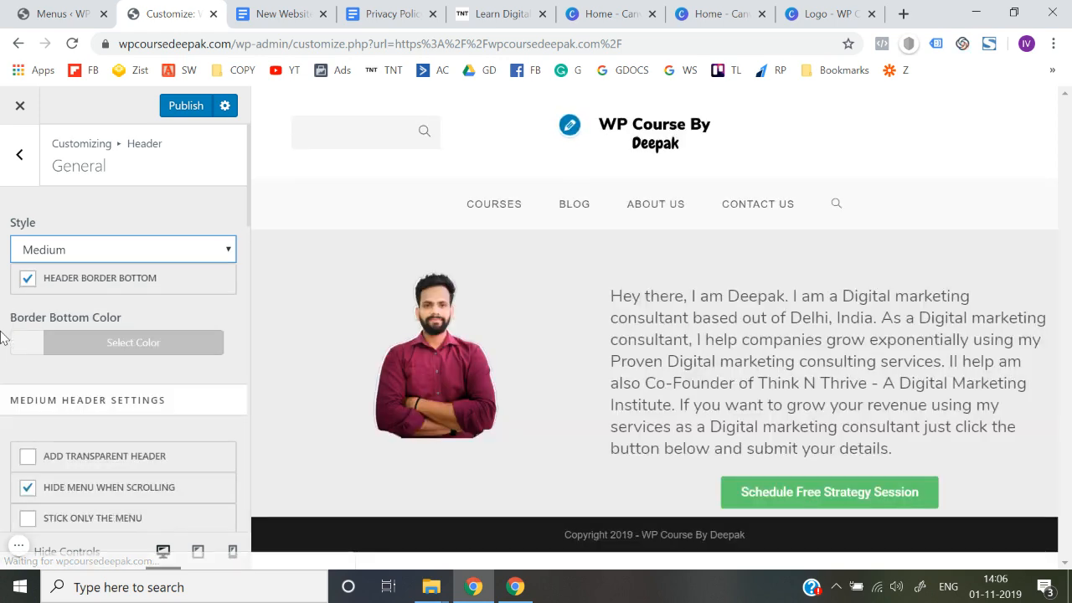
# Set the header style to Minimal, publish the customization, and return to the list of header settings
pyautogui.click(99, 252)
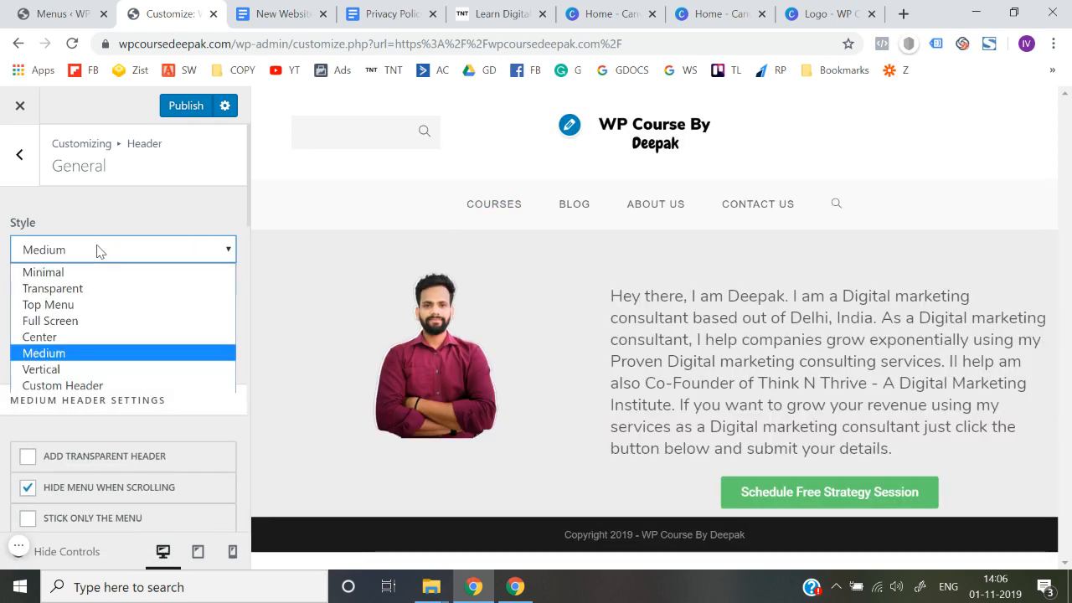
pyautogui.click(73, 279)
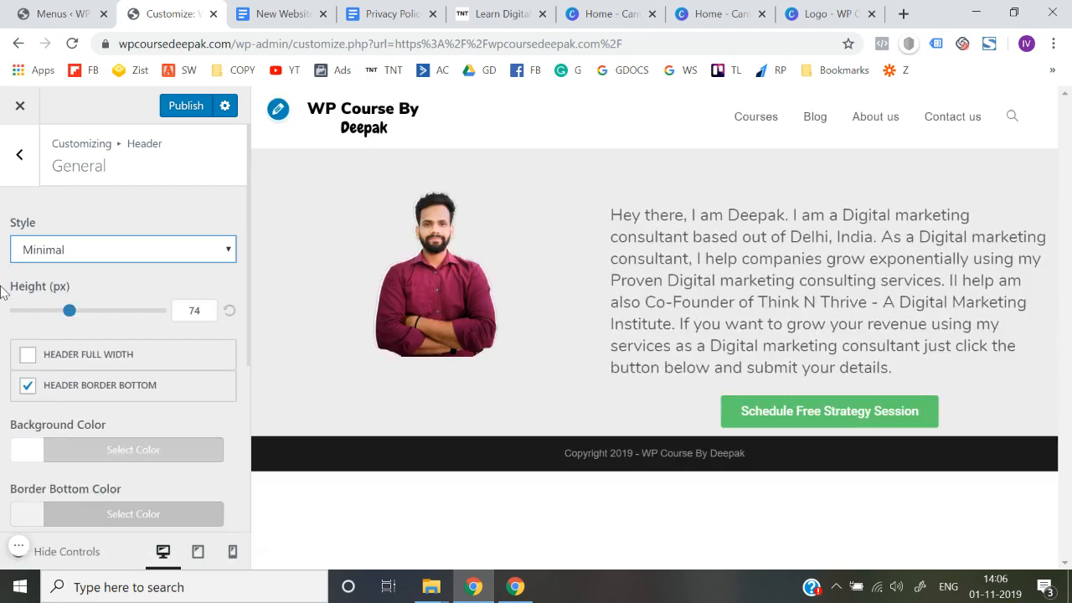
pyautogui.click(184, 107)
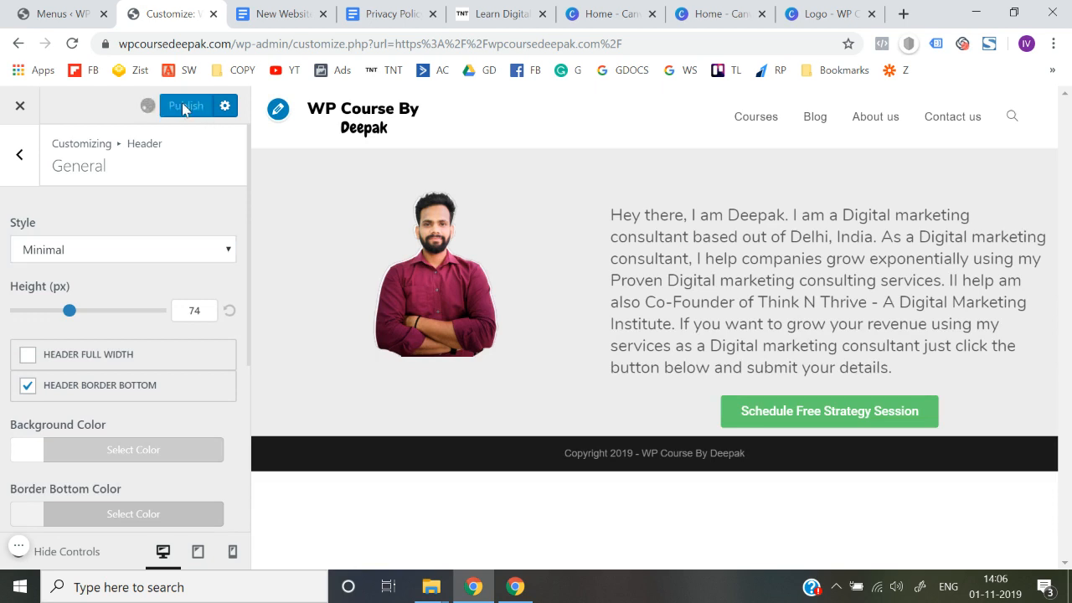
pyautogui.click(19, 160)
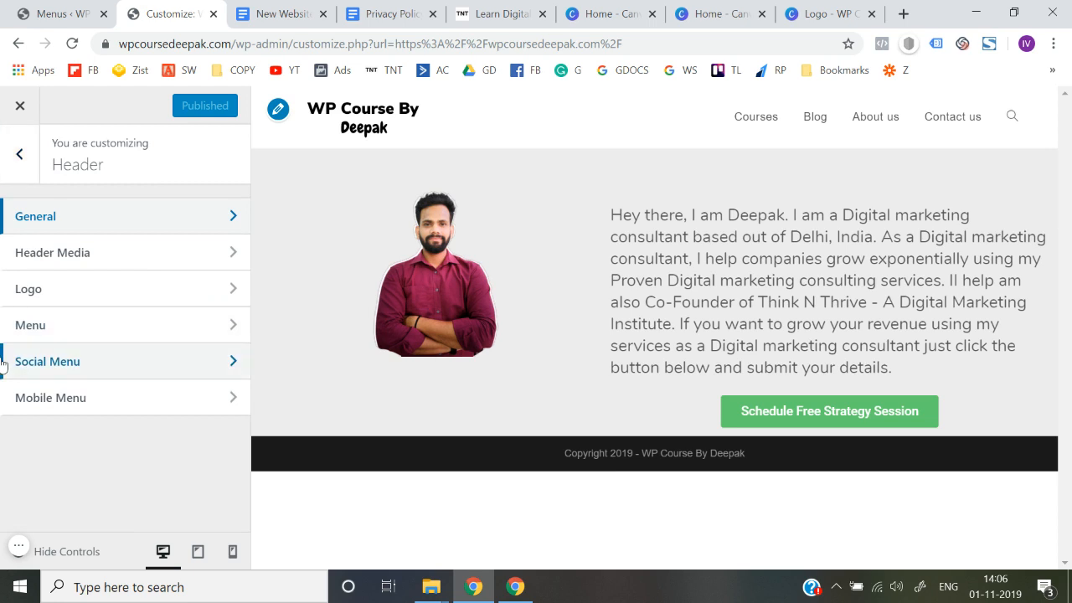
# Review the header's general settings and return to the main list of customization sections
pyautogui.click(19, 154)
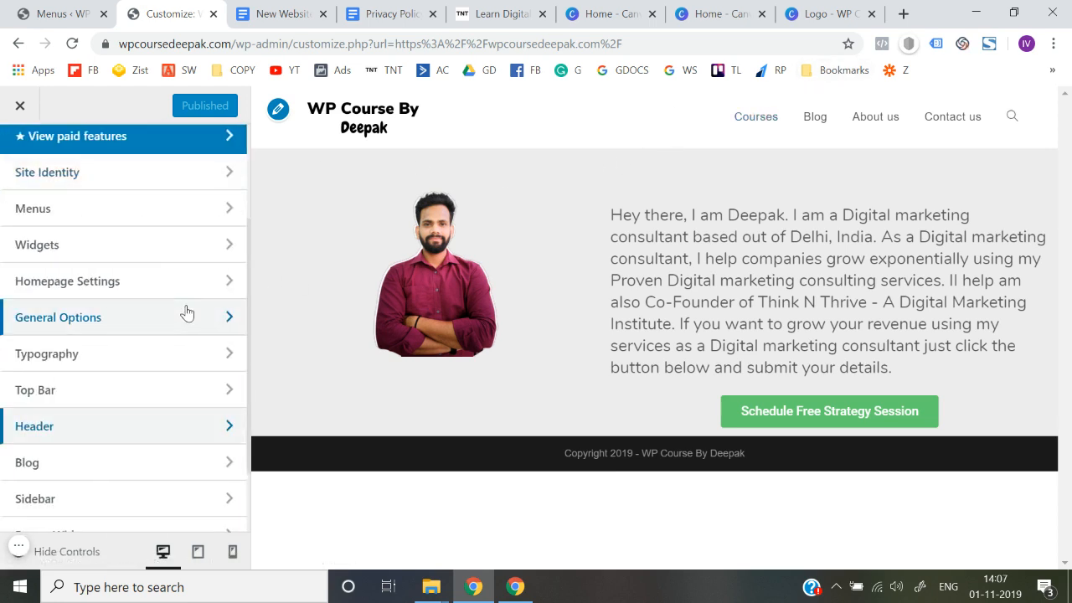
pyautogui.click(79, 427)
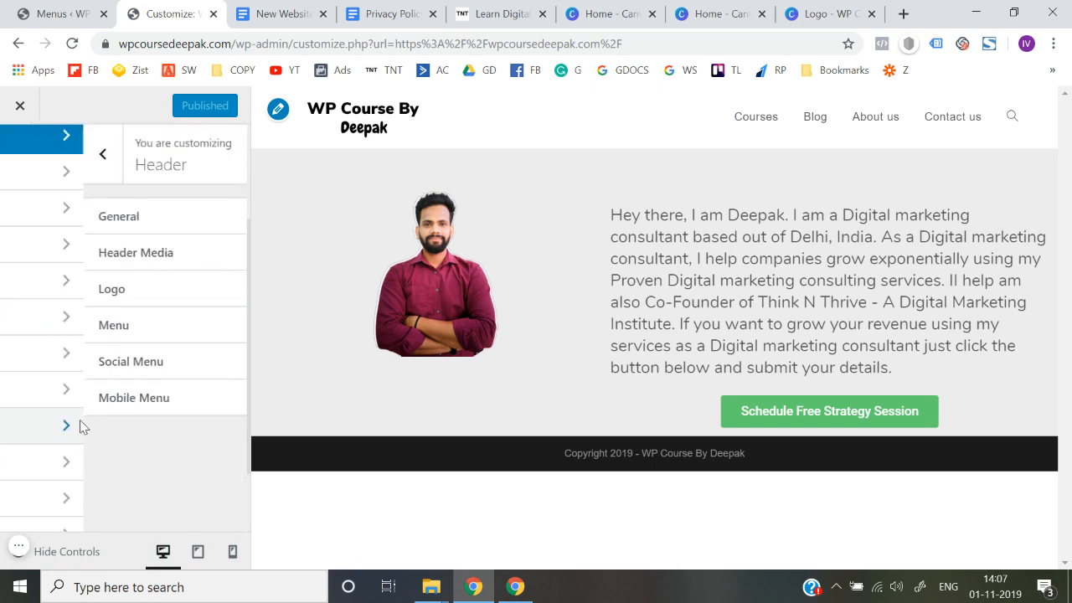
pyautogui.click(153, 227)
pyautogui.scroll(-4, 3, 368)
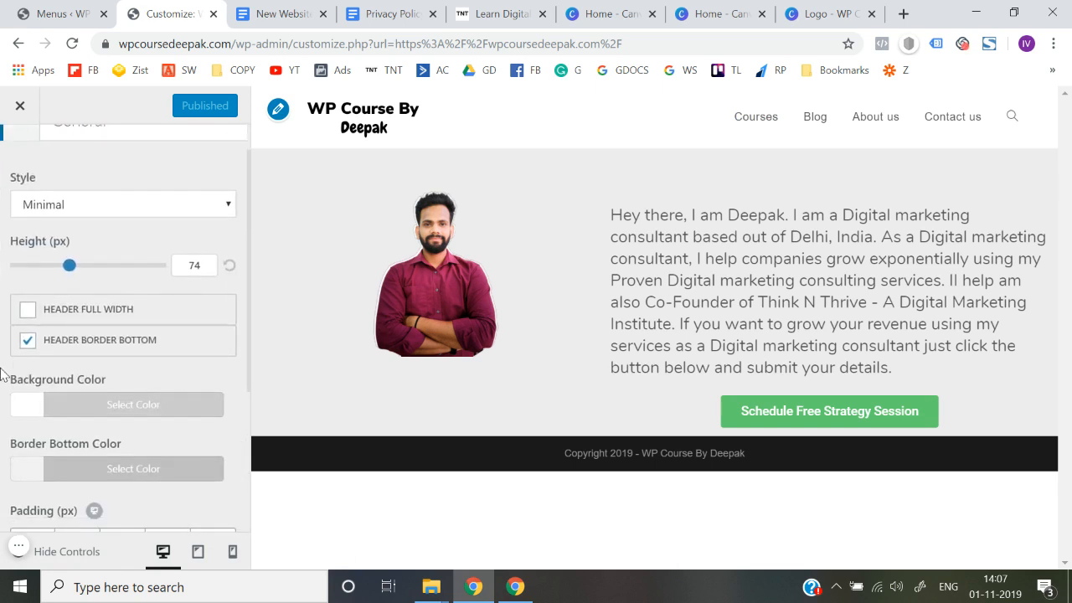
pyautogui.scroll(4, 32, 219)
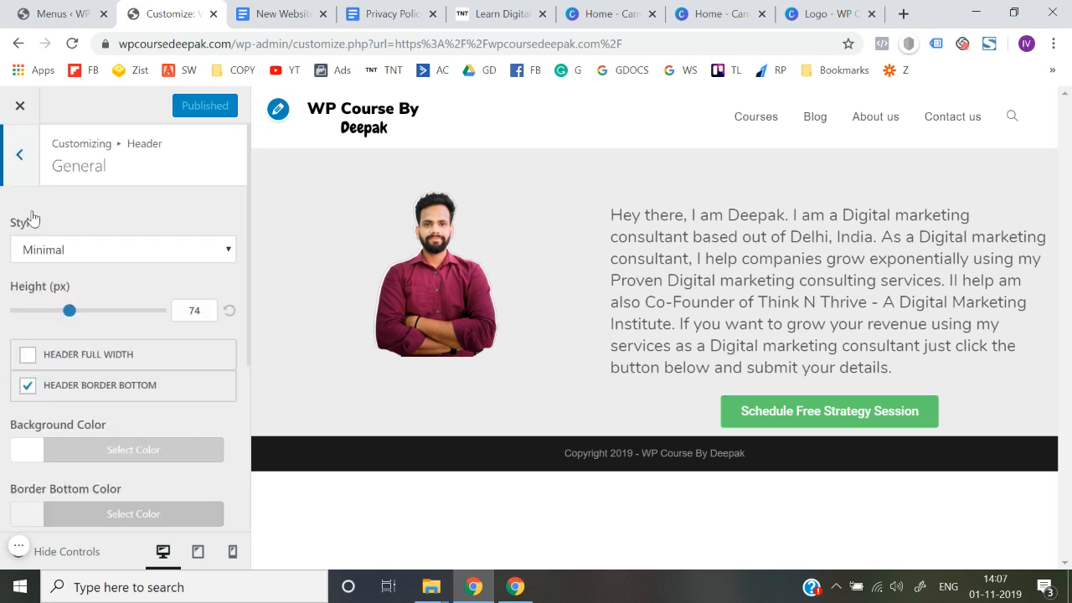
pyautogui.click(19, 158)
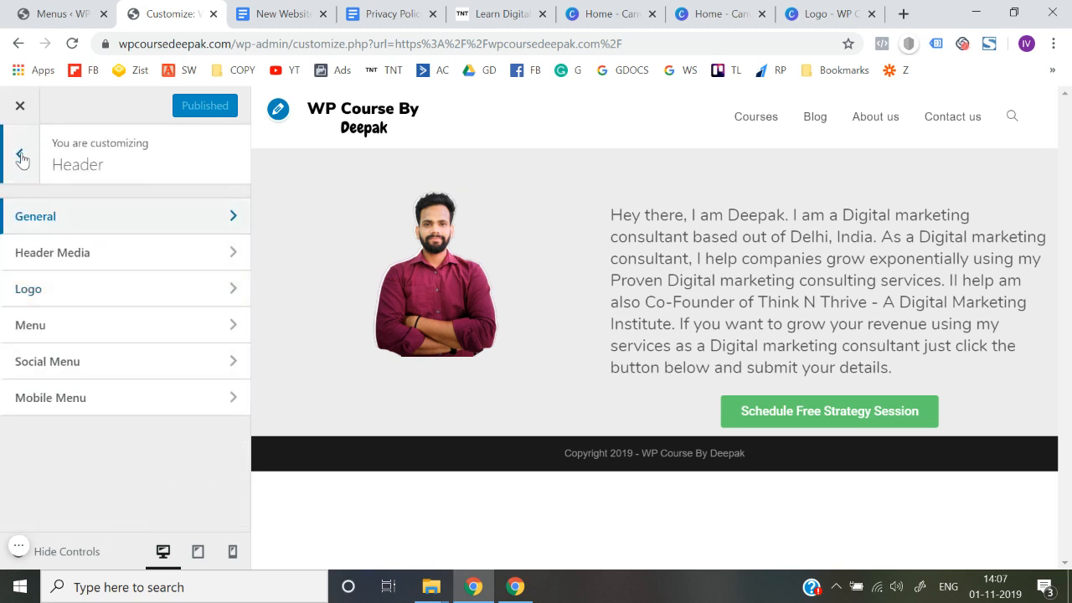
pyautogui.click(19, 154)
pyautogui.scroll(-3, 60, 333)
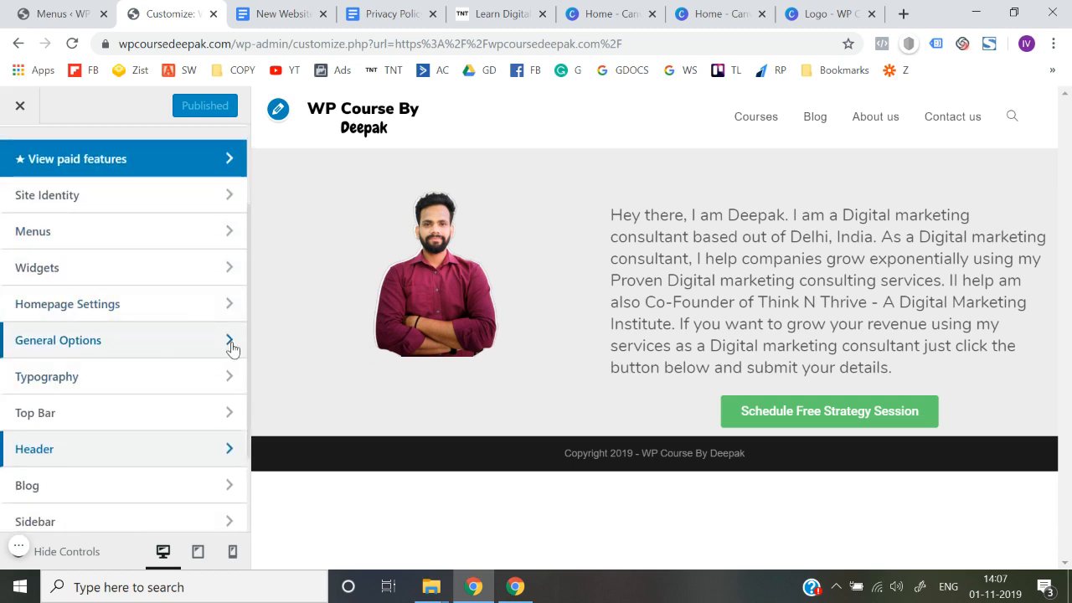
# Look through the General Settings and General Styling sections under General Options
pyautogui.click(175, 345)
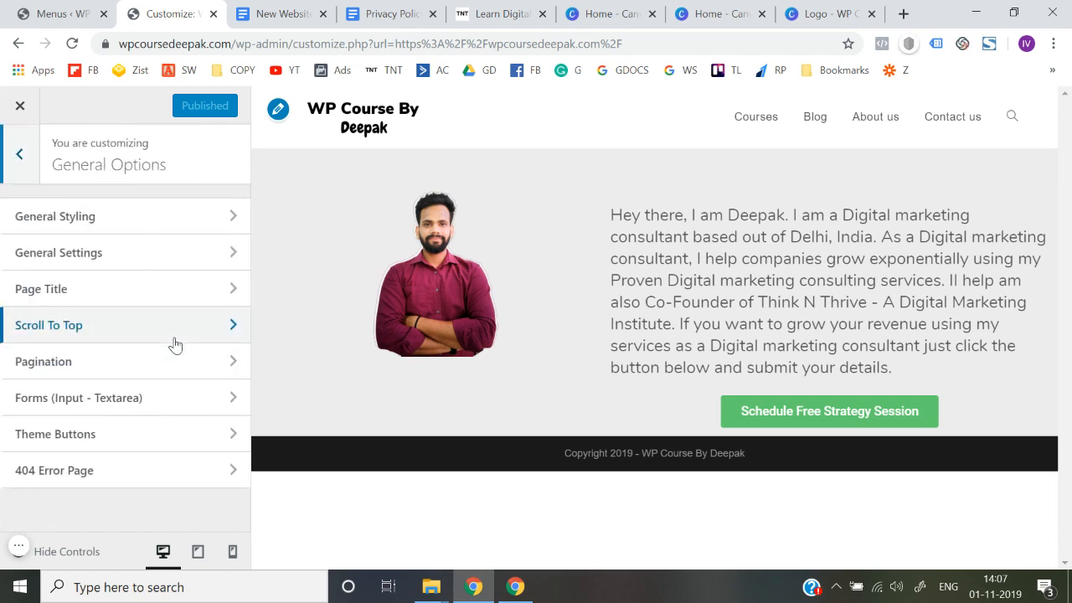
pyautogui.click(107, 264)
pyautogui.scroll(-4, 4, 358)
pyautogui.scroll(-7, 5, 358)
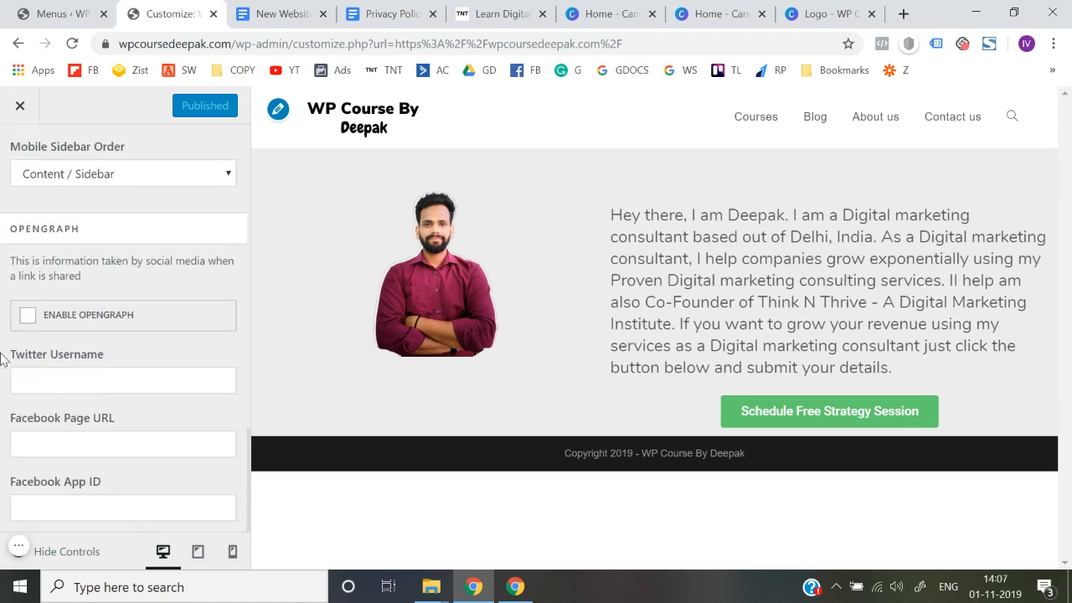
pyautogui.scroll(10, 4, 358)
pyautogui.click(19, 162)
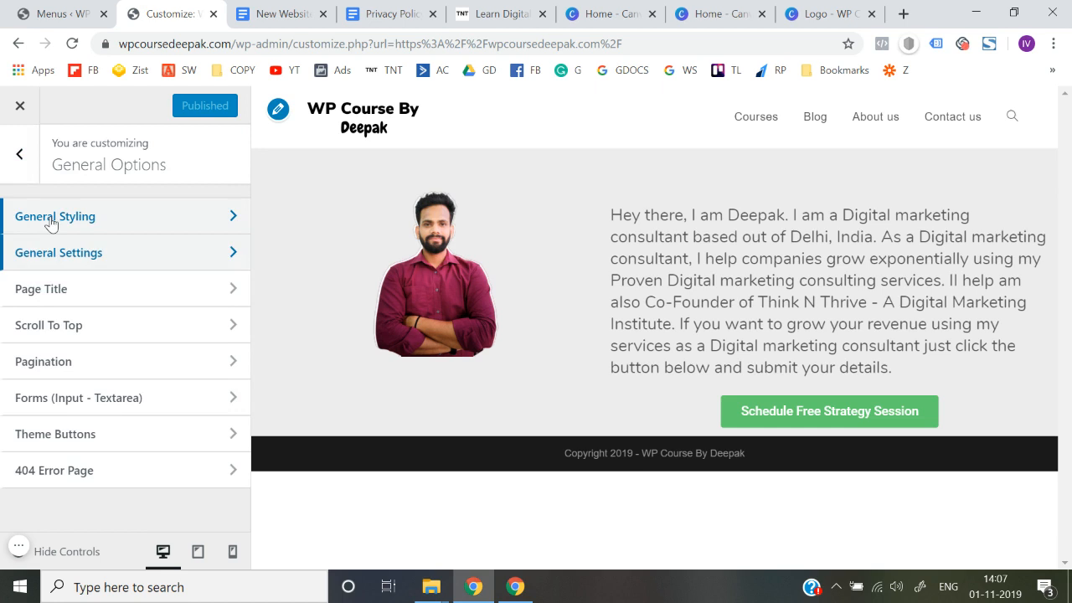
pyautogui.click(51, 218)
pyautogui.scroll(-4, 3, 381)
pyautogui.scroll(-1, 2, 381)
pyautogui.scroll(5, 2, 381)
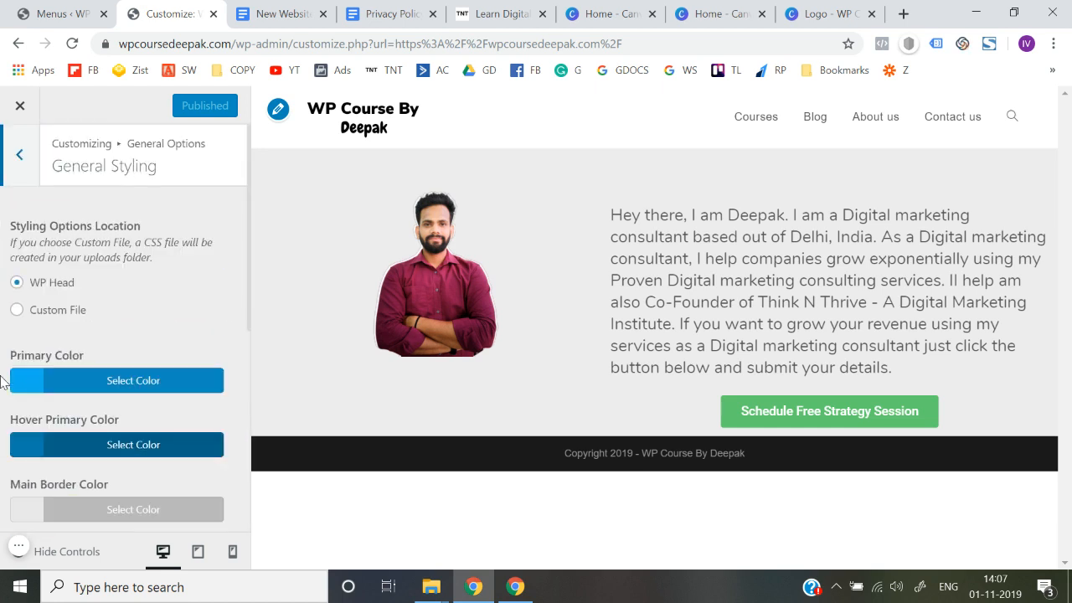
pyautogui.click(19, 155)
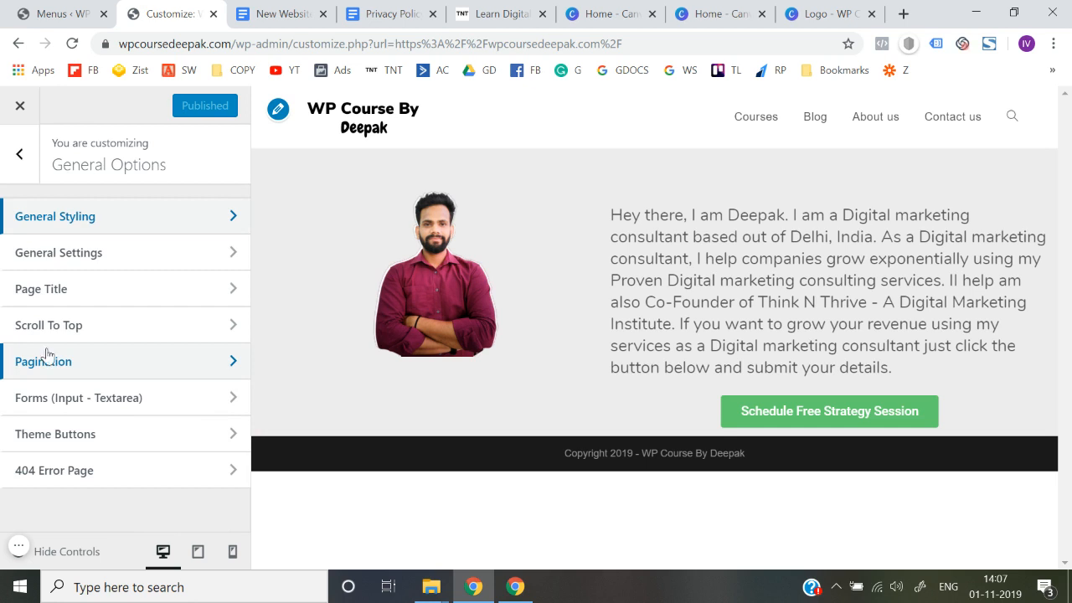
pyautogui.click(20, 156)
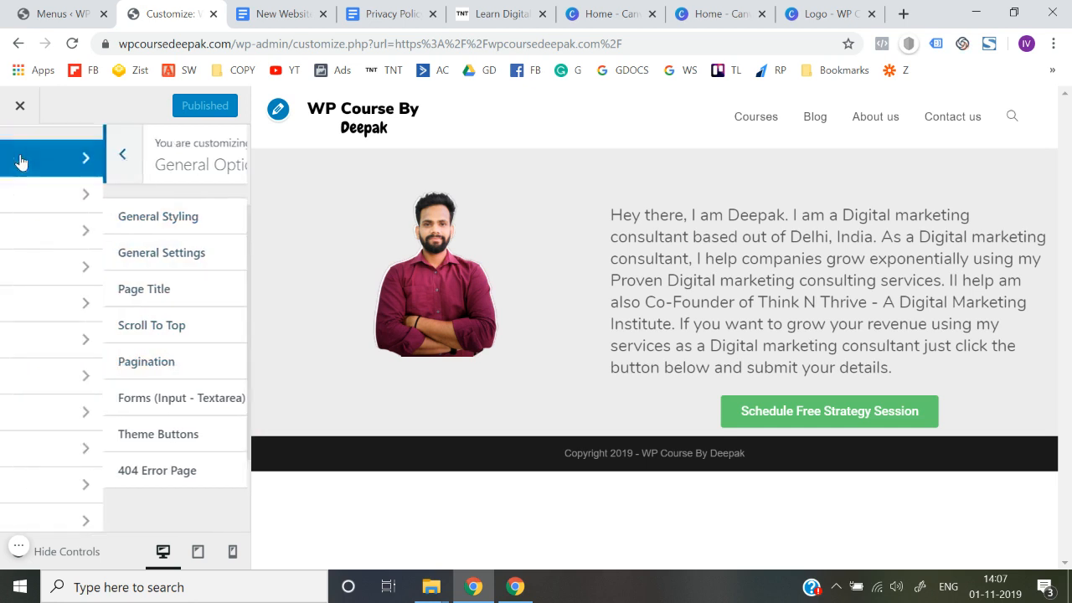
# Set the main menu's font family to Nunito in the typography settings
pyautogui.scroll(-1, 46, 338)
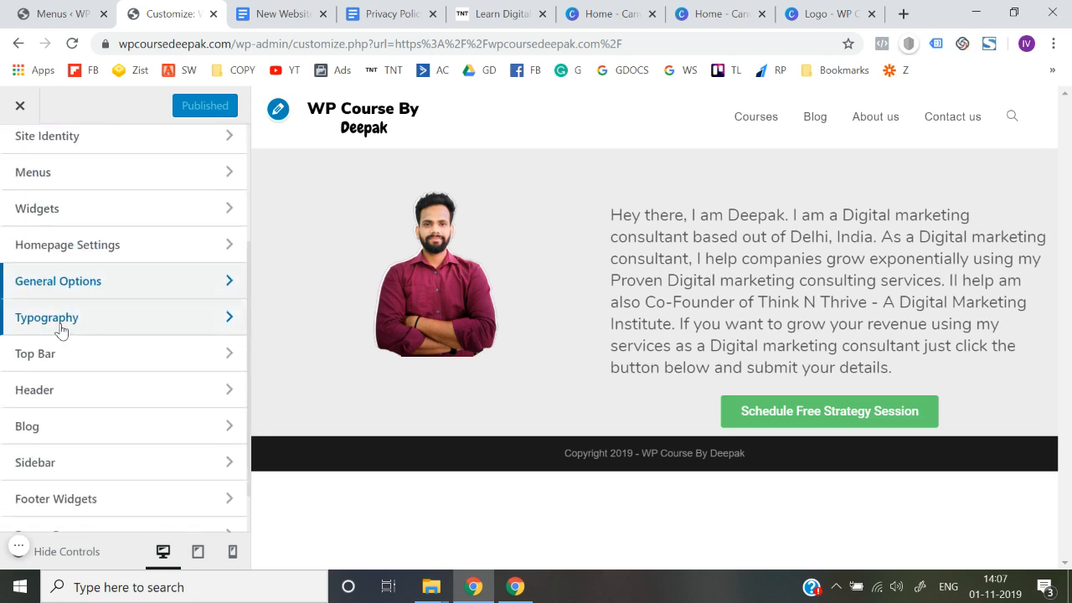
pyautogui.scroll(3, 60, 329)
pyautogui.scroll(-3, 60, 329)
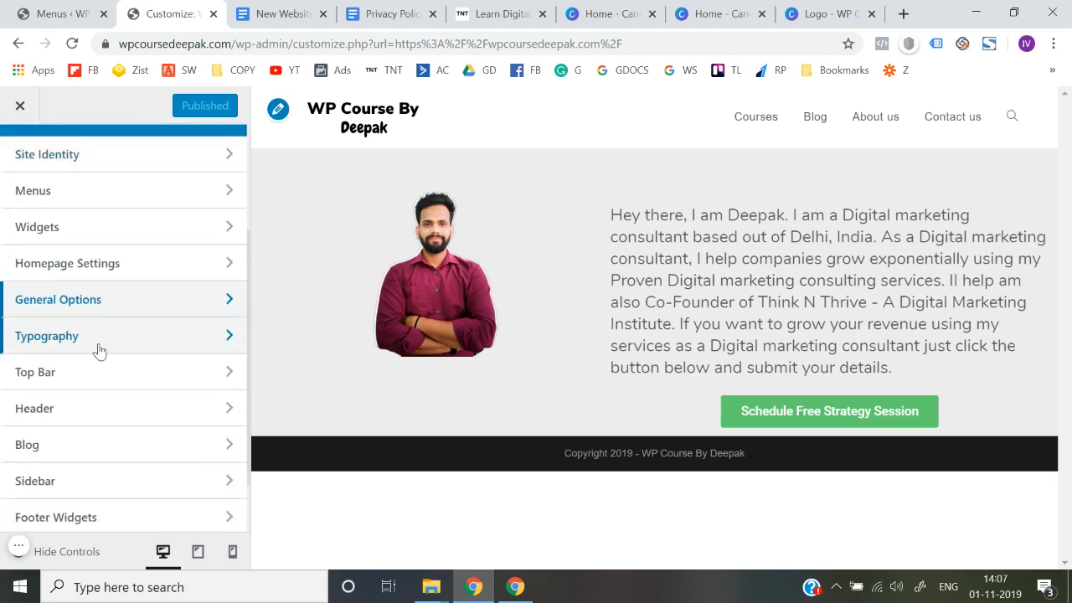
pyautogui.click(77, 346)
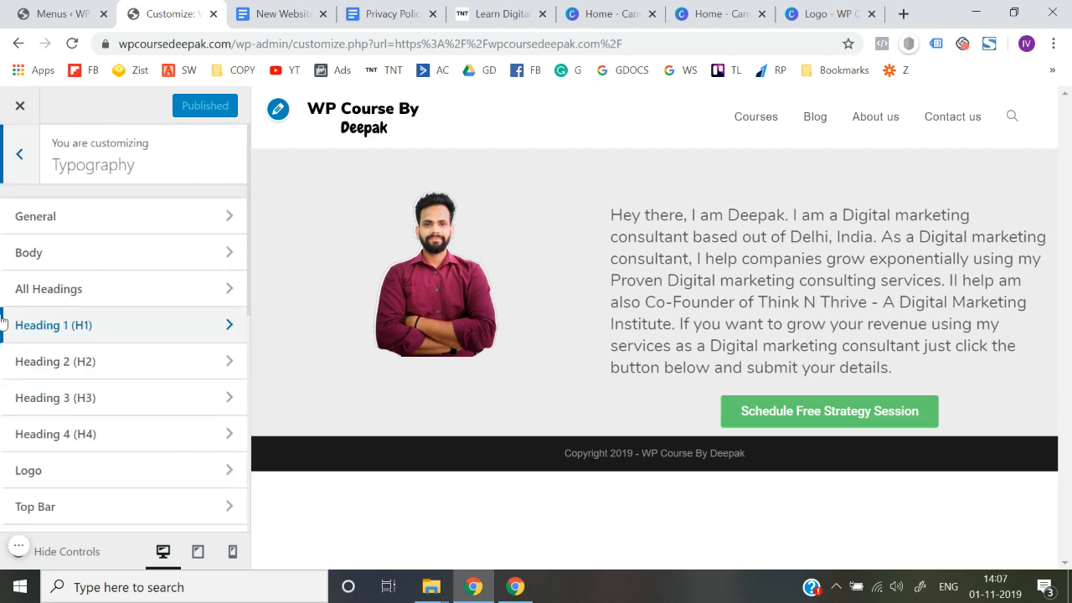
pyautogui.scroll(-2, 106, 469)
pyautogui.scroll(-2, 127, 387)
pyautogui.scroll(-1, 127, 391)
pyautogui.scroll(4, 126, 390)
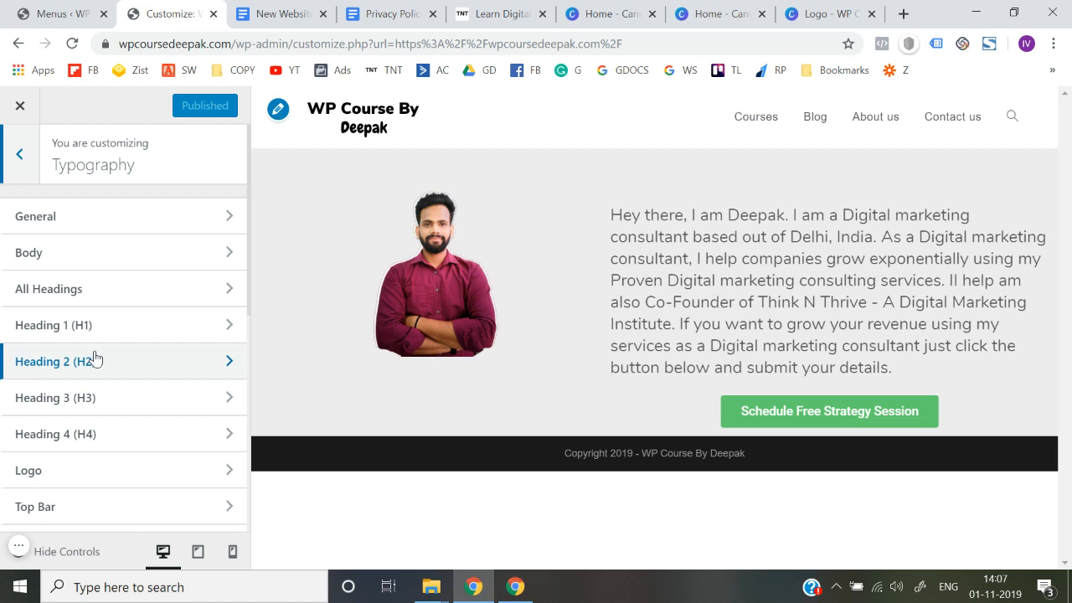
pyautogui.scroll(-3, 95, 358)
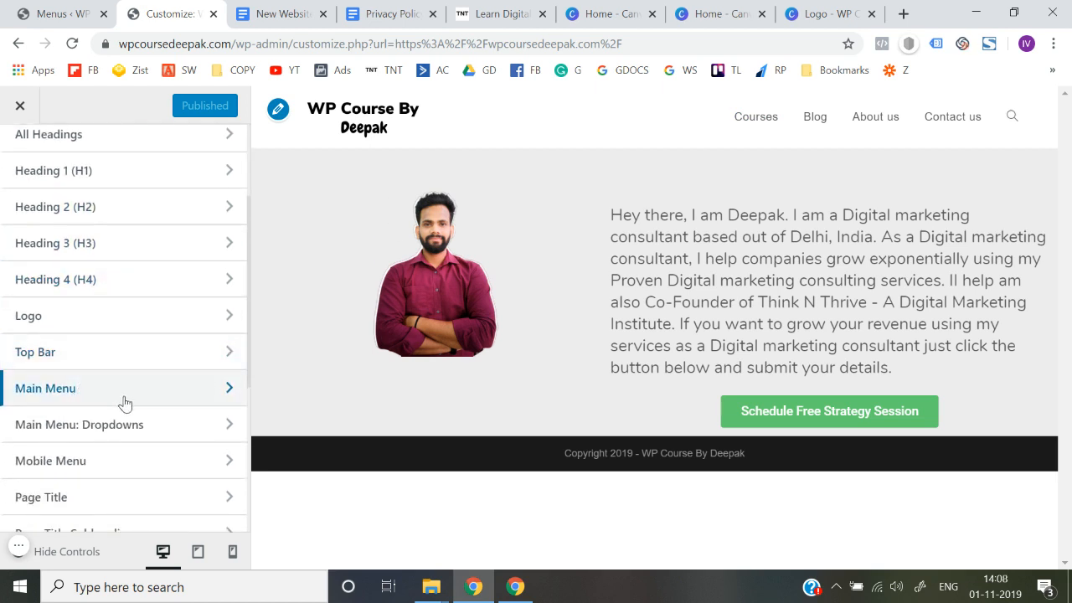
pyautogui.click(124, 404)
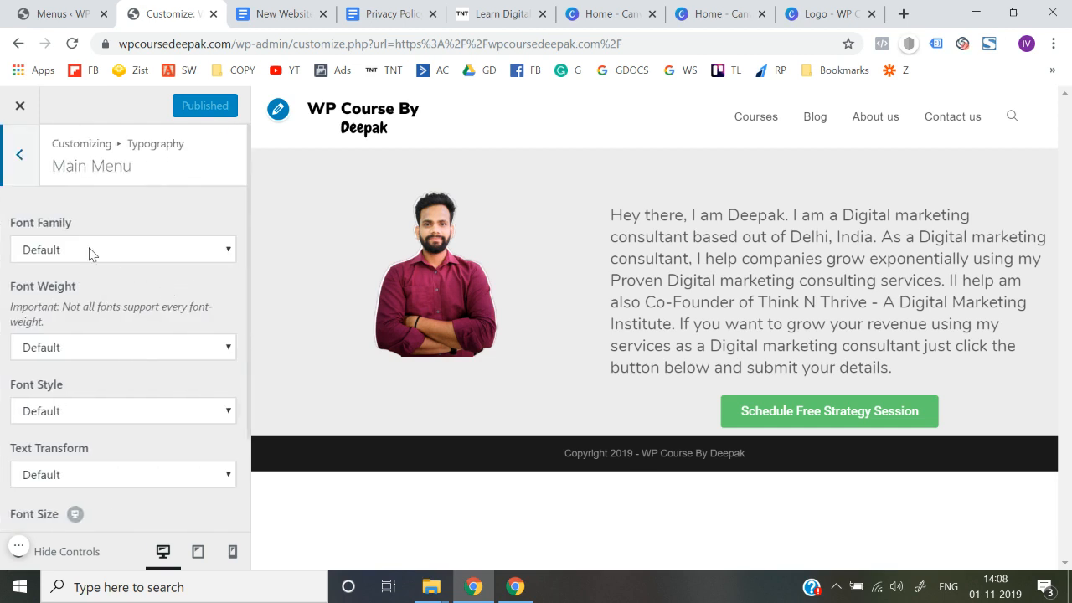
pyautogui.scroll(-1, 90, 251)
pyautogui.click(120, 234)
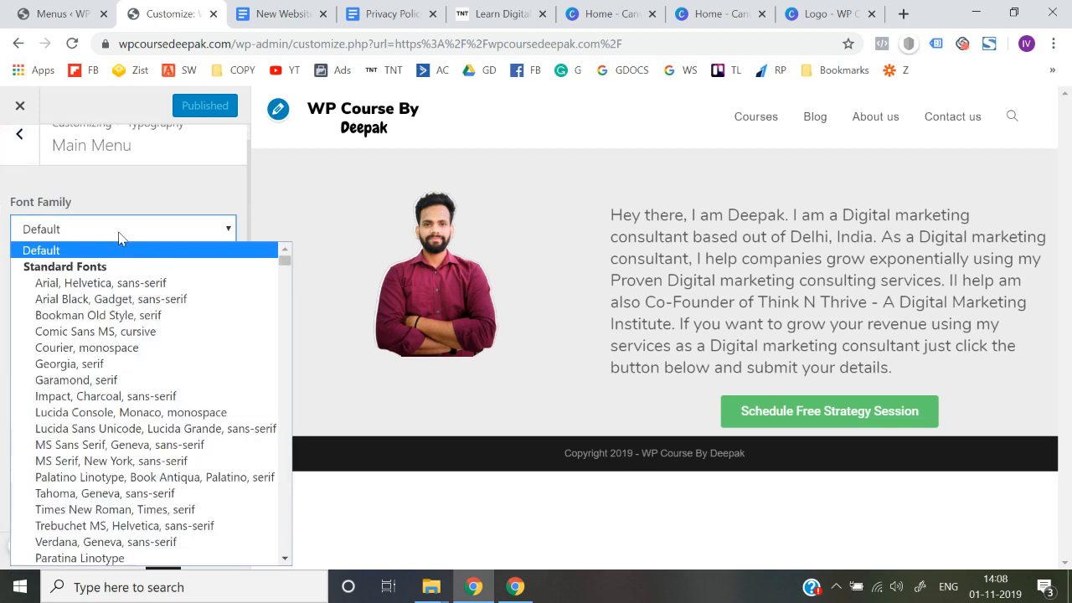
pyautogui.write('nun')
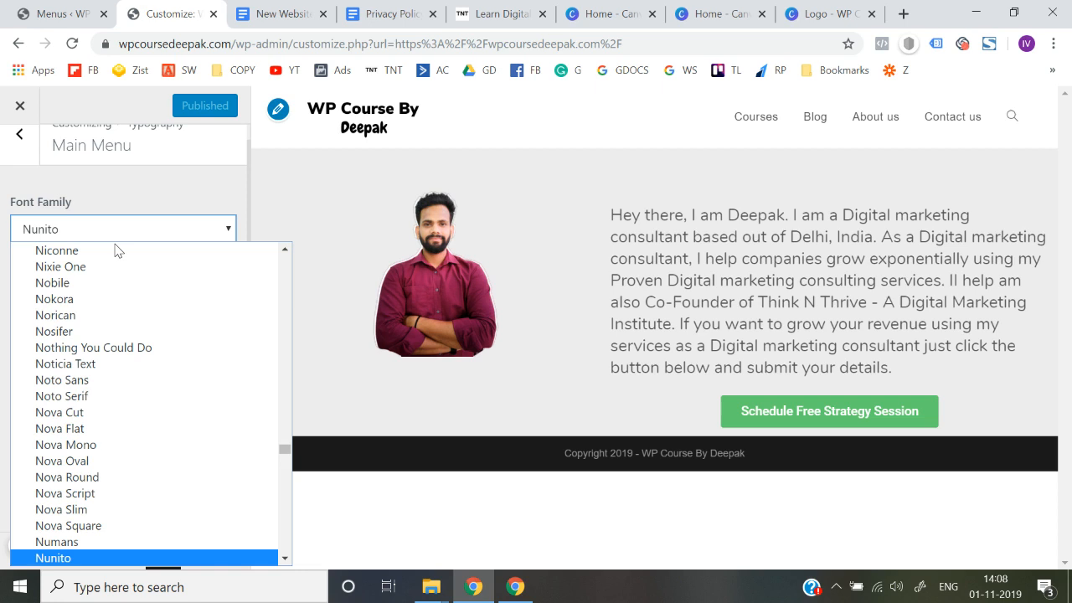
pyautogui.press('Return')
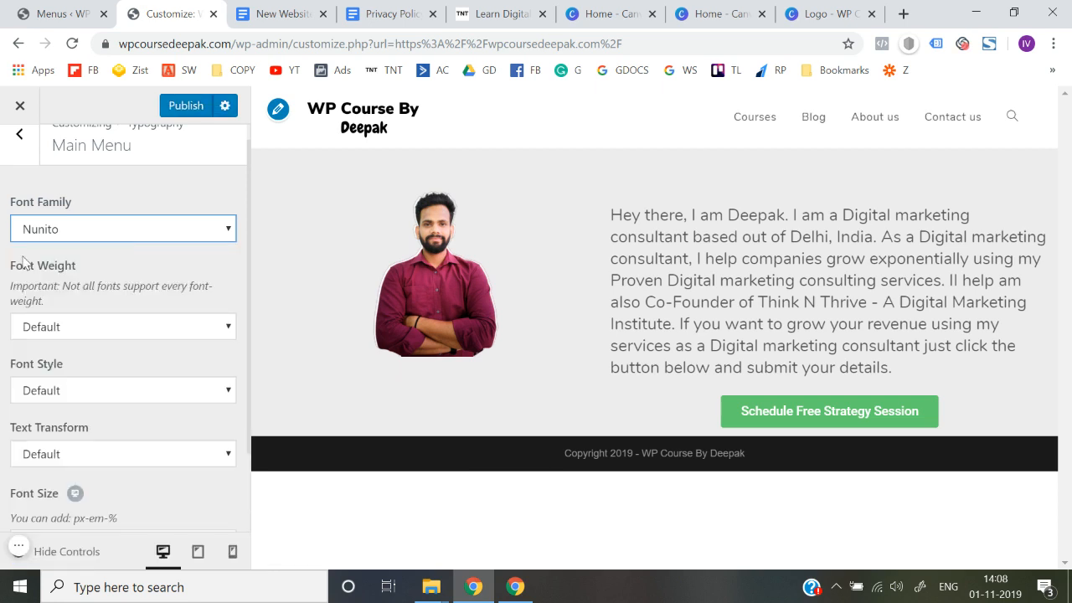
# Set the main menu's font style to Normal and its font size to 15px
pyautogui.scroll(-1, 4, 366)
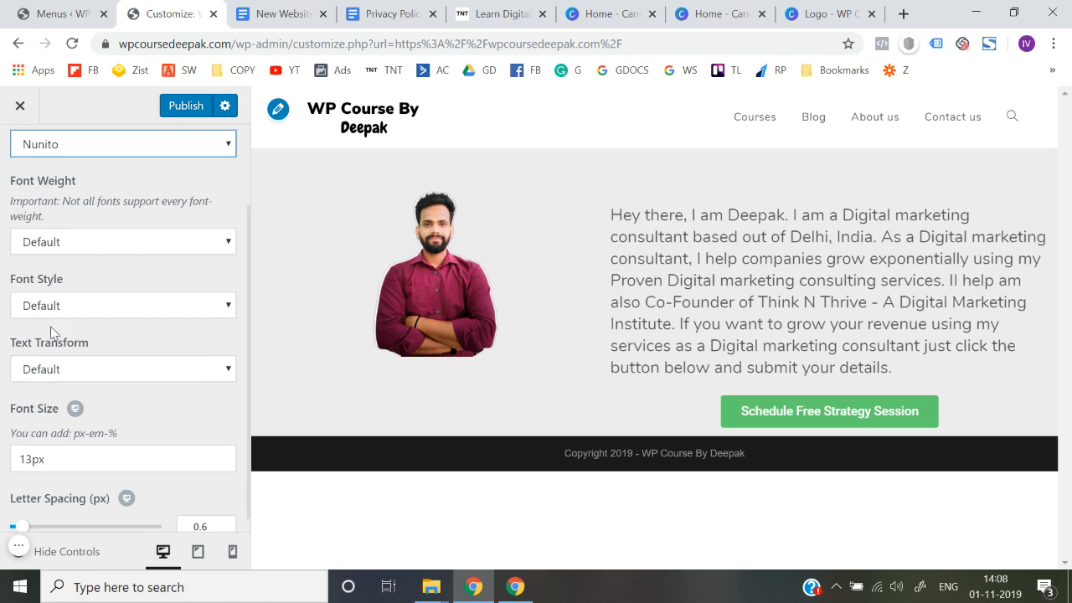
pyautogui.click(61, 306)
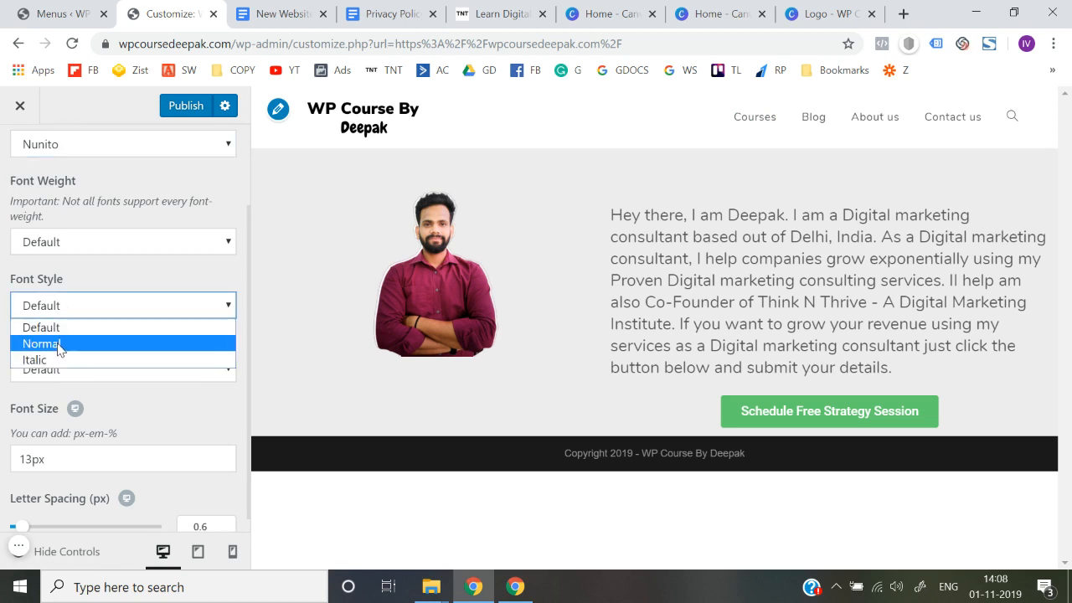
pyautogui.click(58, 344)
pyautogui.scroll(-1, 3, 360)
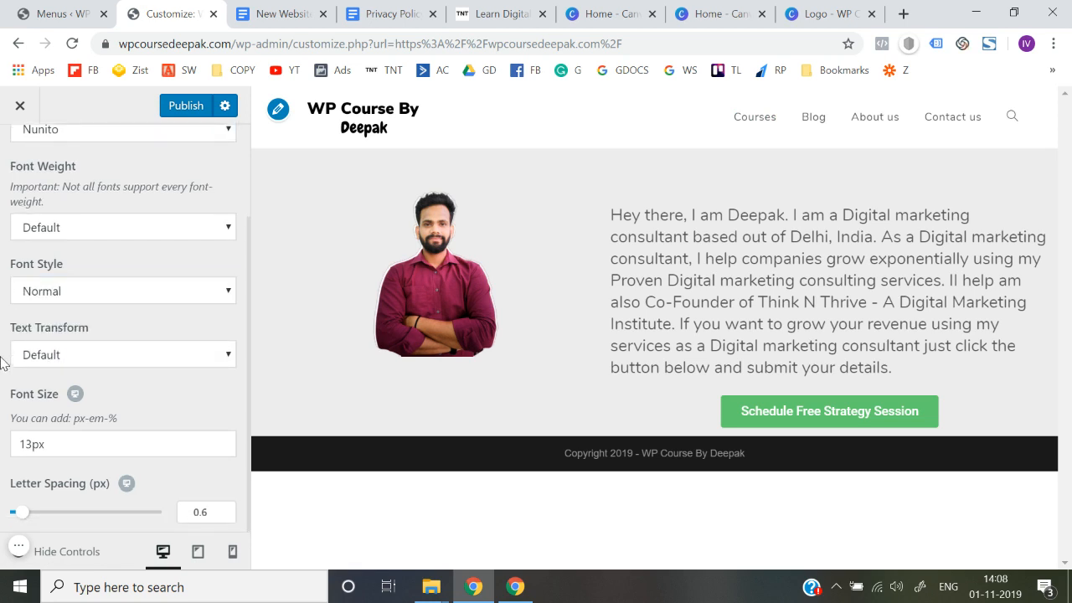
pyautogui.click(31, 446)
pyautogui.press('BackSpace')
pyautogui.write('5')
pyautogui.click(3, 421)
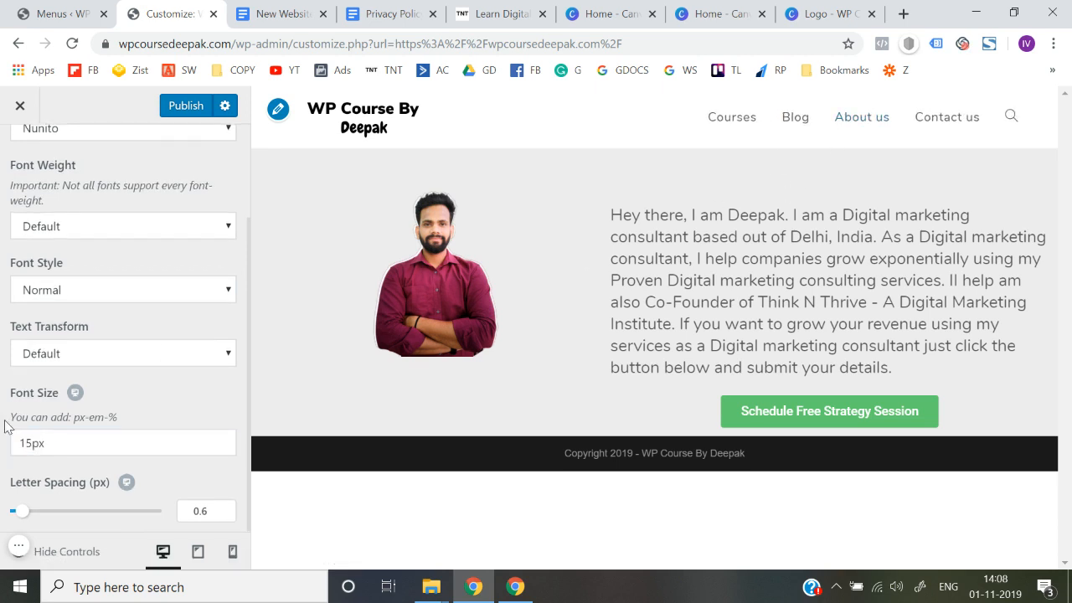
# Publish the main menu typography changes and exit the customizer to the live site
pyautogui.scroll(2, 4, 427)
pyautogui.click(186, 108)
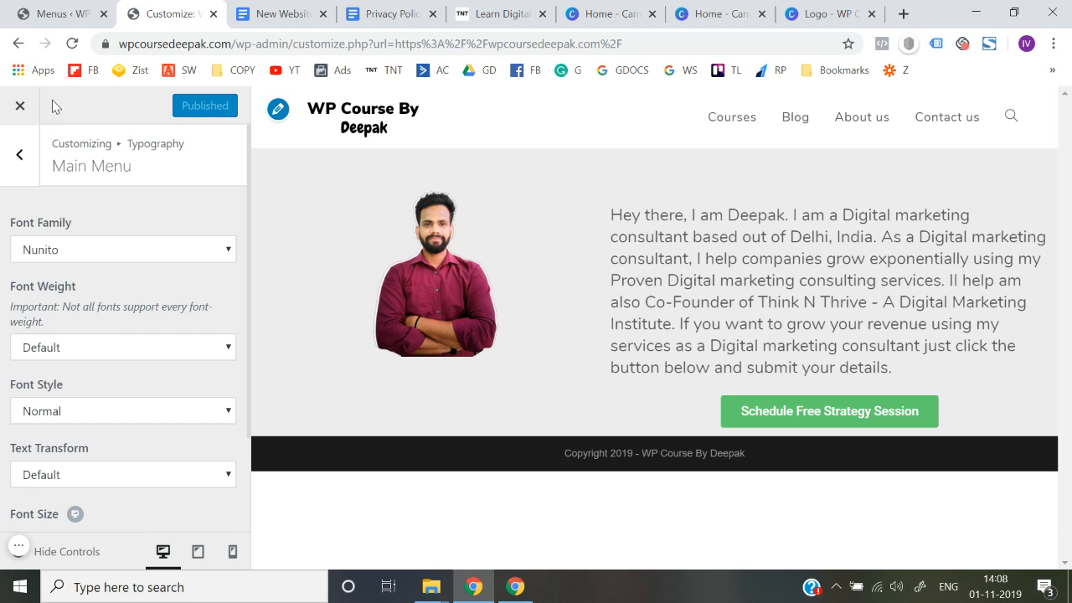
pyautogui.click(21, 122)
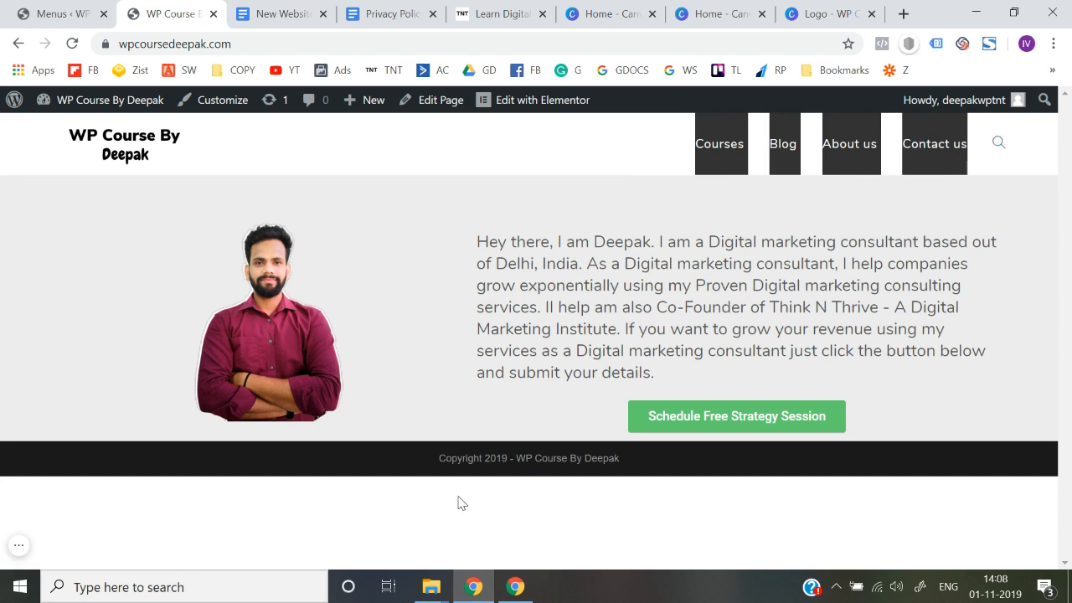
pyautogui.moveTo(444, 459); pyautogui.dragTo(624, 459)
pyautogui.click(720, 466)
pyautogui.moveTo(443, 455); pyautogui.dragTo(695, 469)
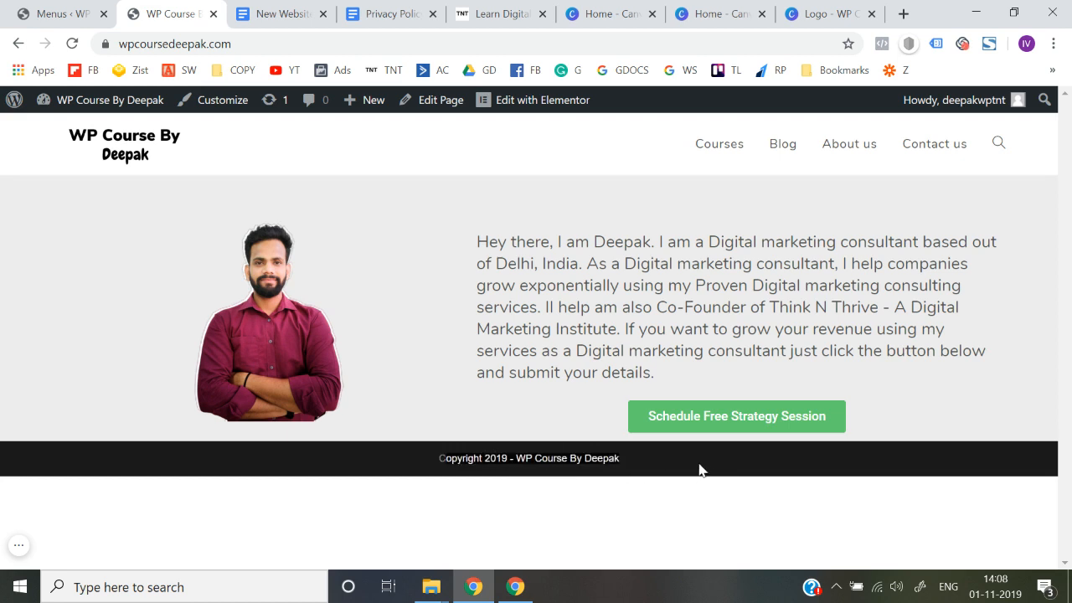
pyautogui.click(705, 467)
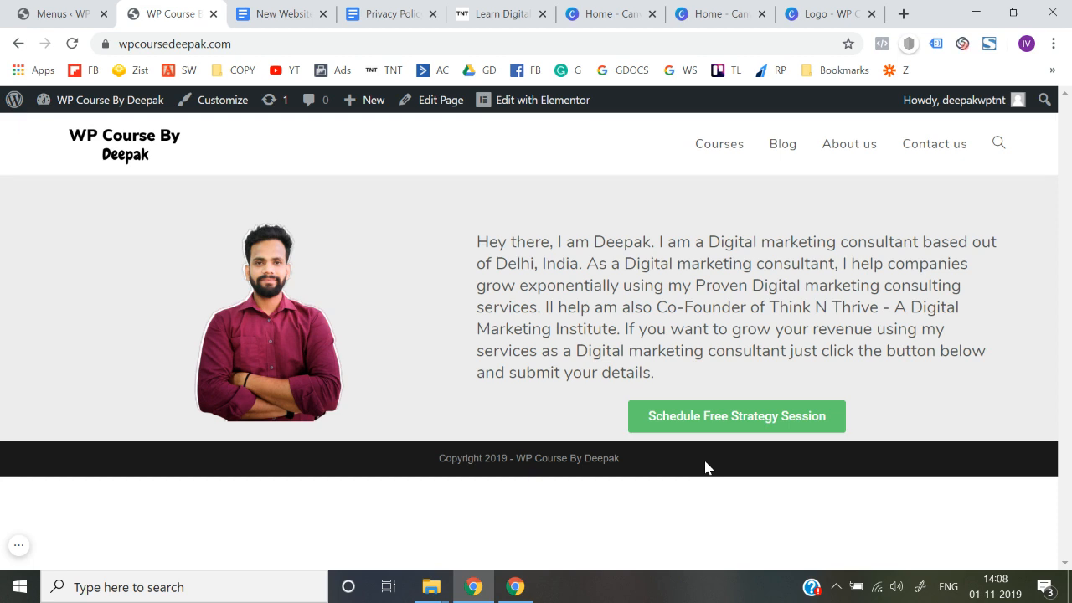
pyautogui.moveTo(444, 465); pyautogui.dragTo(634, 462)
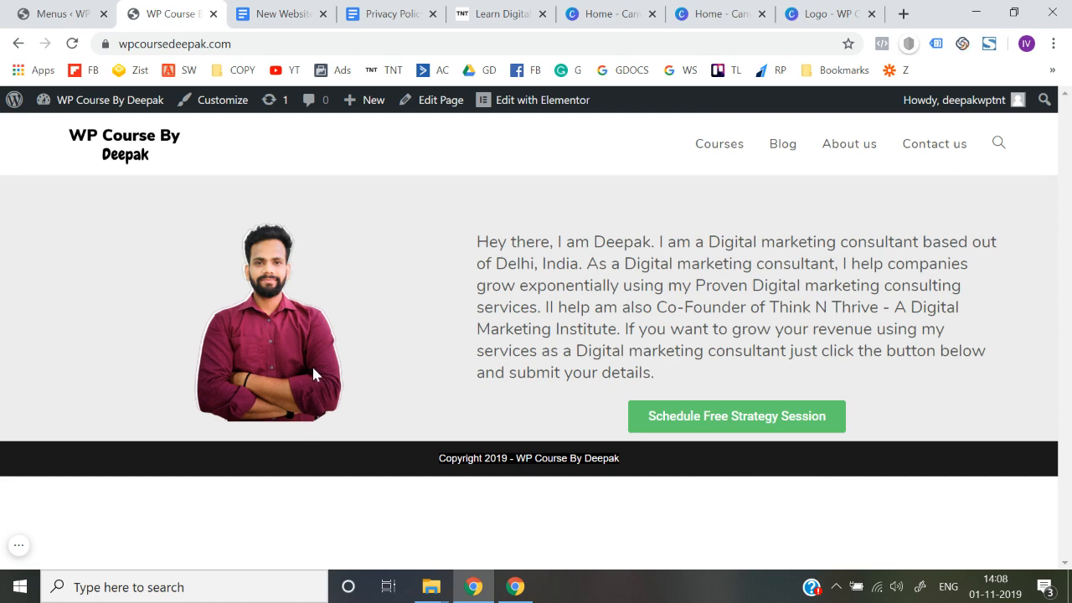
# Create a new page titled "Privacy Policy" from the site dashboard and publish it
pyautogui.moveTo(148, 108)
pyautogui.click(67, 132)
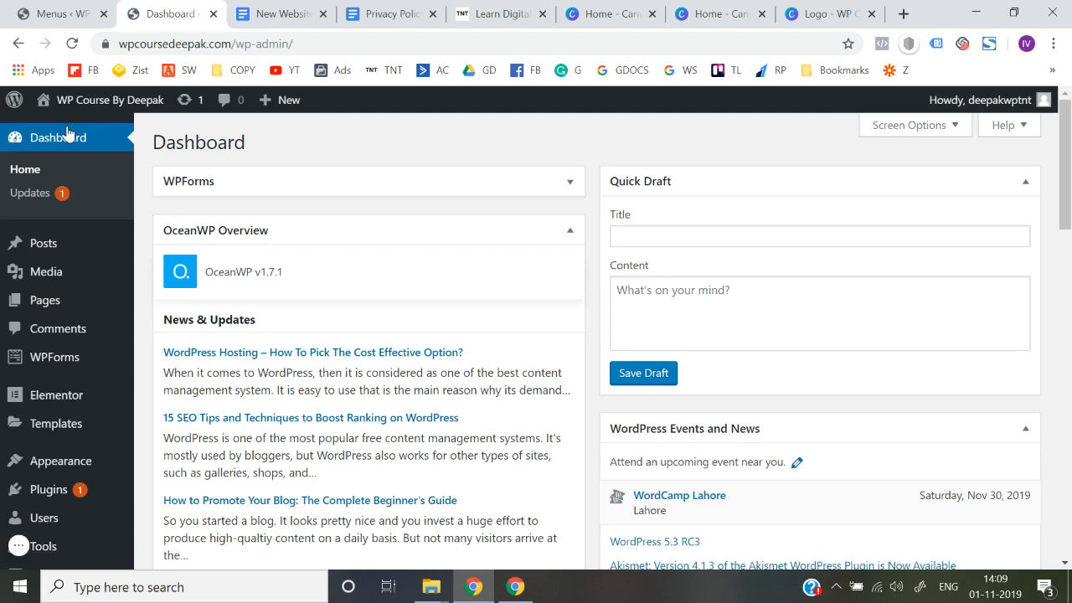
pyautogui.moveTo(67, 304)
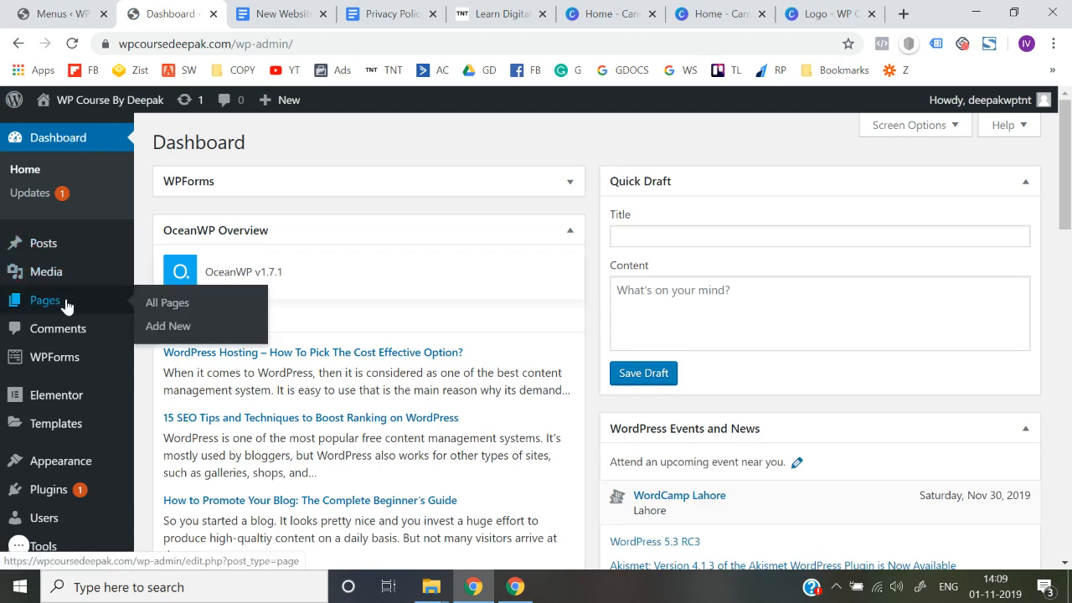
pyautogui.click(176, 332)
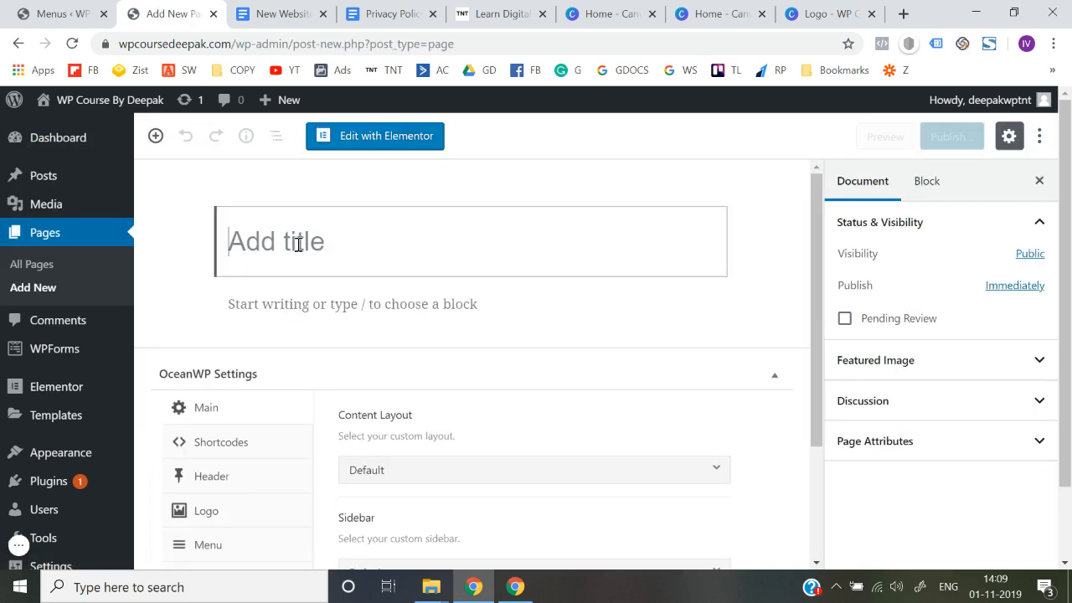
pyautogui.write('Pricay')
pyautogui.write('vacy Polic')
pyautogui.write('y')
pyautogui.click(948, 138)
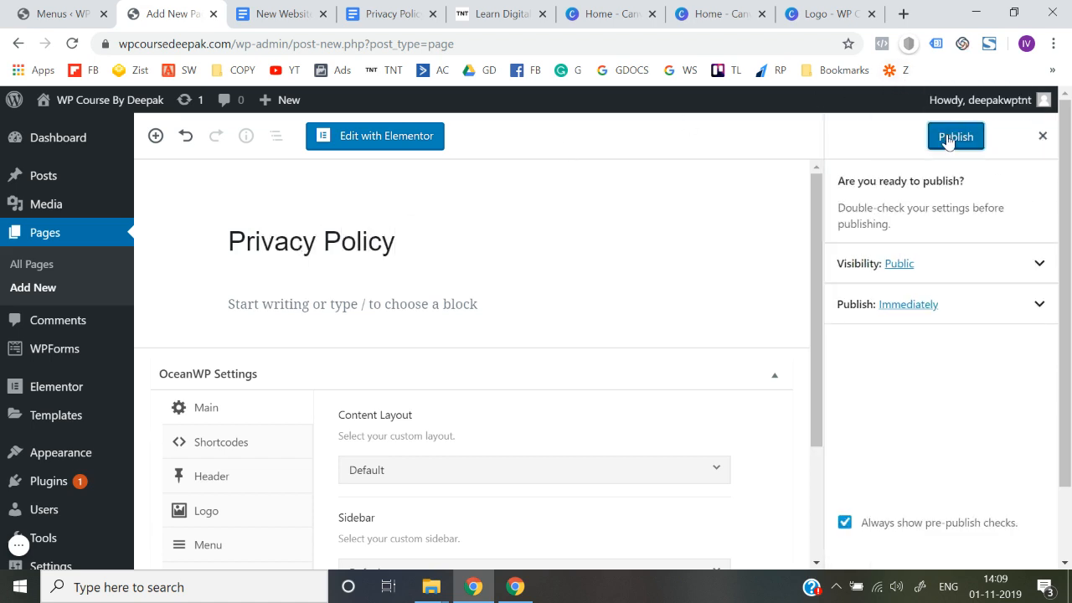
pyautogui.click(948, 138)
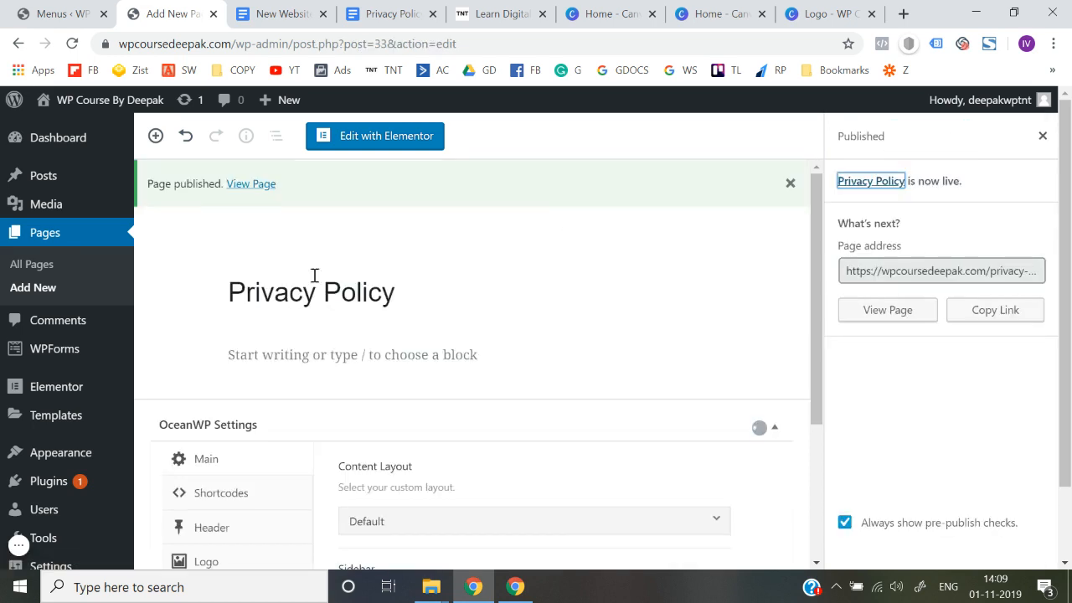
# Create a new navigation menu named "Footer menu"
pyautogui.moveTo(130, 345)
pyautogui.scroll(-1, 130, 345)
pyautogui.moveTo(79, 394)
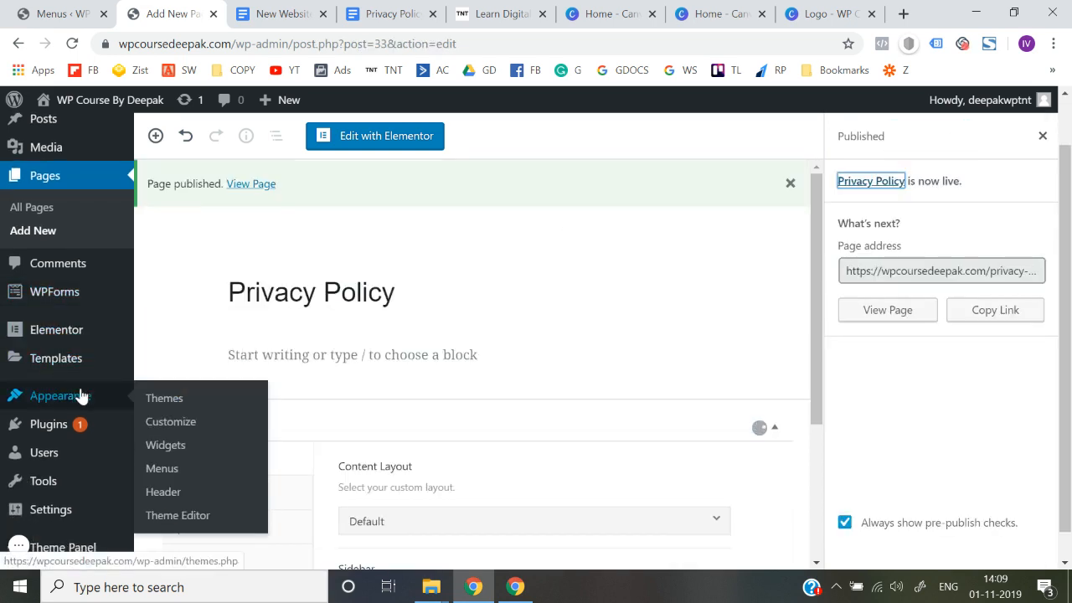
pyautogui.click(174, 471)
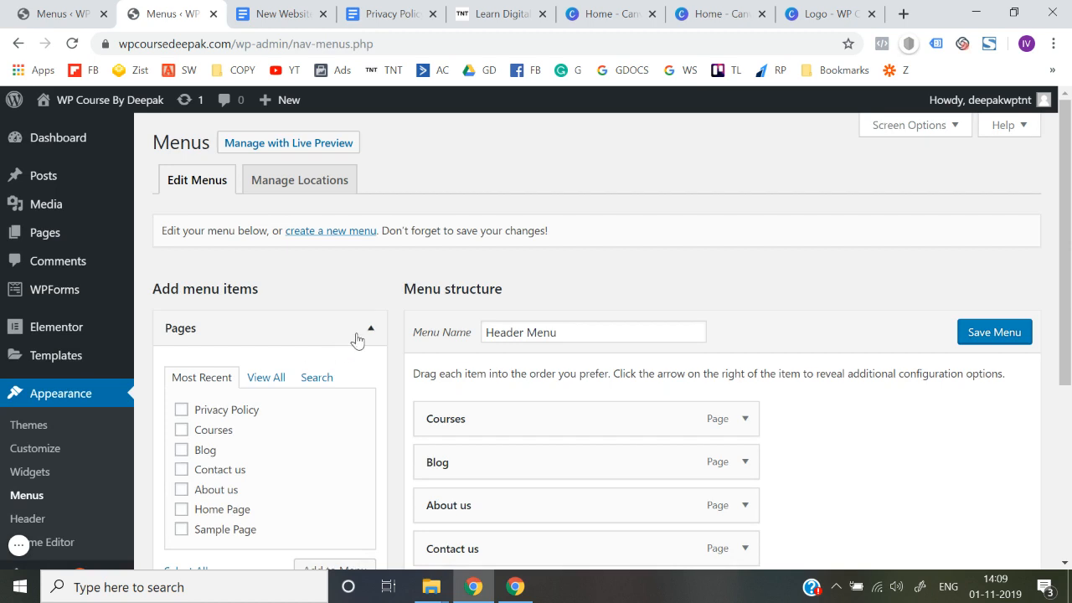
pyautogui.click(336, 237)
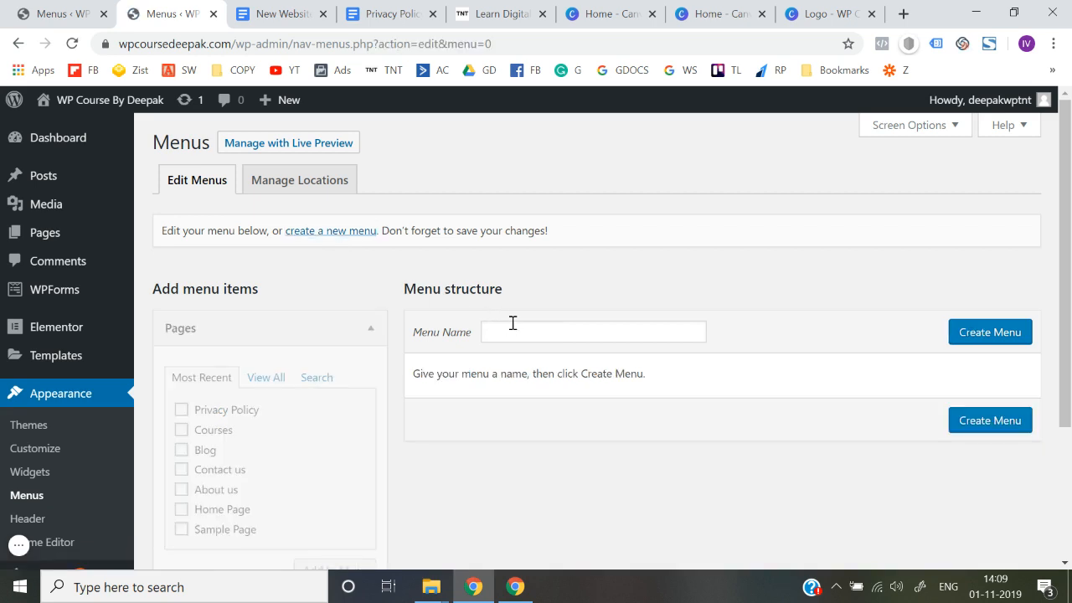
pyautogui.click(513, 323)
pyautogui.write('Footer -')
pyautogui.press('BackSpace')
pyautogui.write('menu')
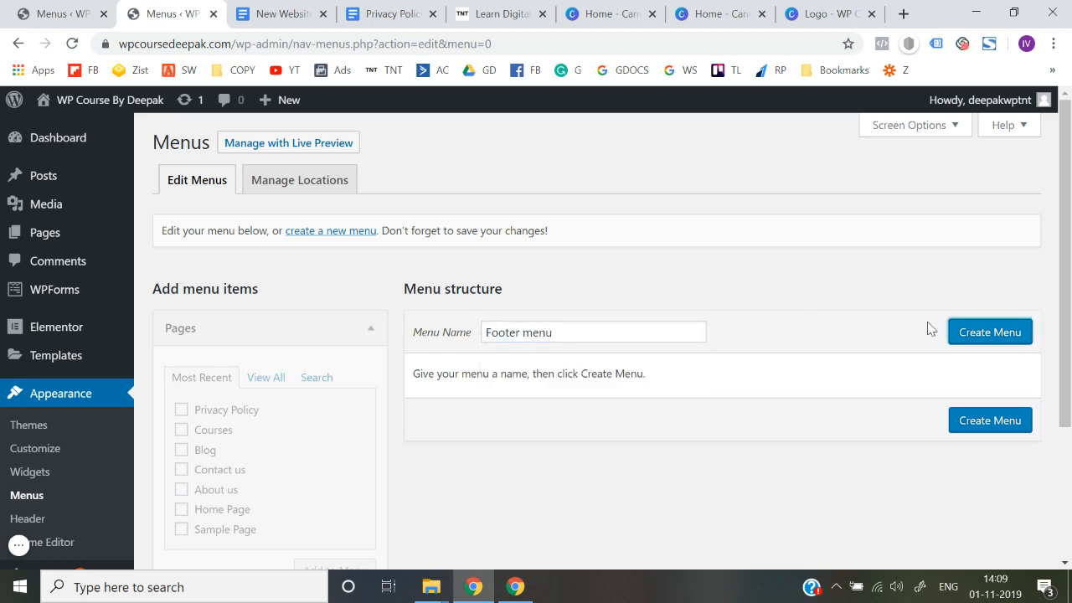
pyautogui.click(990, 335)
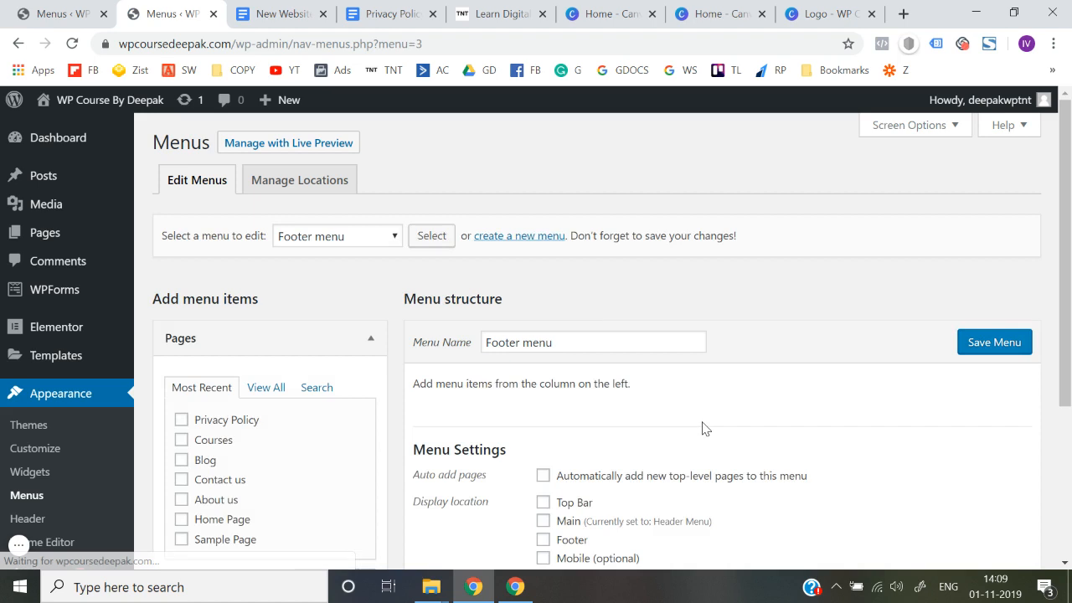
# Add the Privacy Policy page to the footer menu, assign the menu to the Footer display location and save it
pyautogui.scroll(-2, 702, 427)
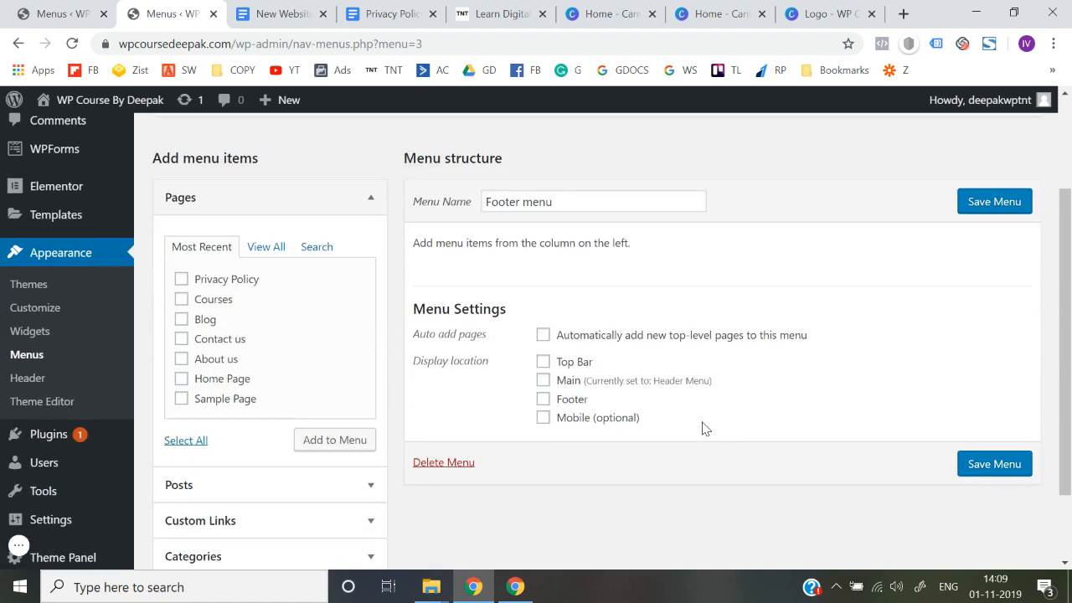
pyautogui.click(182, 278)
pyautogui.click(314, 446)
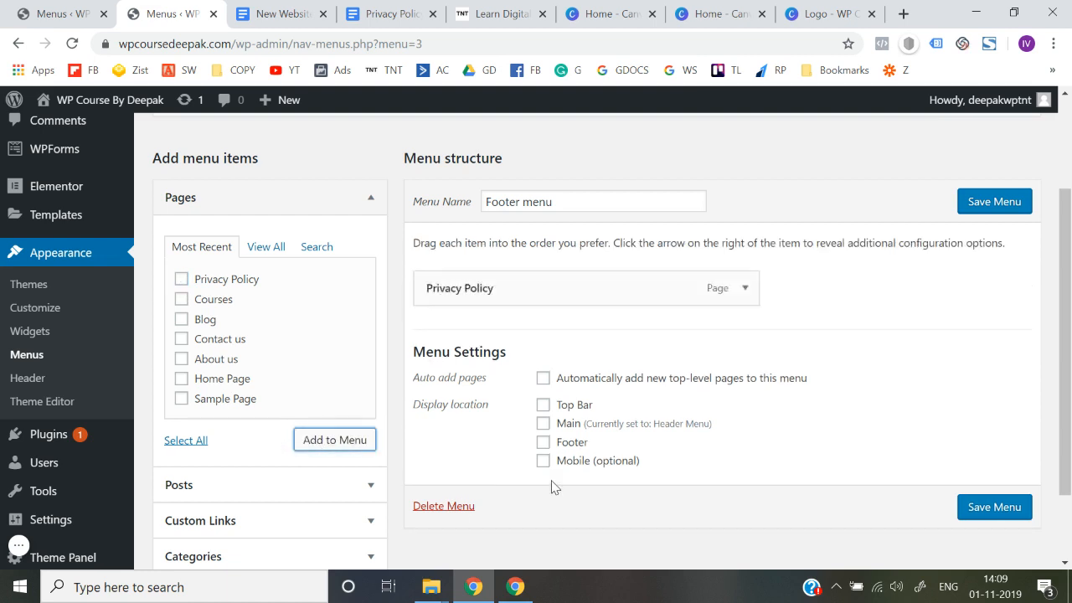
pyautogui.scroll(-1, 551, 488)
pyautogui.click(543, 406)
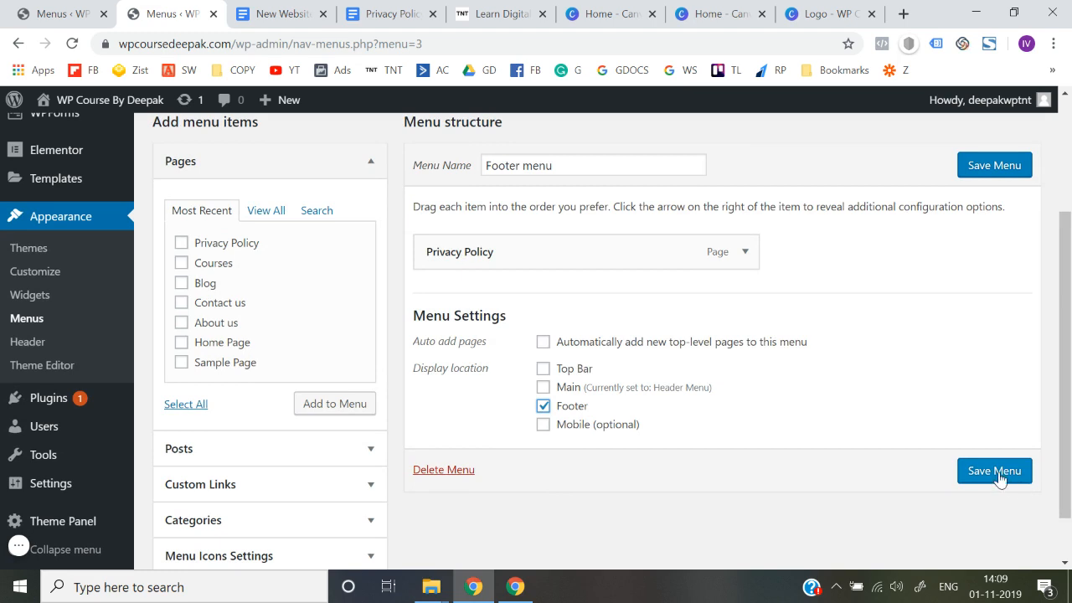
pyautogui.click(1021, 488)
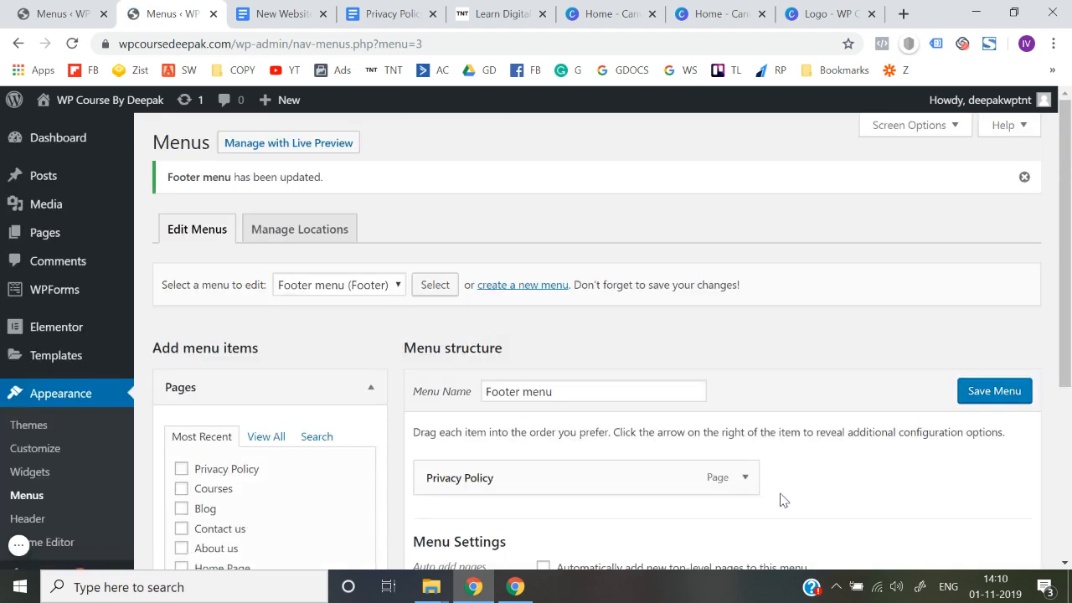
# Open the live site in a new tab to check the menu in the footer
pyautogui.scroll(-3, 779, 498)
pyautogui.scroll(3, 779, 498)
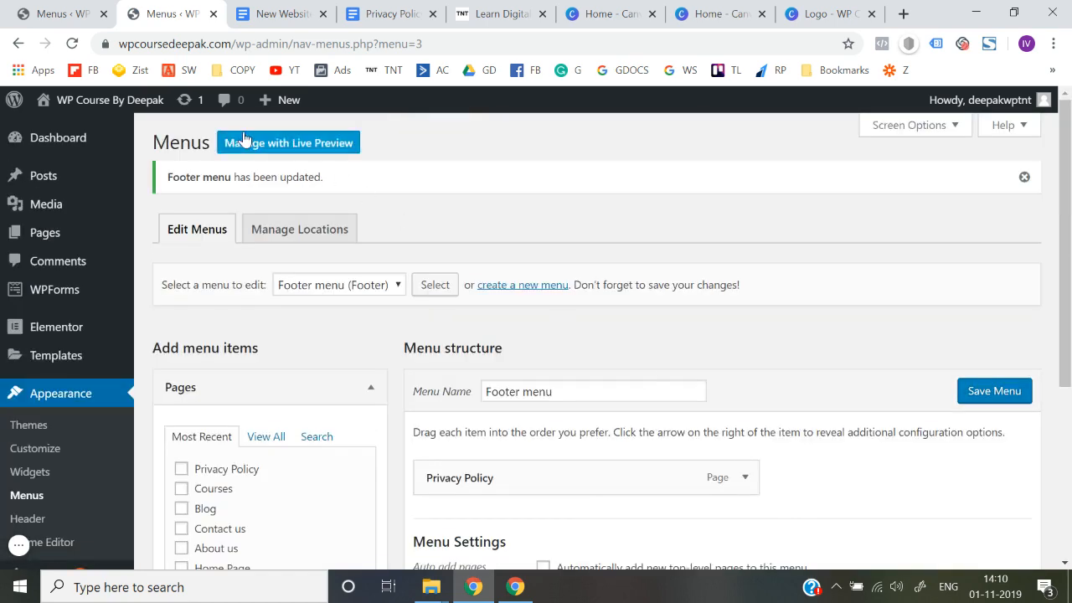
pyautogui.rightClick(75, 130)
pyautogui.click(98, 142)
pyautogui.click(247, 14)
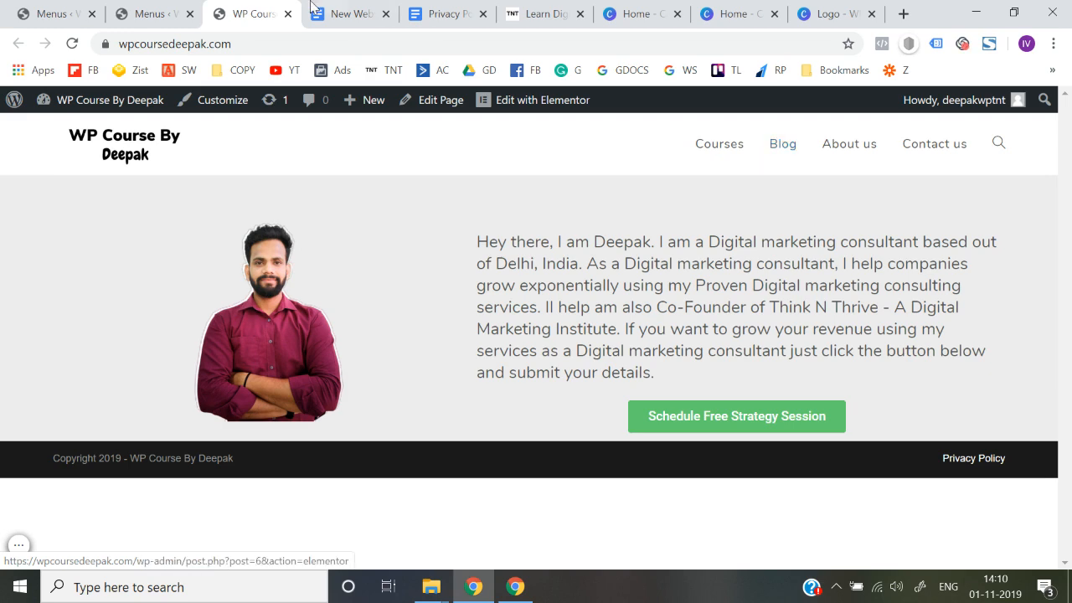
# Return to the menu editor and load Header Menu (Main) for editing
pyautogui.click(182, 10)
pyautogui.scroll(-1, 258, 315)
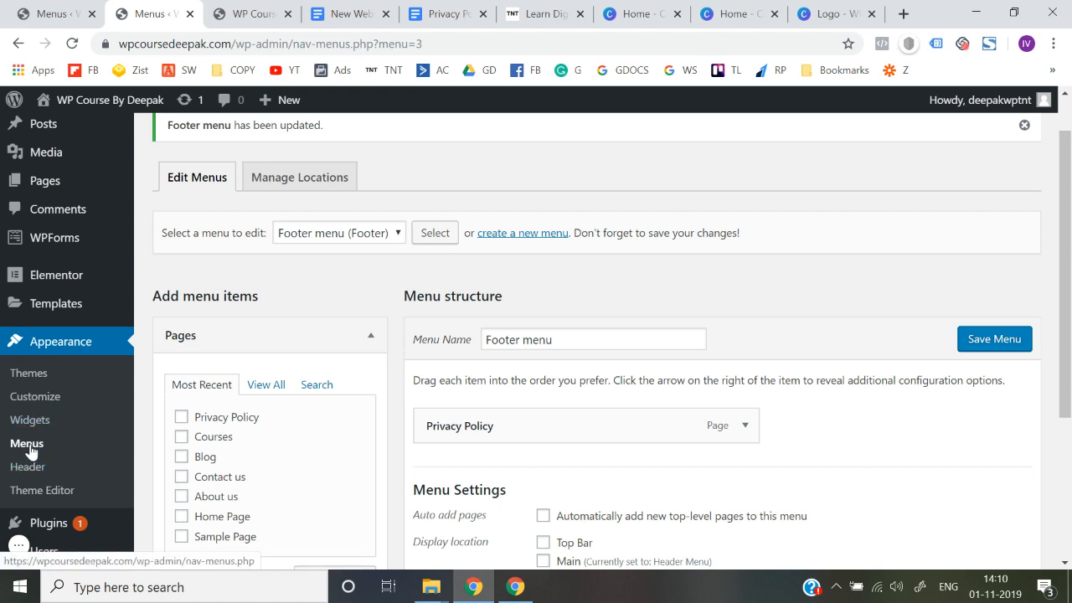
pyautogui.click(345, 241)
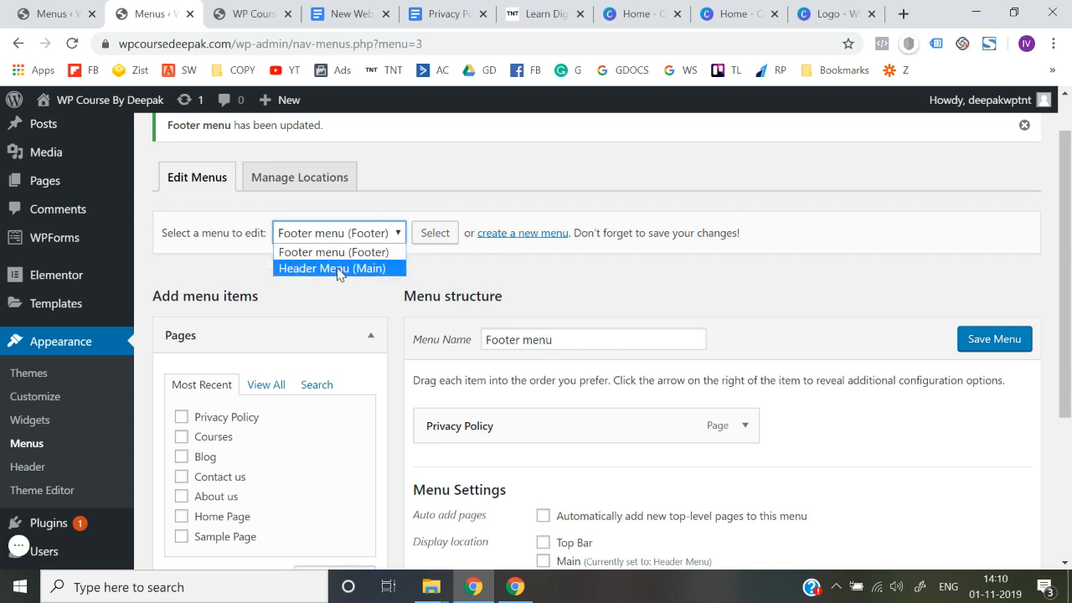
pyautogui.click(339, 268)
pyautogui.click(435, 235)
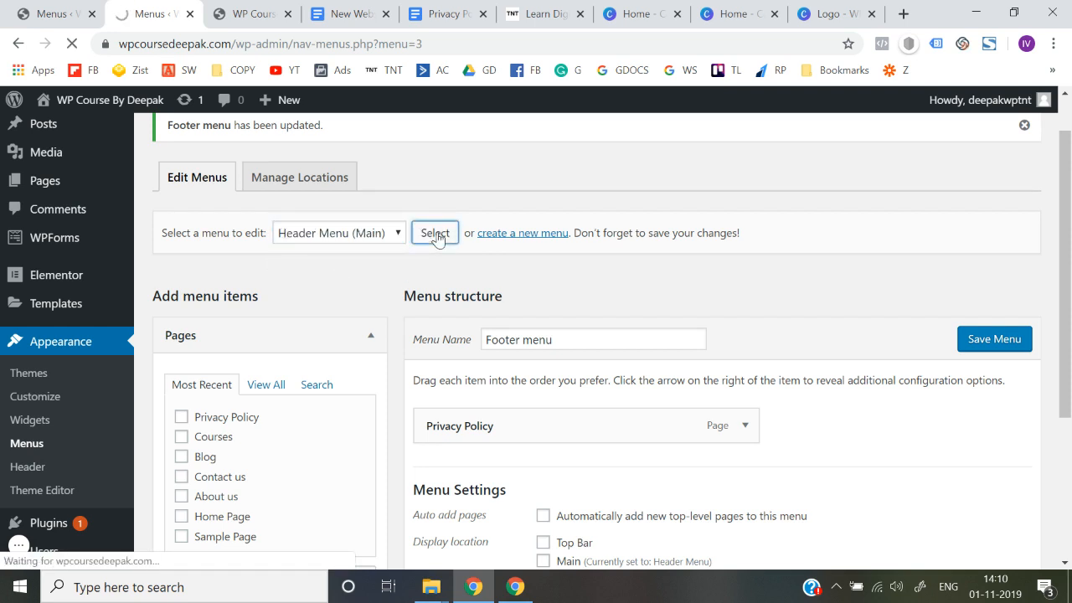
pyautogui.scroll(-2, 438, 280)
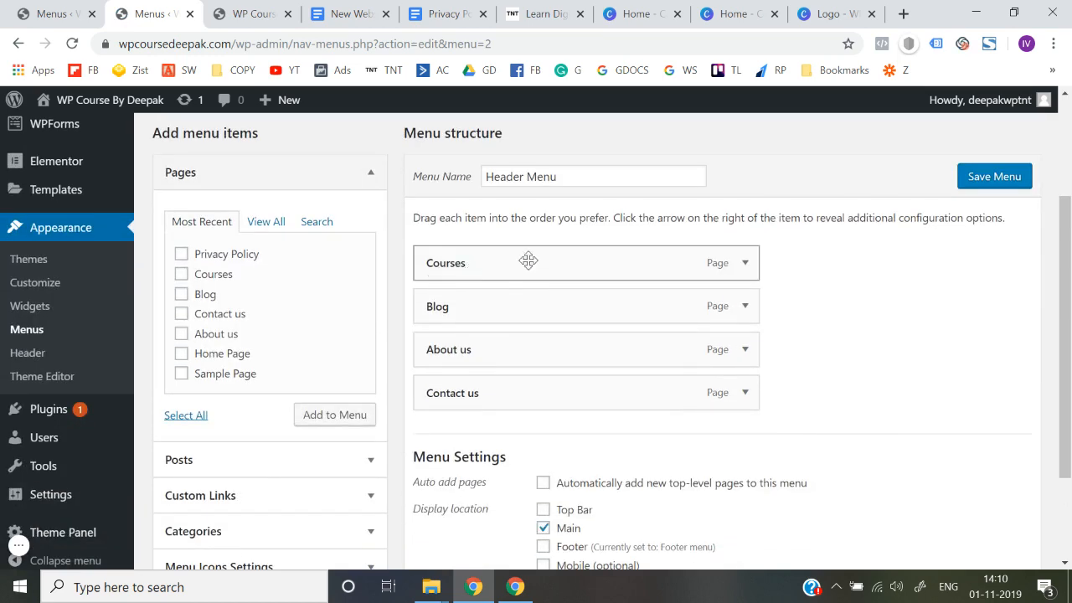
# Search the Font Awesome icons for "cou" to find an icon for the Courses menu item
pyautogui.click(745, 262)
pyautogui.scroll(-1, 748, 267)
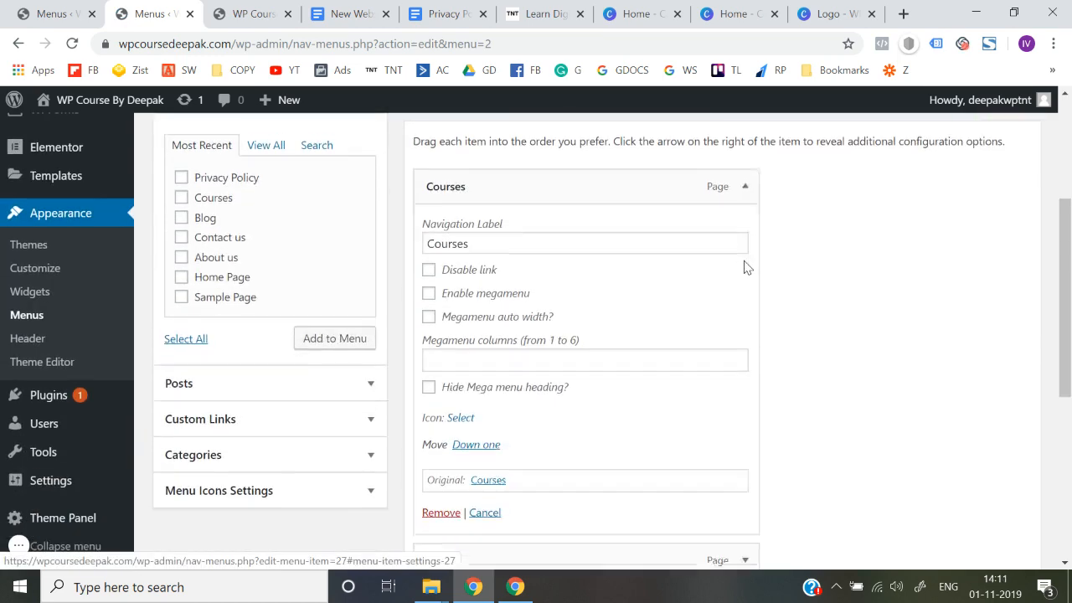
pyautogui.scroll(-1, 601, 327)
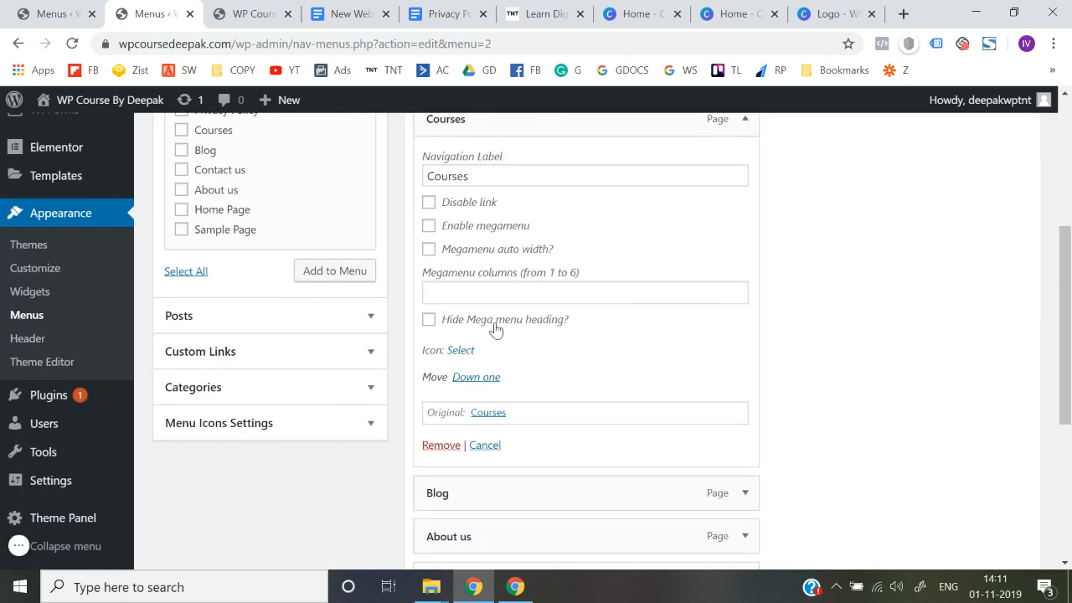
pyautogui.click(459, 350)
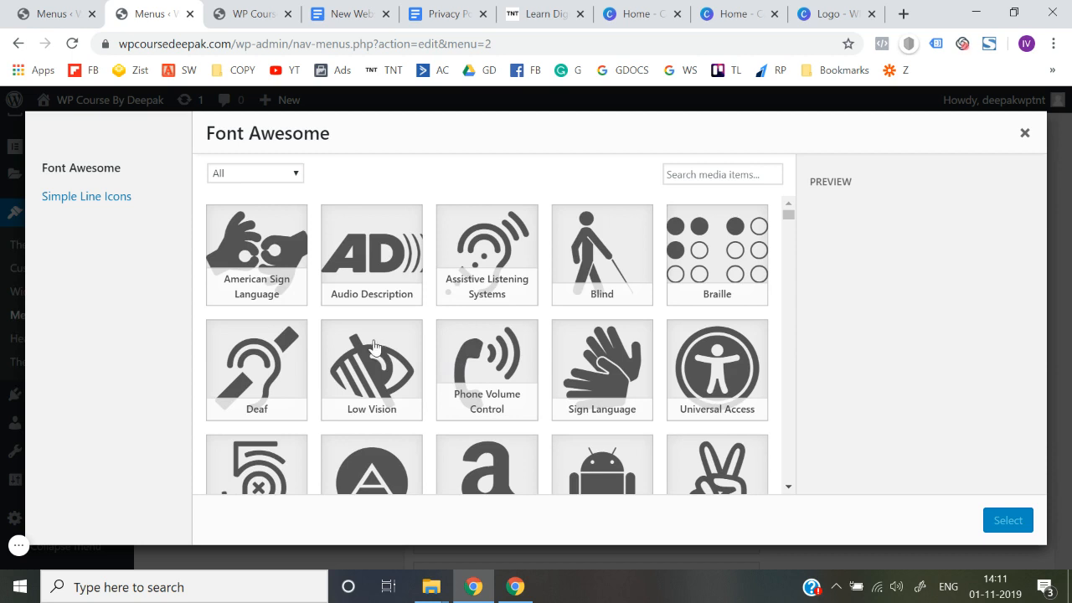
pyautogui.click(698, 174)
pyautogui.write('cou')
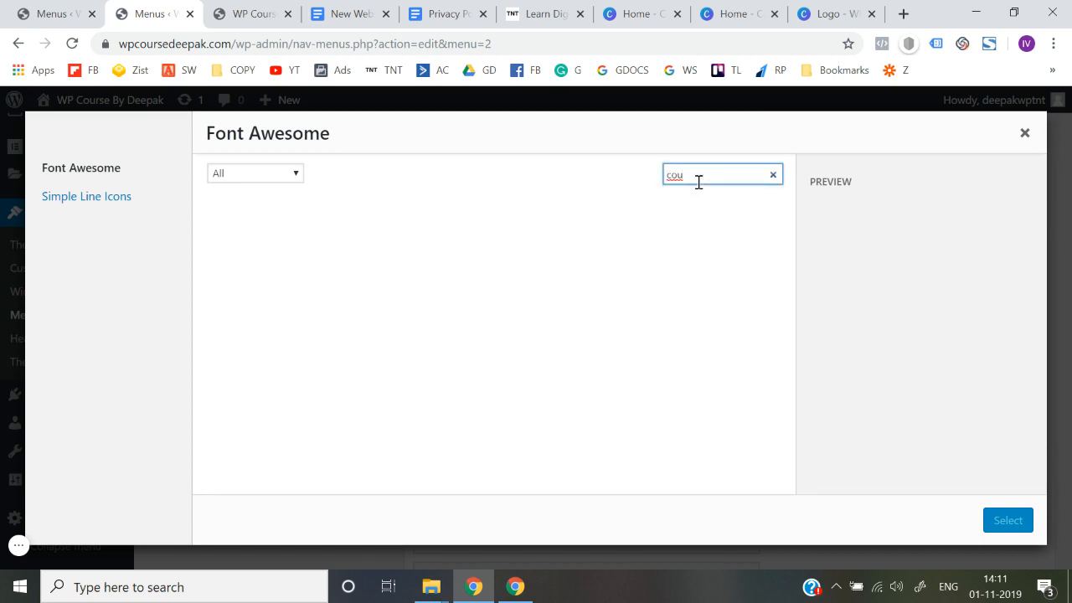
# Assign the Cursor icon from Simple Line Icons to the Courses menu item and save the header menu
pyautogui.click(103, 198)
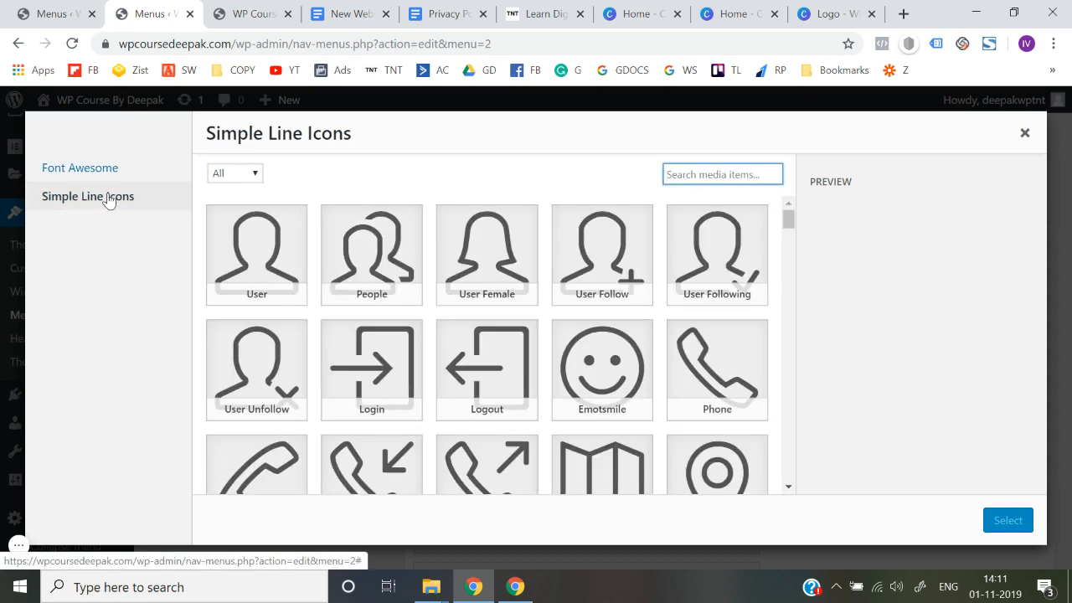
pyautogui.scroll(-5, 362, 315)
pyautogui.scroll(-10, 363, 314)
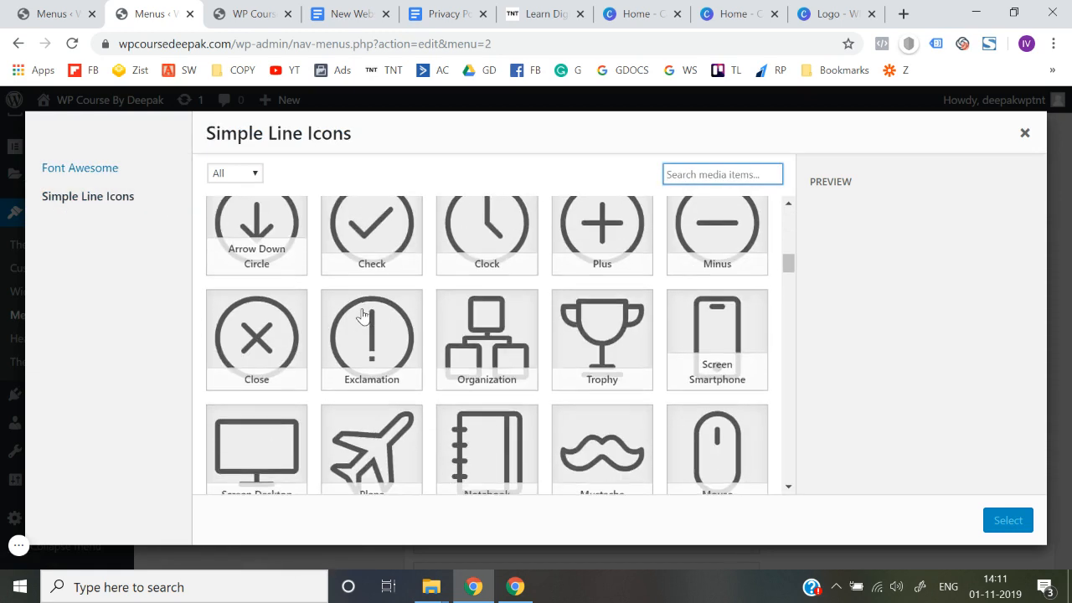
pyautogui.scroll(15, 363, 315)
pyautogui.scroll(-9, 368, 322)
pyautogui.scroll(-3, 385, 335)
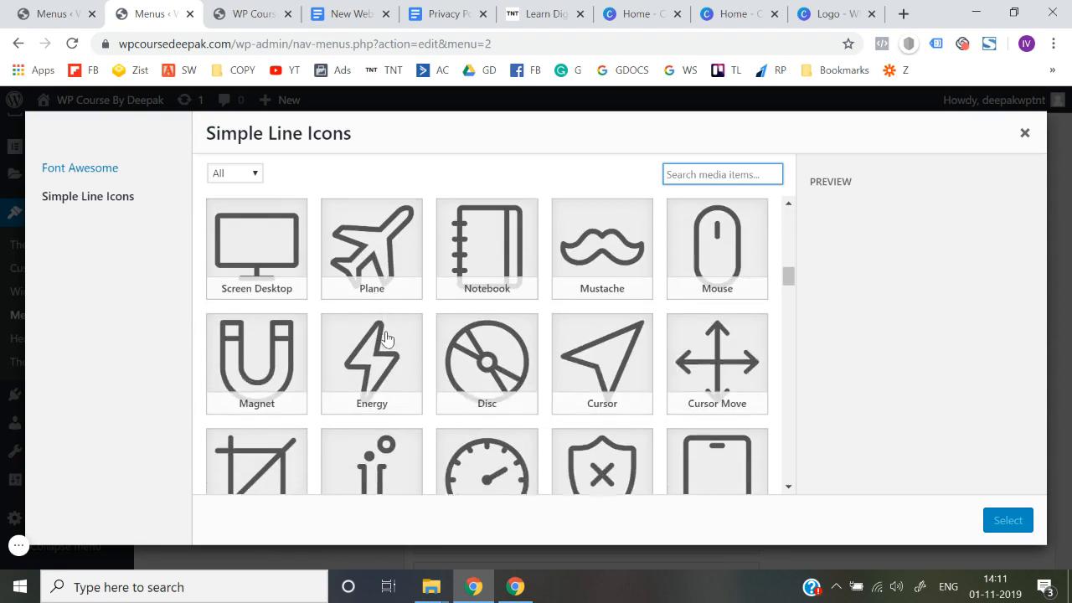
pyautogui.click(610, 308)
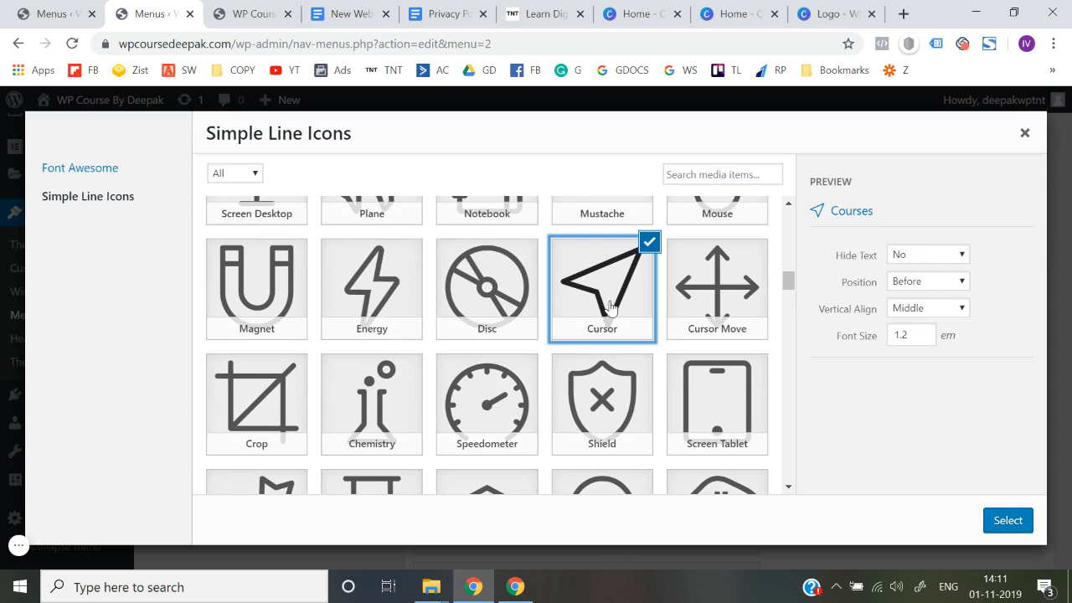
pyautogui.click(1008, 523)
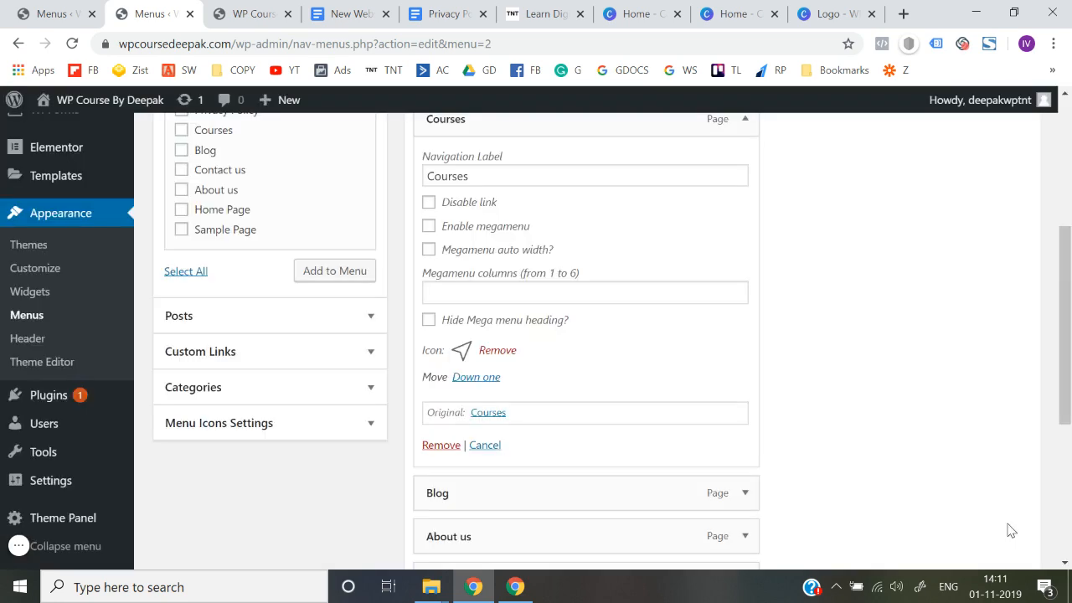
pyautogui.scroll(-4, 913, 371)
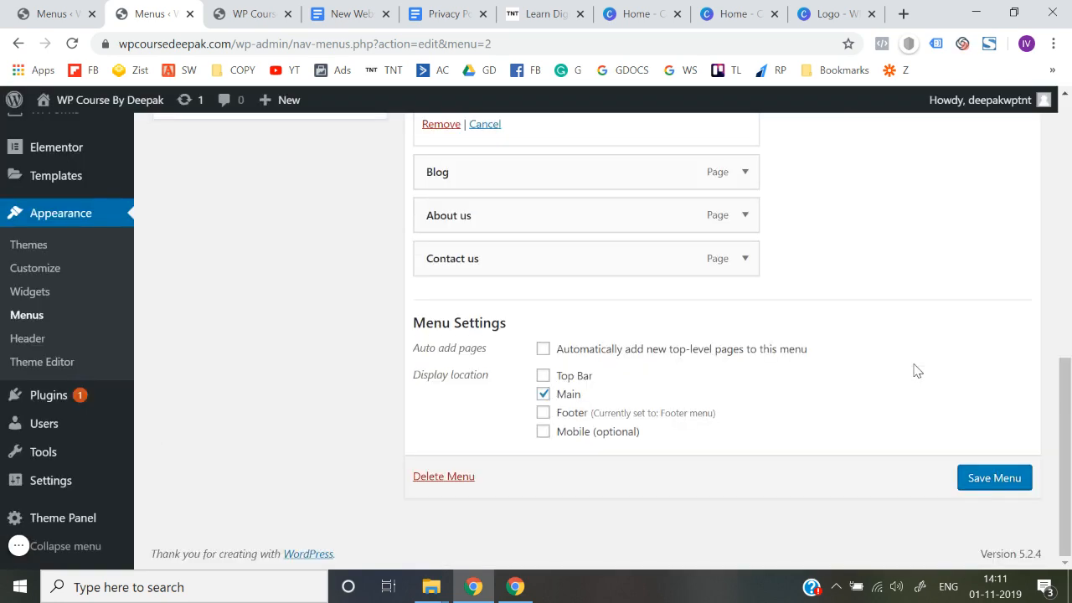
pyautogui.click(986, 485)
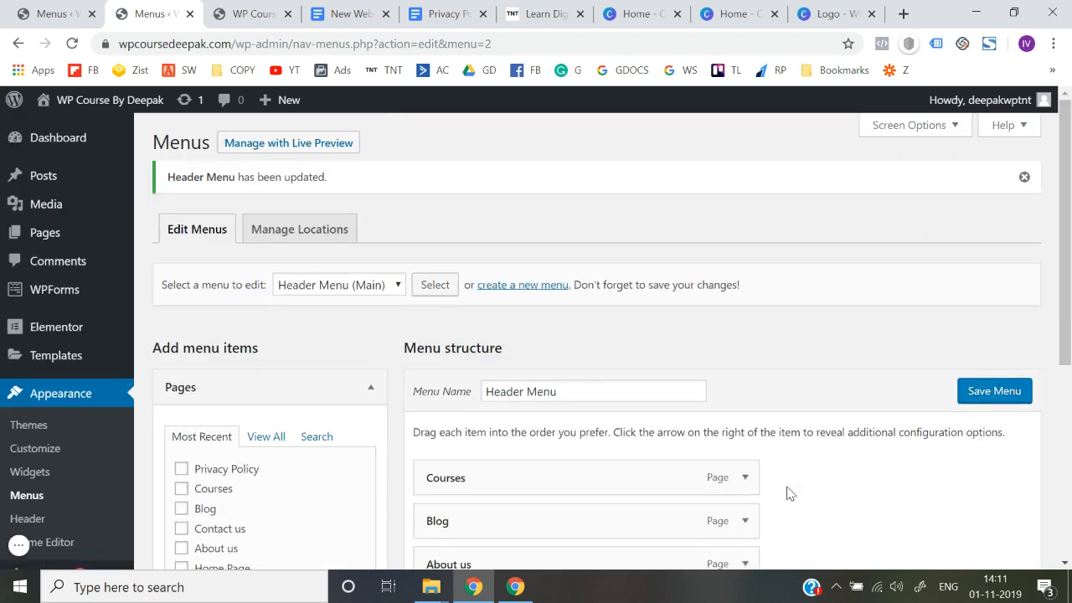
# Reload the live home page to check the icon beside Courses in the header
pyautogui.click(252, 12)
pyautogui.click(260, 46)
pyautogui.press('Return')
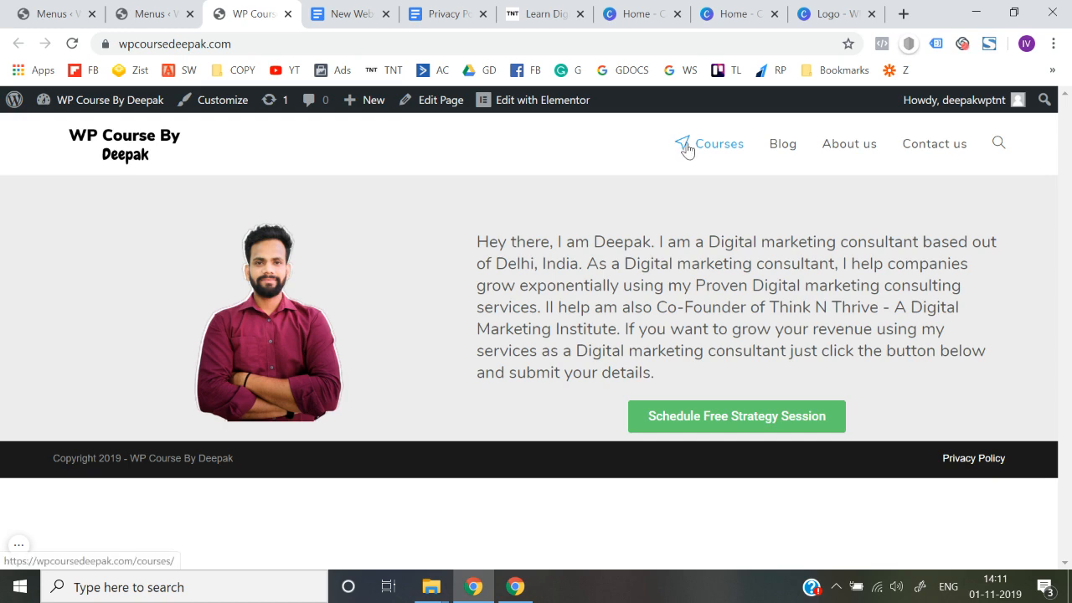
# Remove the icon from the Courses item in the header menu and save the menu
pyautogui.click(176, 8)
pyautogui.scroll(-4, 524, 347)
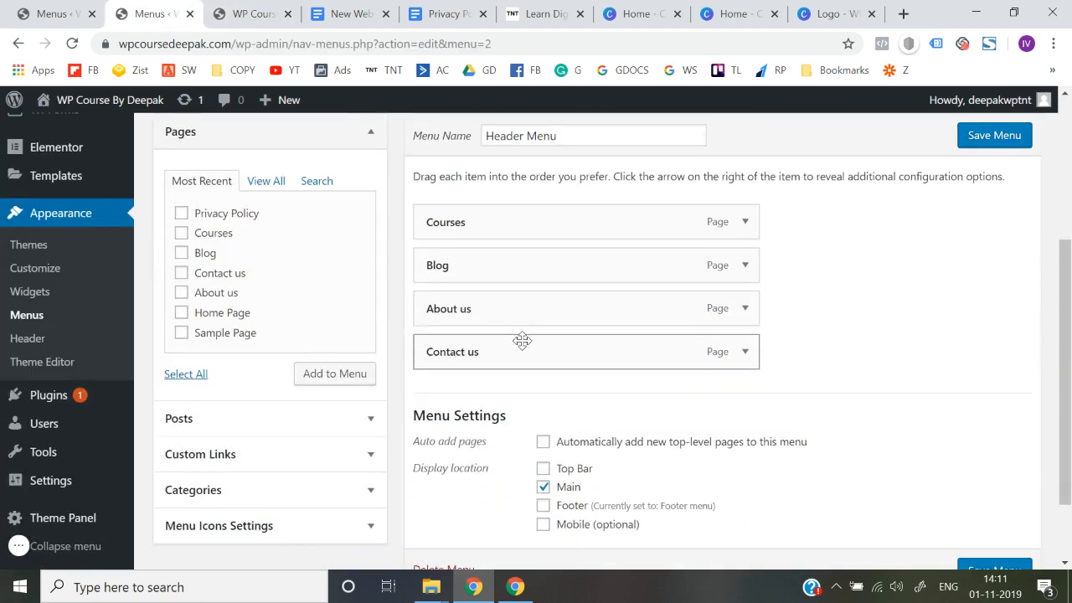
pyautogui.scroll(2, 524, 347)
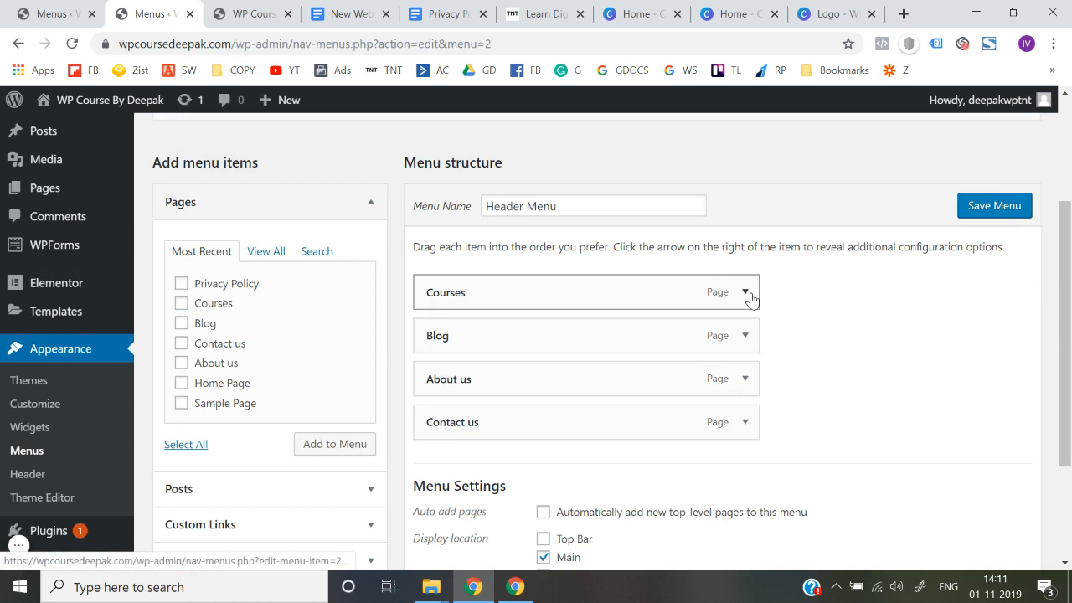
pyautogui.click(748, 294)
pyautogui.scroll(-2, 751, 299)
pyautogui.click(495, 335)
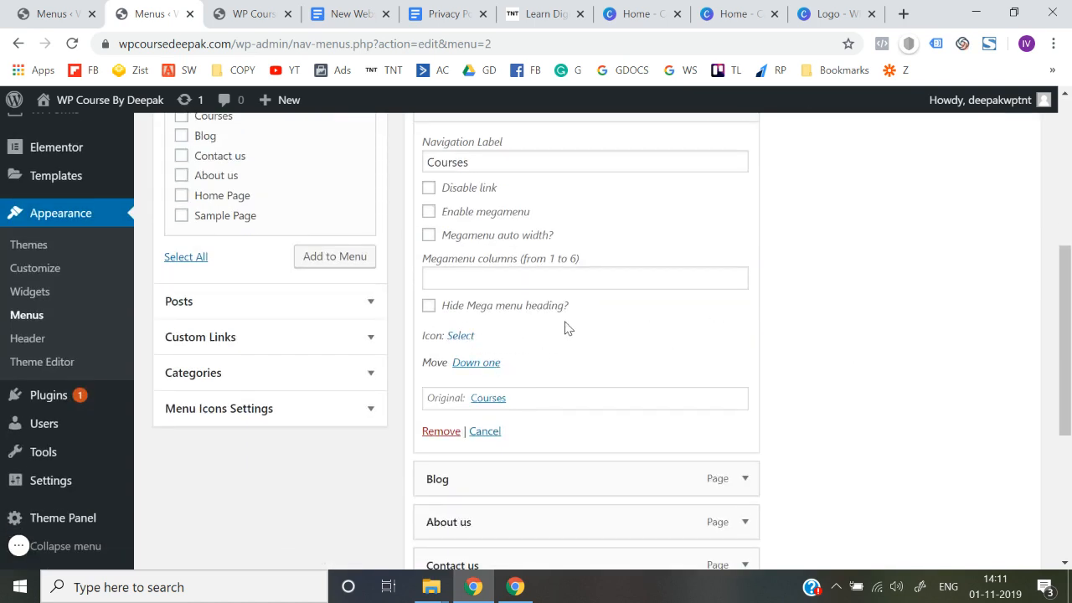
pyautogui.scroll(-2, 791, 342)
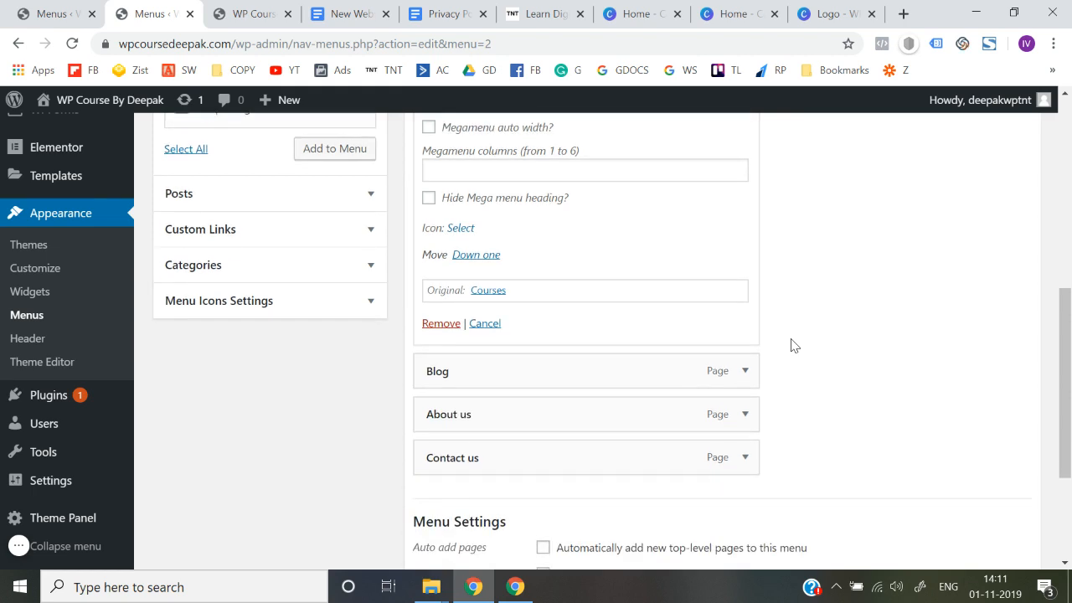
pyautogui.scroll(-1, 762, 387)
pyautogui.click(992, 477)
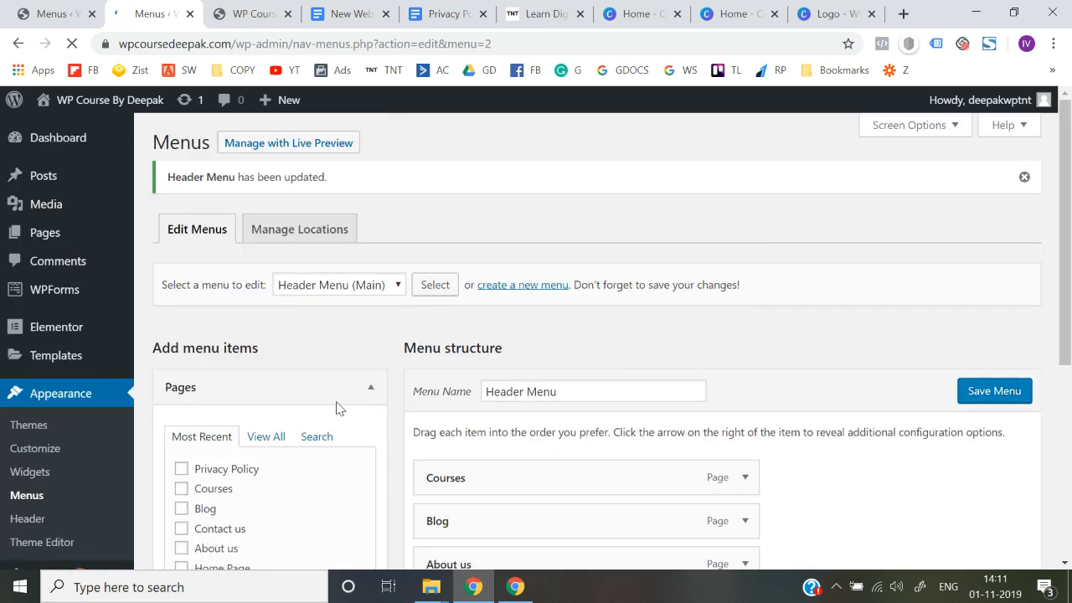
# Reload the live home page to check the Courses item without its icon
pyautogui.click(216, 10)
pyautogui.click(249, 38)
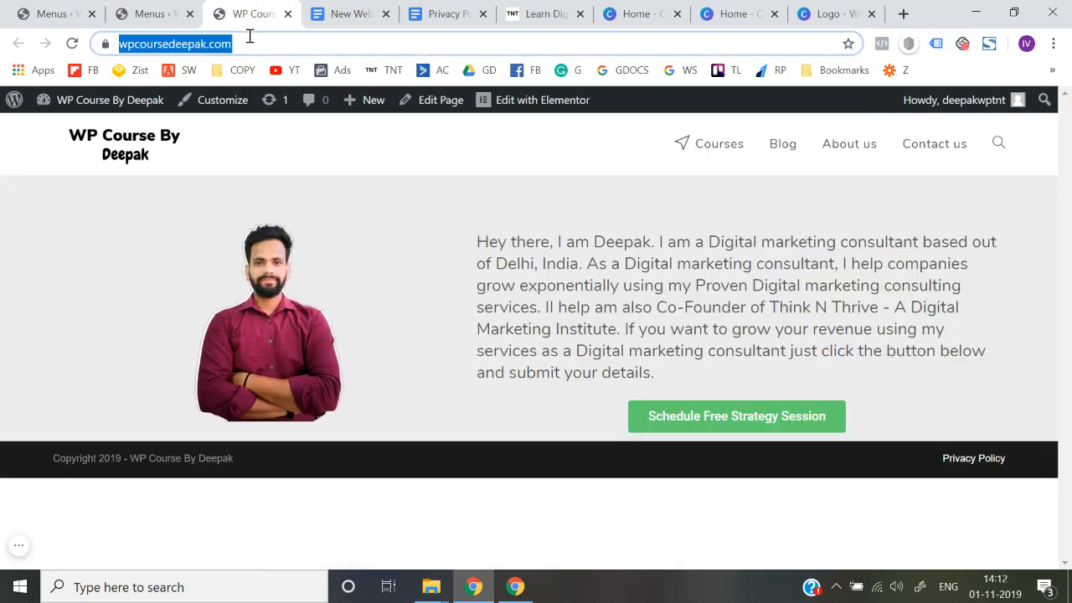
pyautogui.press('Return')
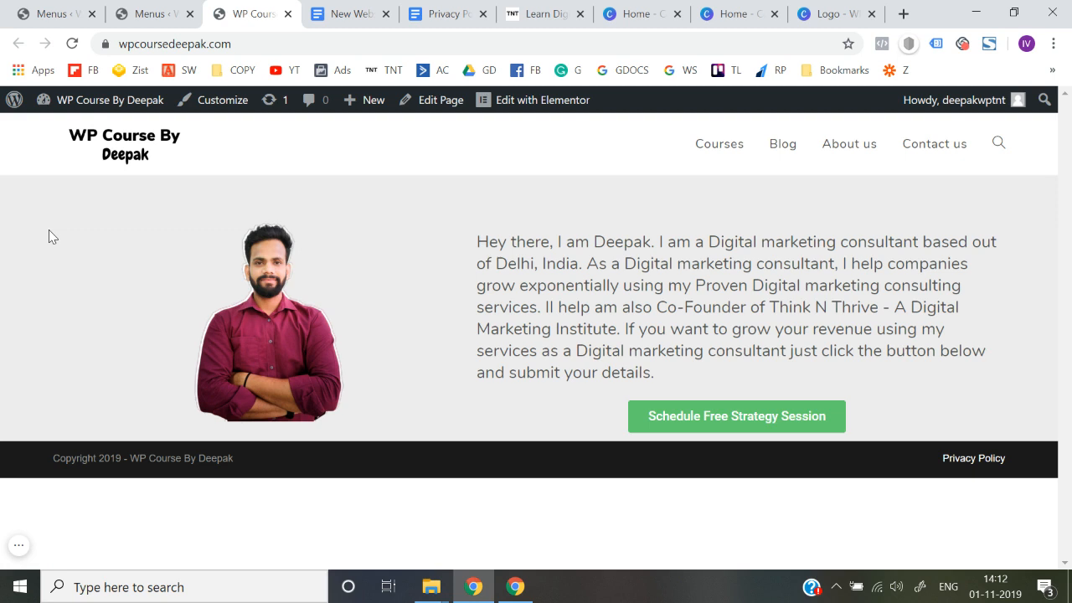